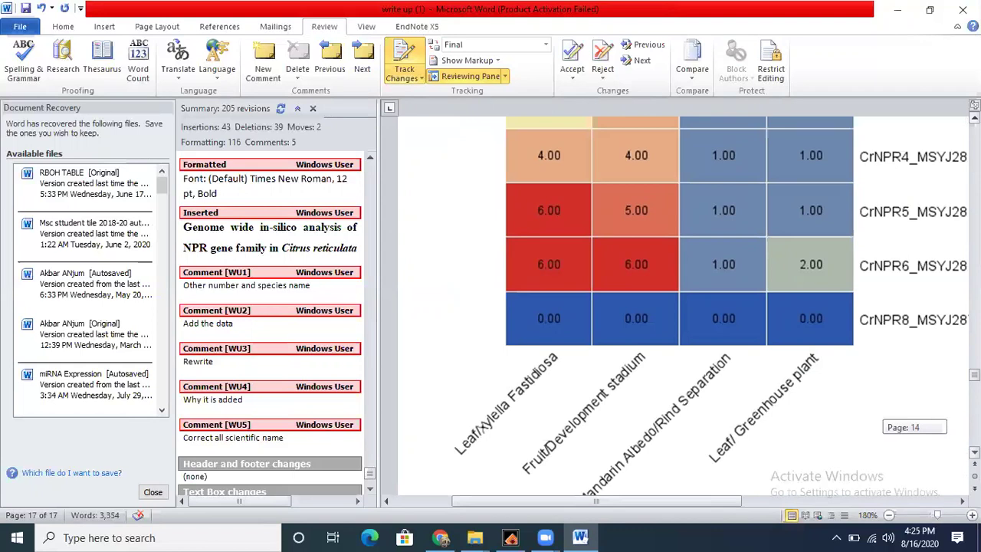
Examine the expression heat maps, motif diagram and domain structure figures of the CrNPR genes in the write-up.
left_click_drag(974, 375, 974, 376)
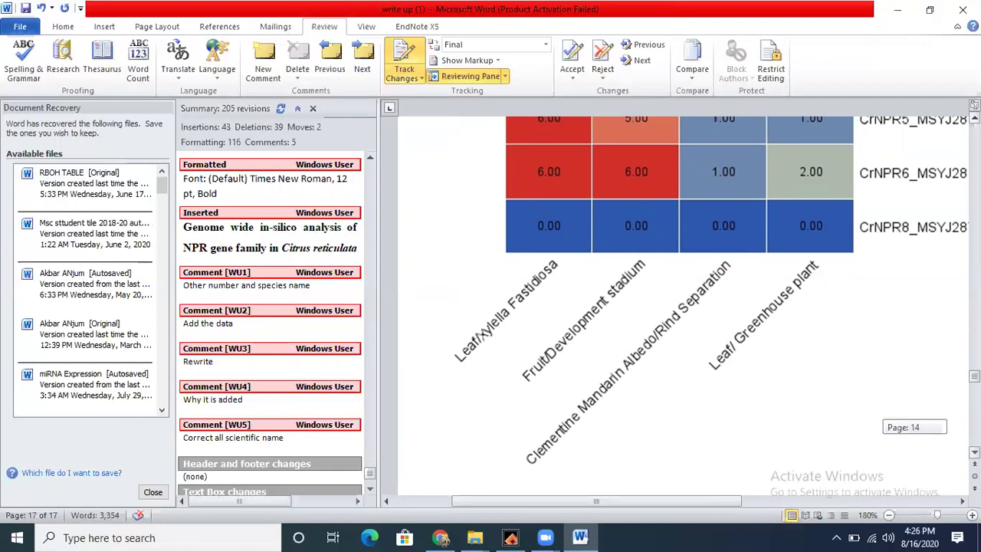
left_click_drag(975, 376, 974, 352)
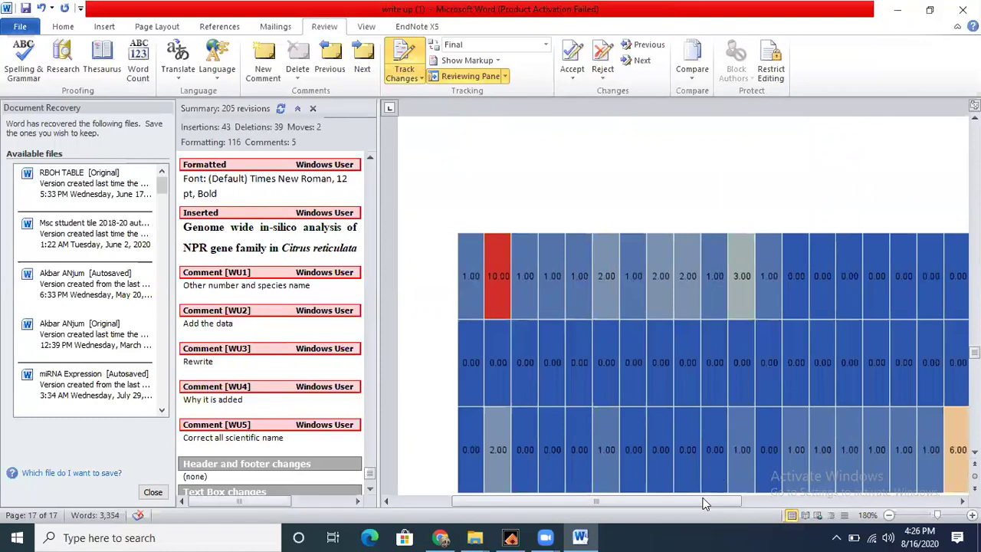
scroll(705, 503, "right", 5)
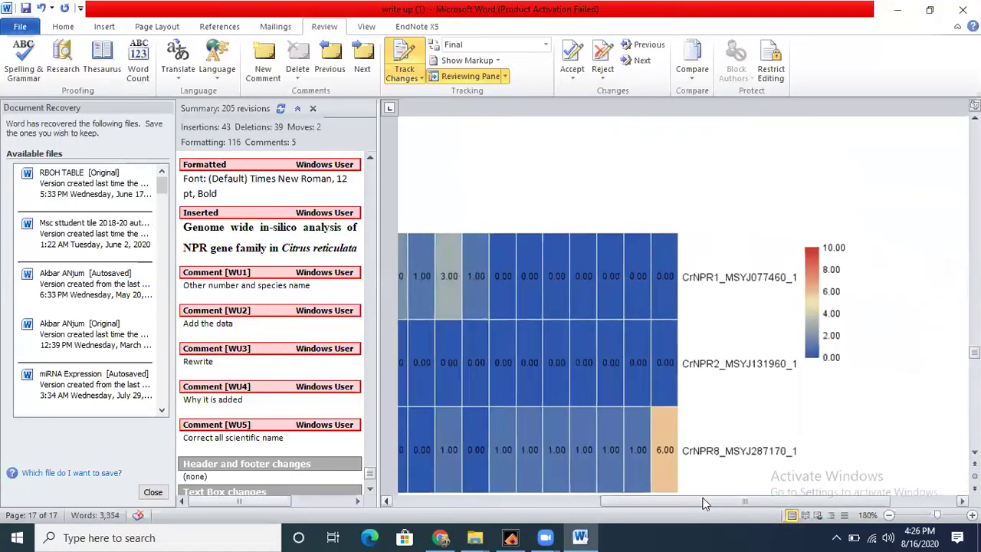
scroll(705, 503, "left", 5)
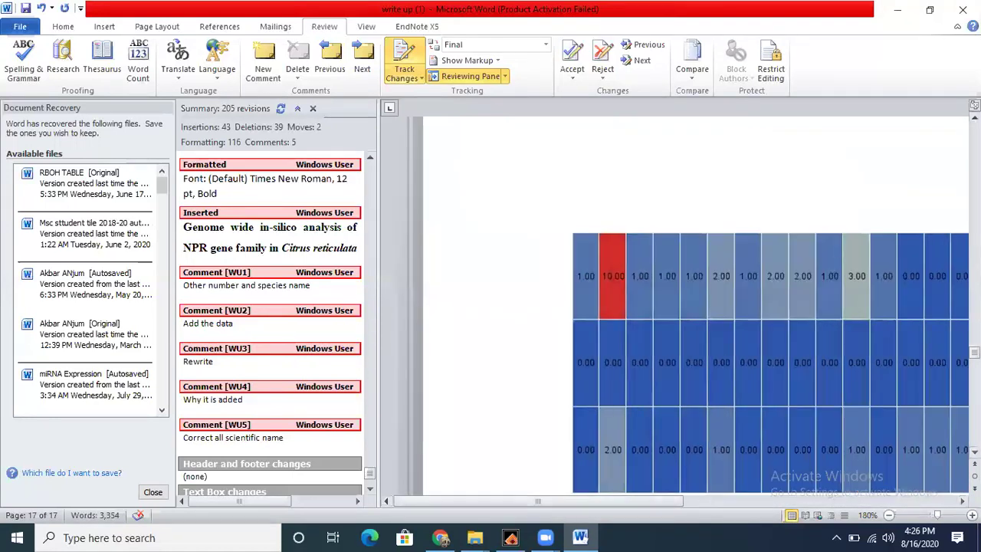
left_click_drag(975, 353, 975, 343)
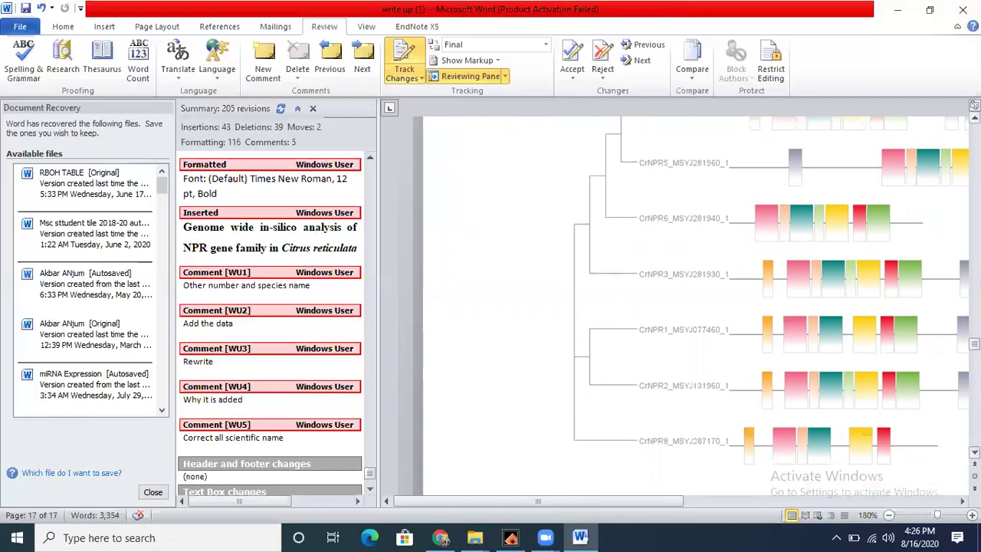
scroll(690, 299, "up", 3)
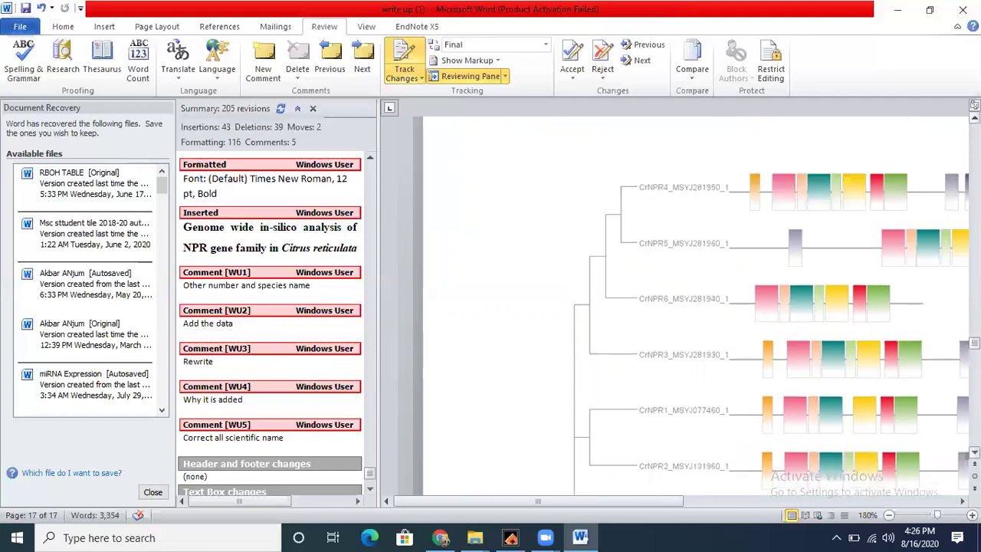
scroll(689, 306, "up", 5)
scroll(690, 307, "up", 5)
scroll(689, 307, "up", 2)
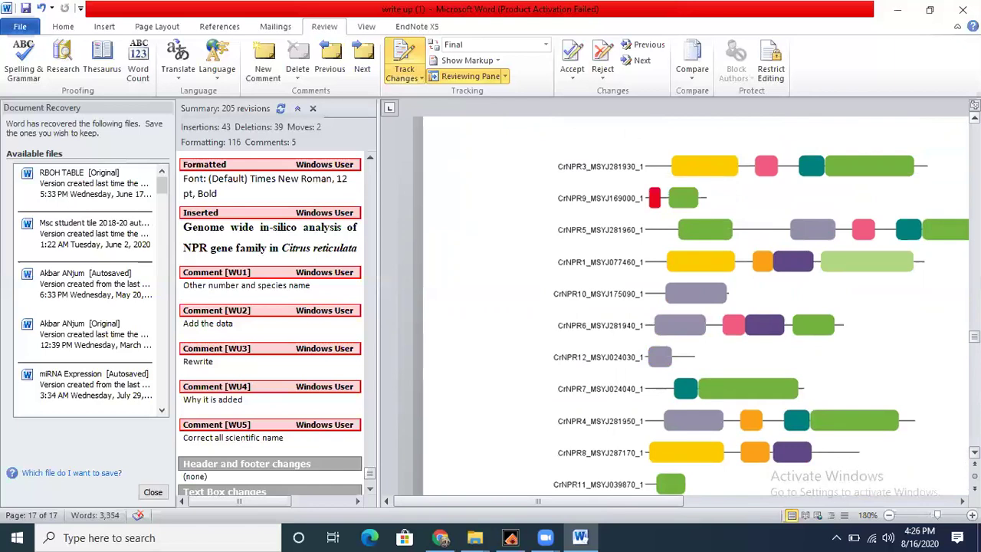
Minimize the open windows and refresh the desktop.
left_click(898, 9)
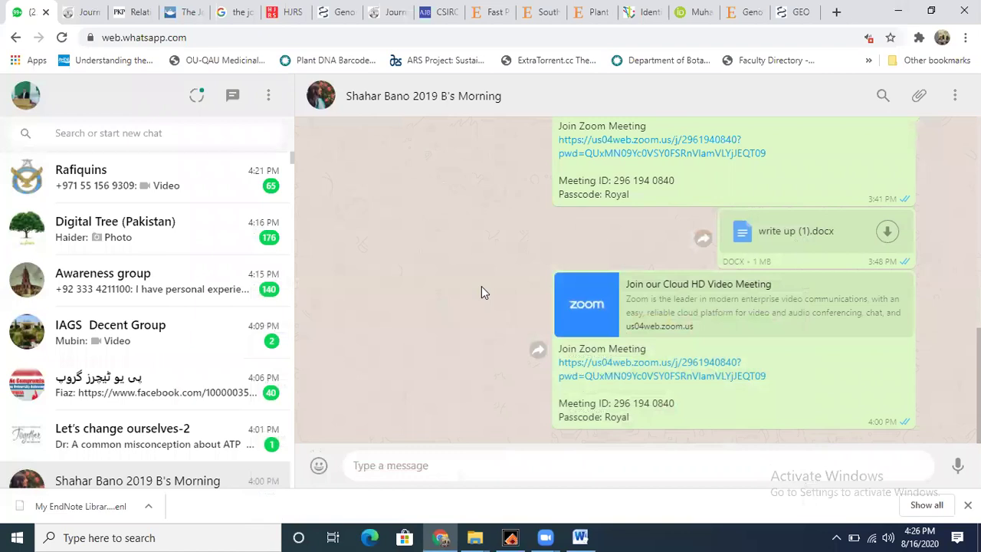
left_click(899, 11)
left_click(898, 9)
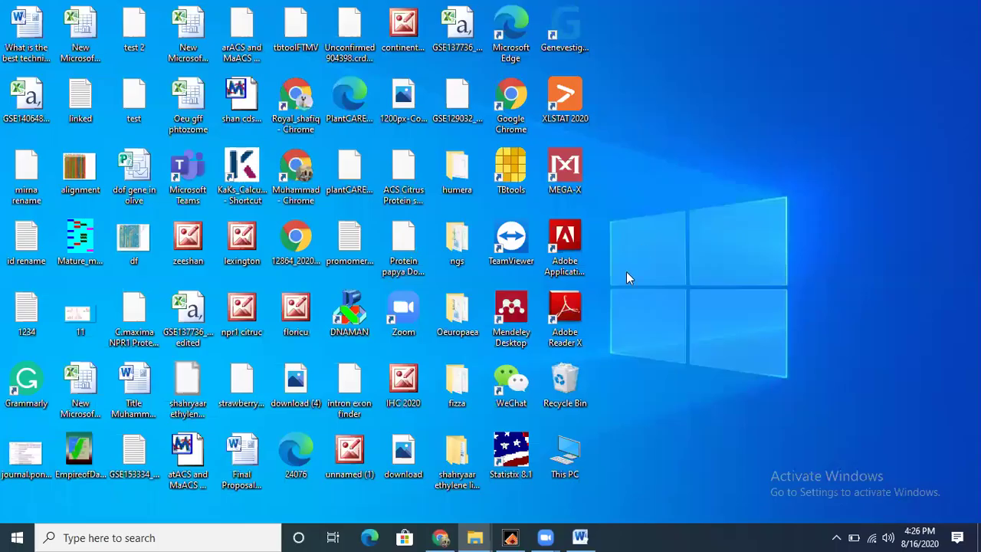
right_click(691, 263)
left_click(738, 318)
right_click(724, 269)
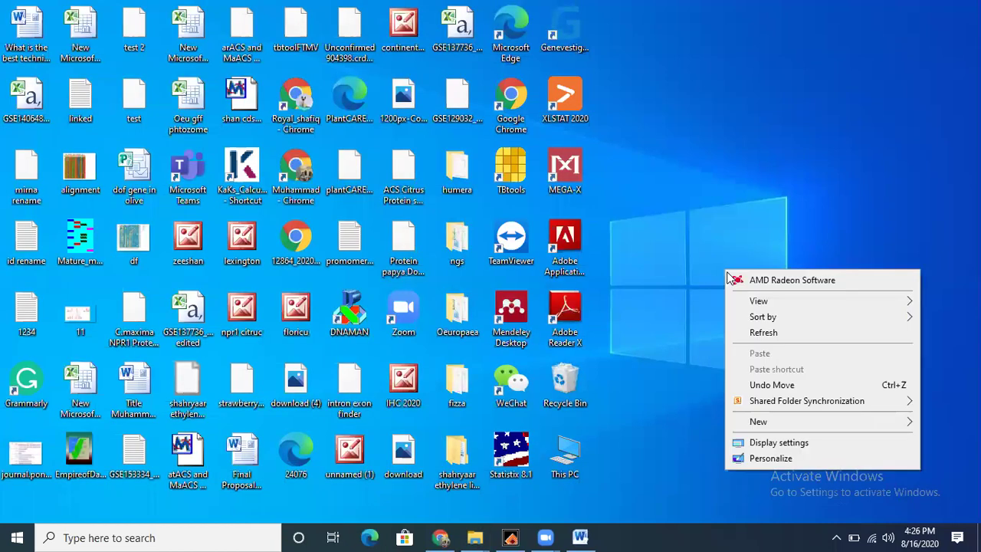
left_click(752, 331)
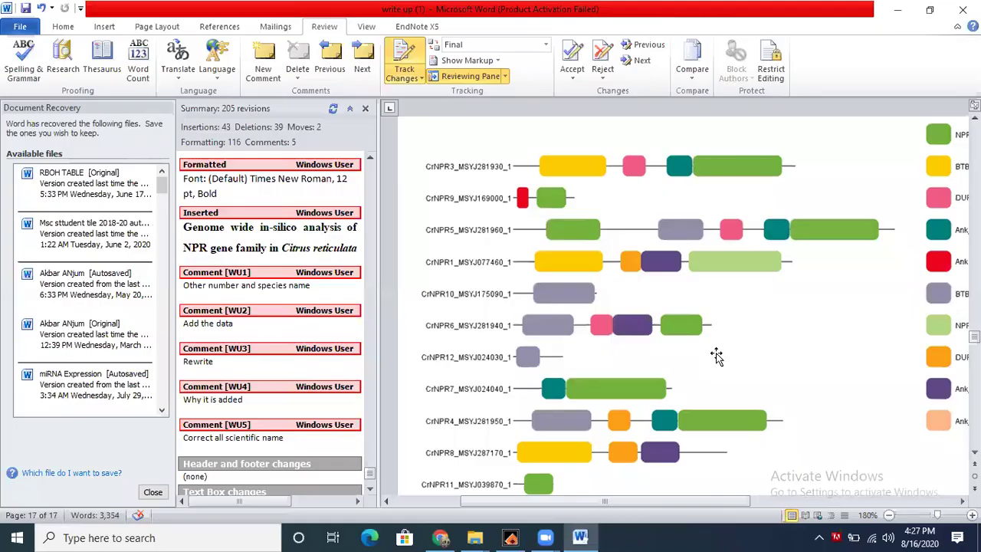
Find the miRNA results text in the write-up and select the heading "miRNA Expression Dataset in C. reticulata".
scroll(716, 356, "up", 20)
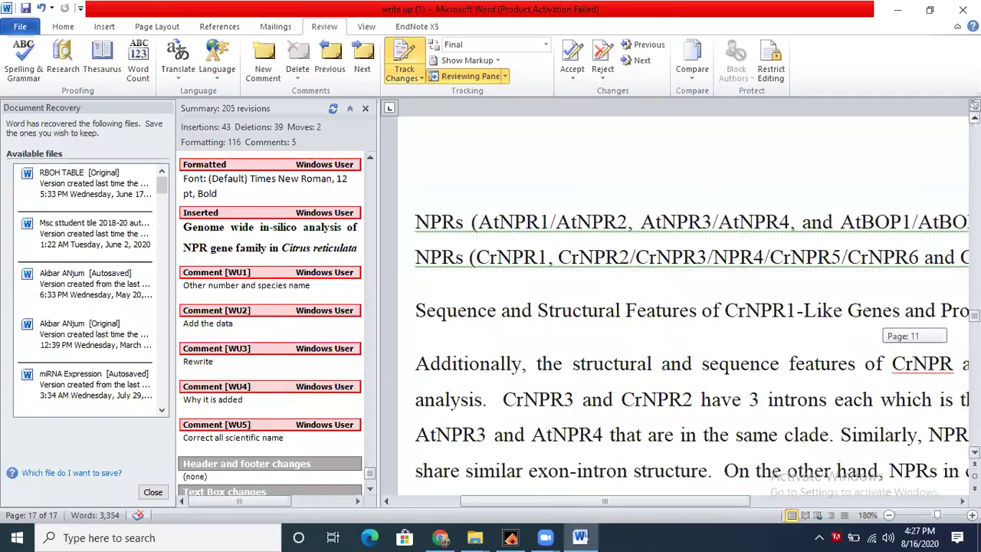
scroll(690, 307, "up", 5)
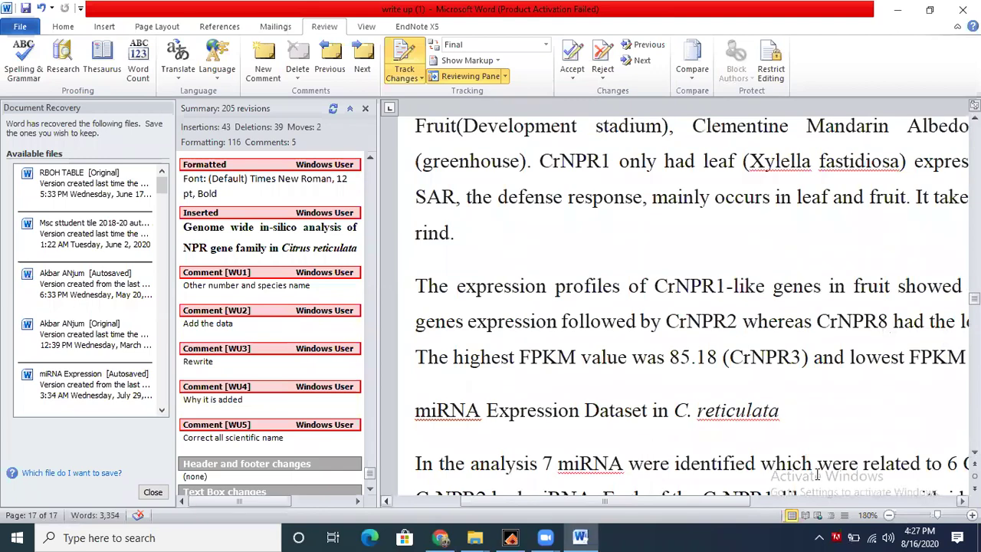
scroll(817, 474, "down", 10, "ctrl")
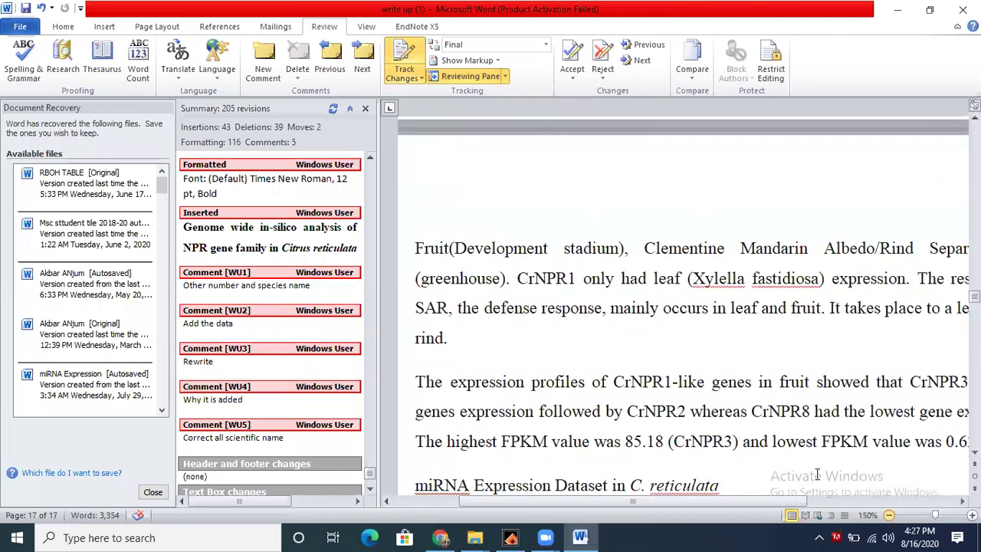
scroll(817, 474, "down", 2, "ctrl")
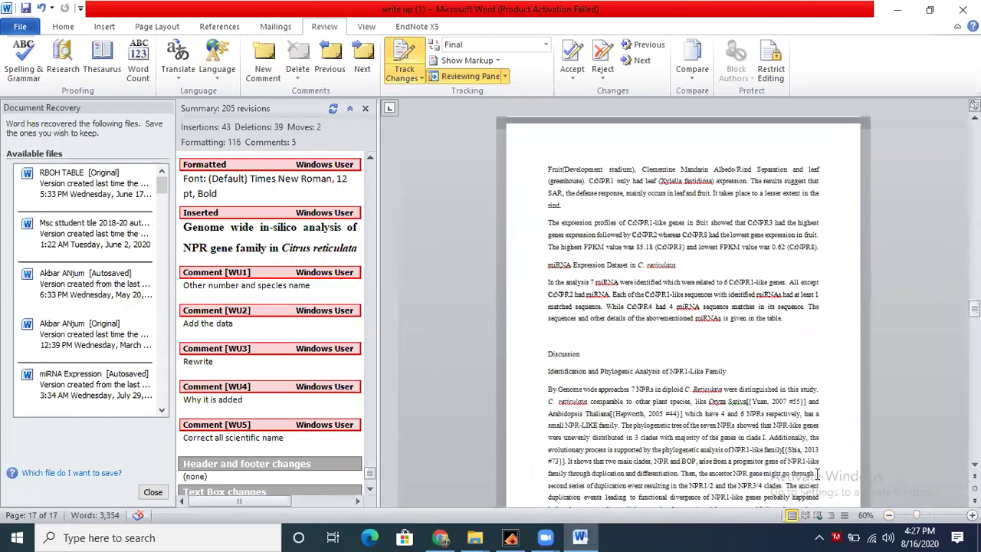
scroll(816, 473, "up", 2, "ctrl")
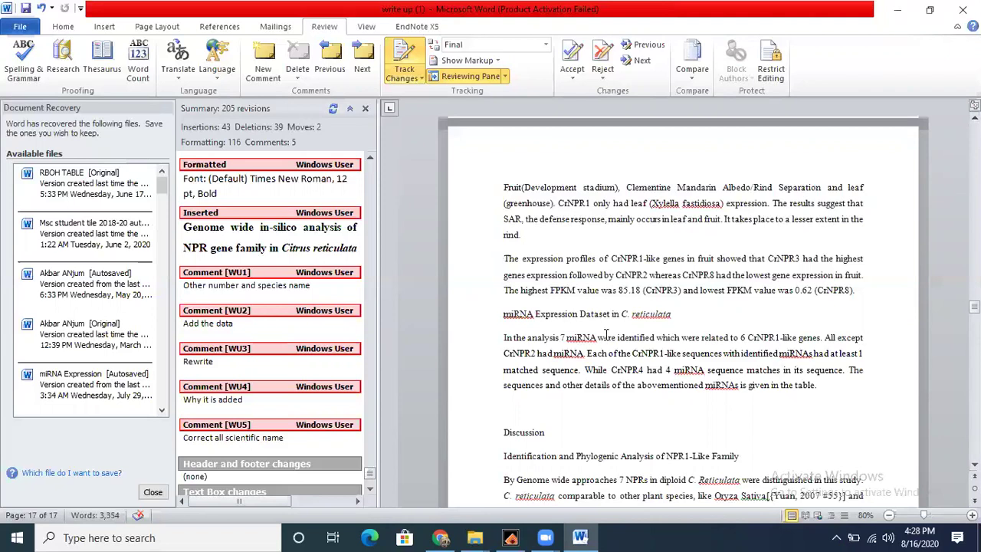
left_click_drag(503, 314, 674, 314)
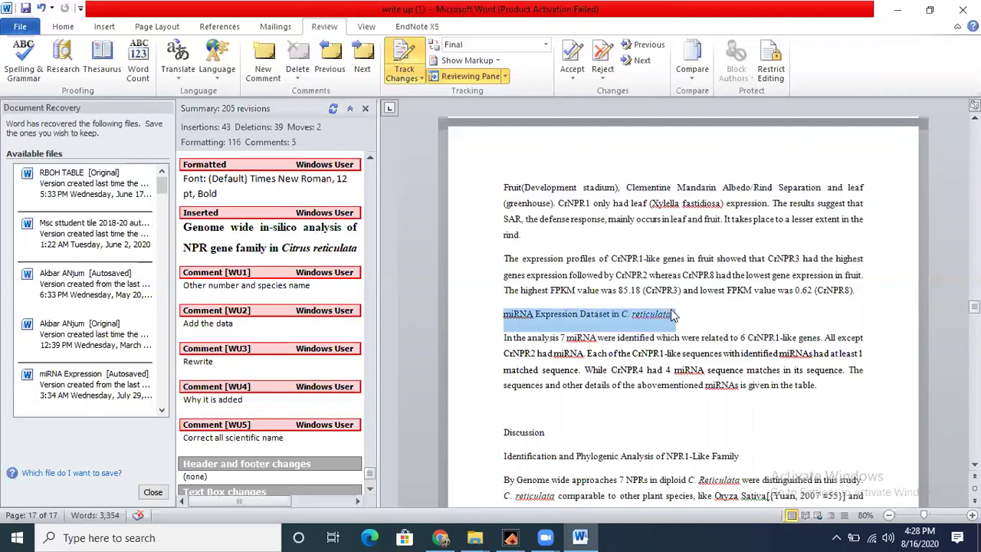
Switch to WhatsApp Web in Chrome, download the received Citrus reticulata NPR1 PUTATIVE Protein Database text file and open it in a maximized window.
left_click(438, 537)
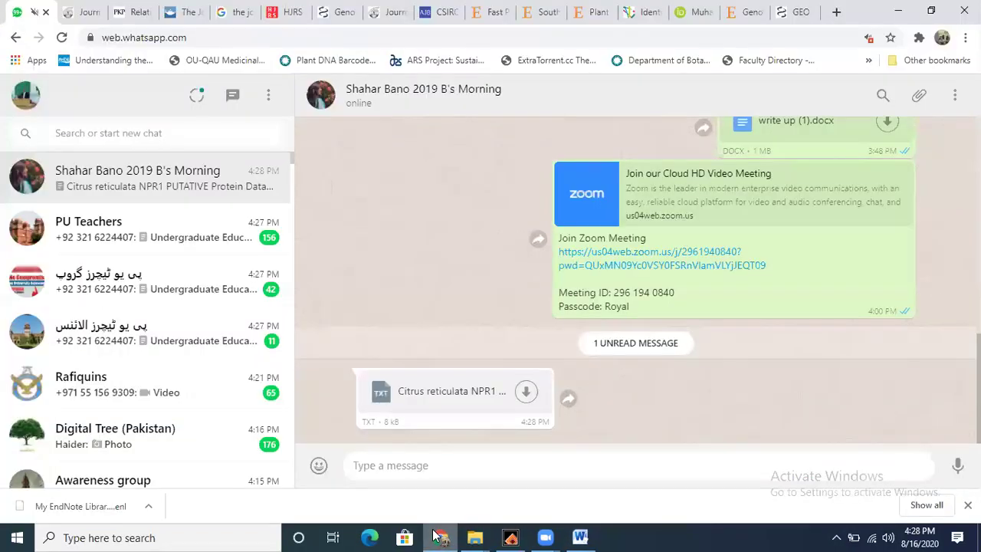
left_click(526, 393)
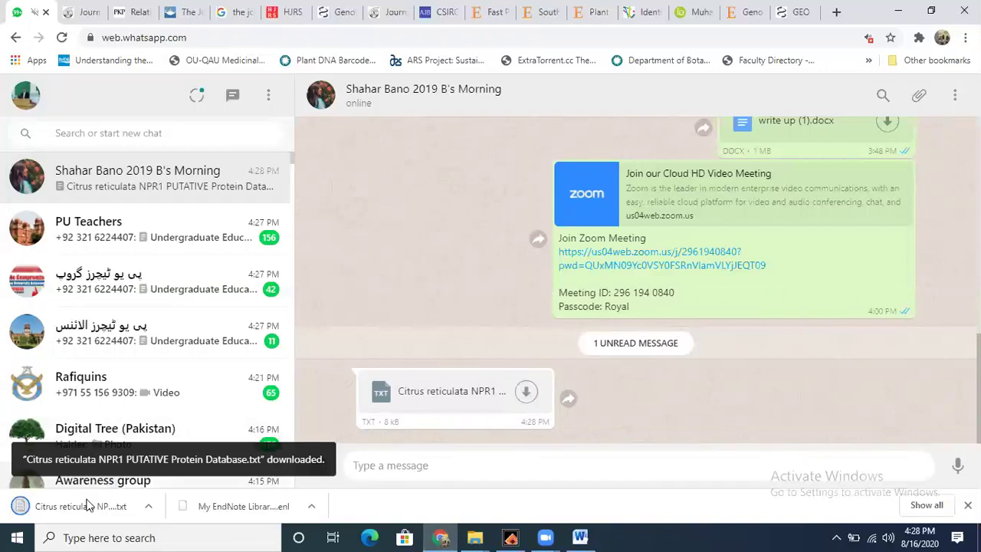
left_click(88, 505)
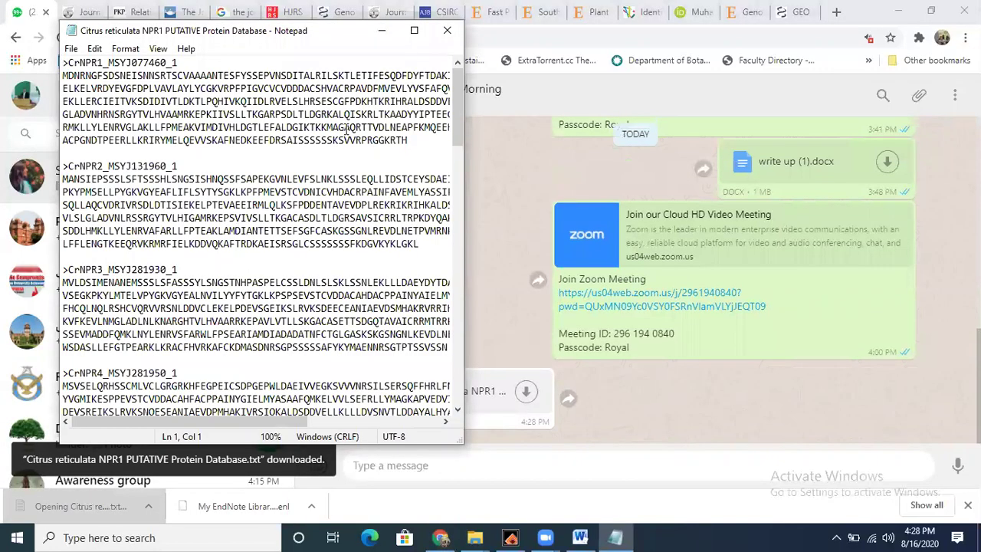
left_click(412, 32)
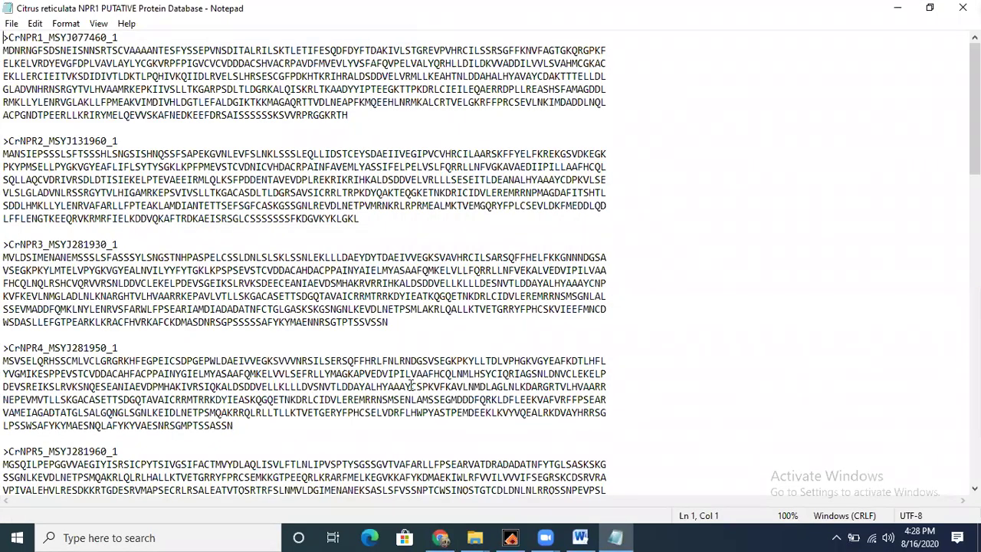
Launch SeqVerter and continue past its welcome screen to the conversion window.
left_click(93, 537)
type("seq")
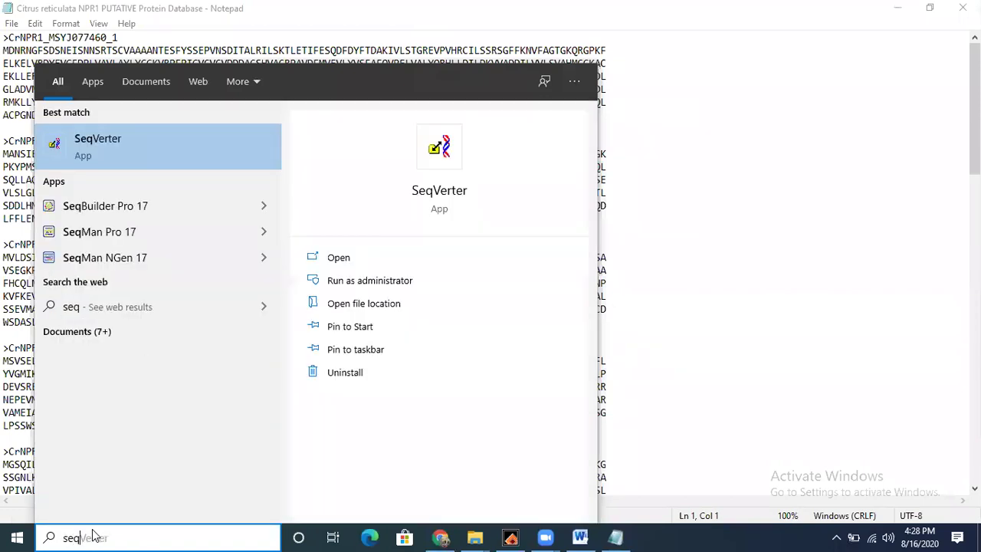
left_click(337, 257)
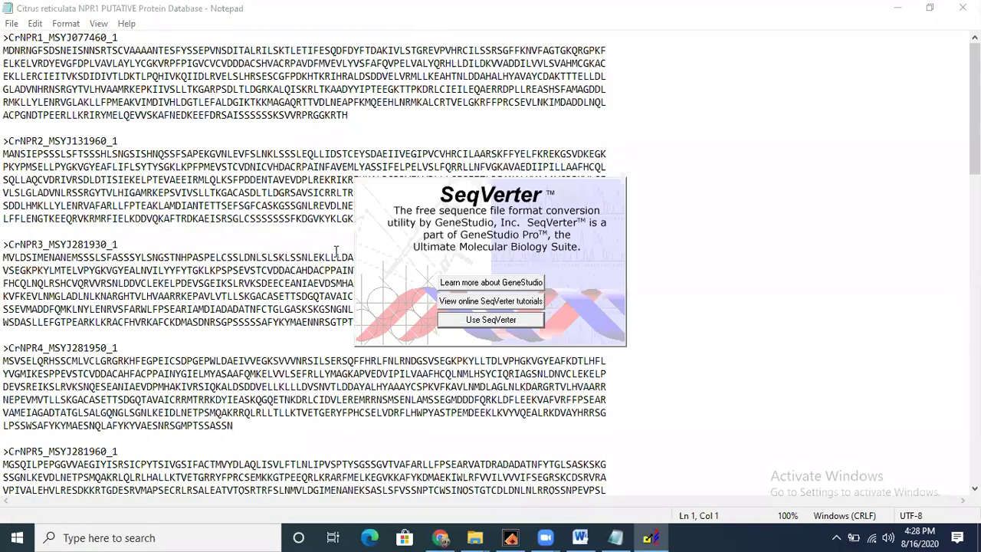
left_click(472, 321)
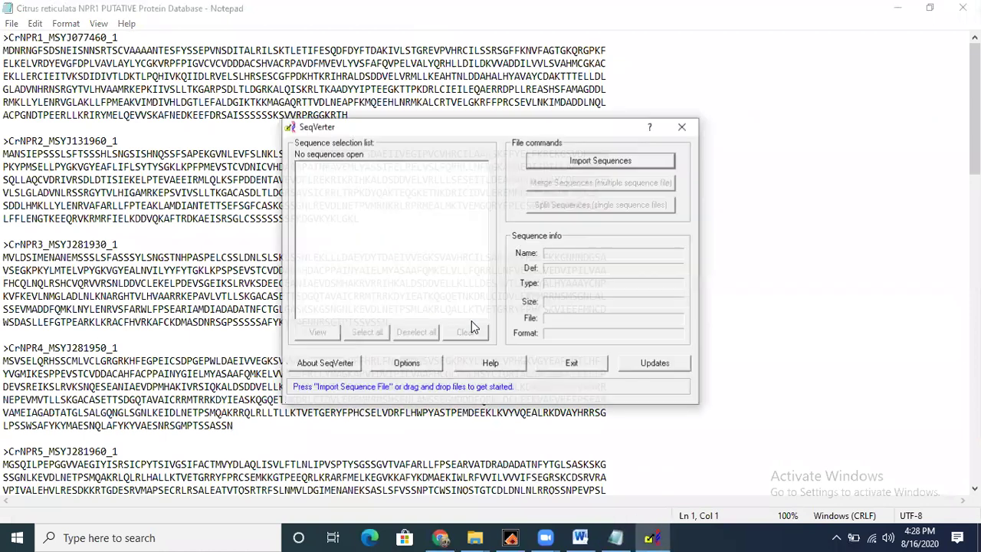
left_click(594, 163)
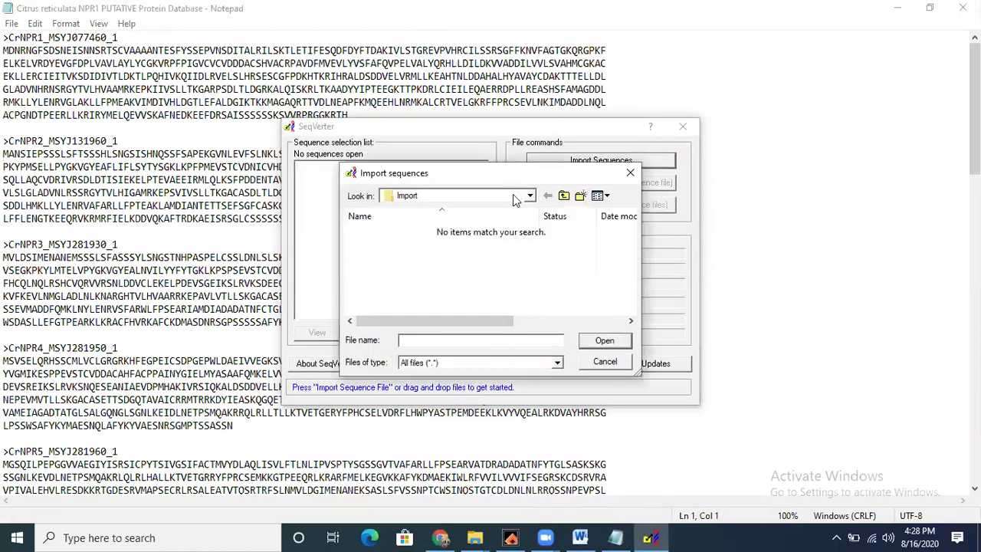
left_click(518, 198)
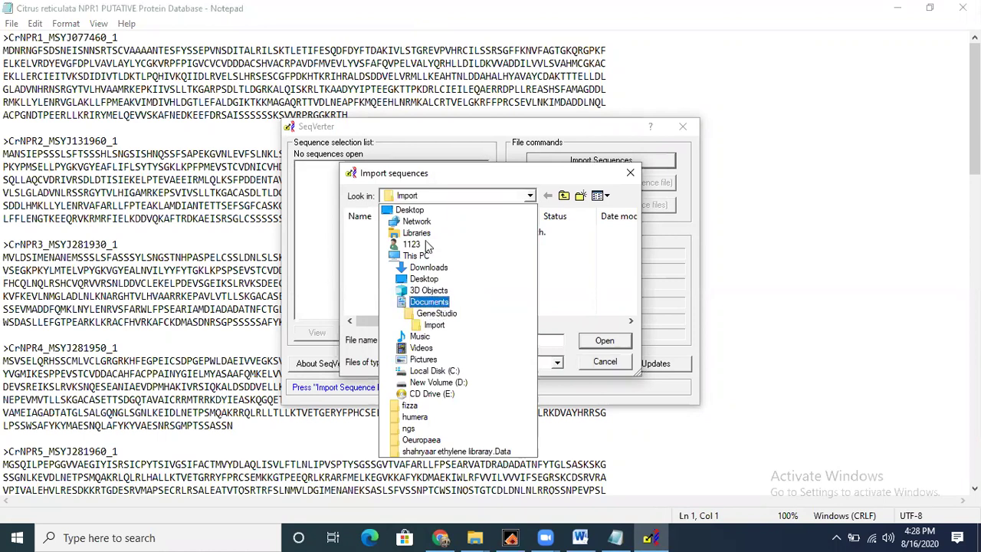
left_click(441, 302)
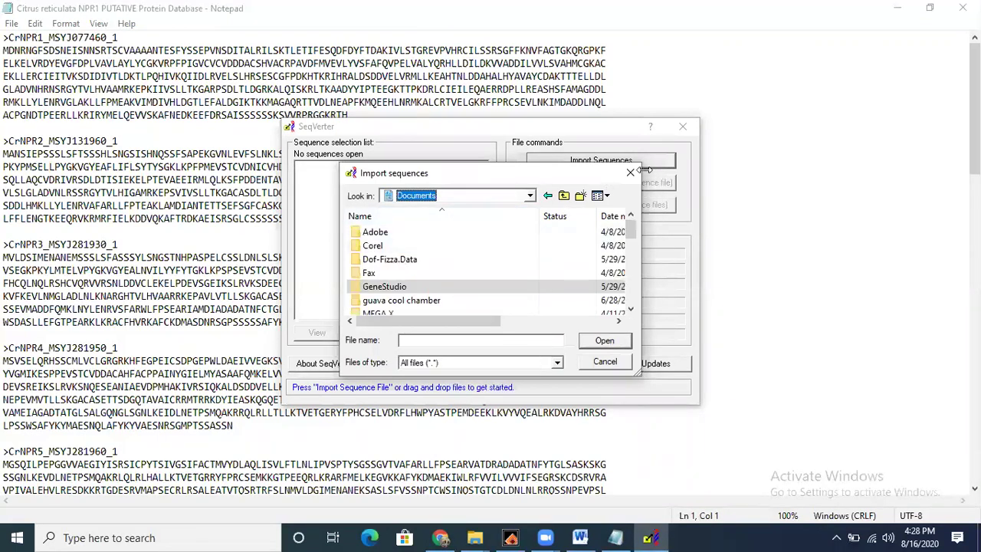
left_click(630, 172)
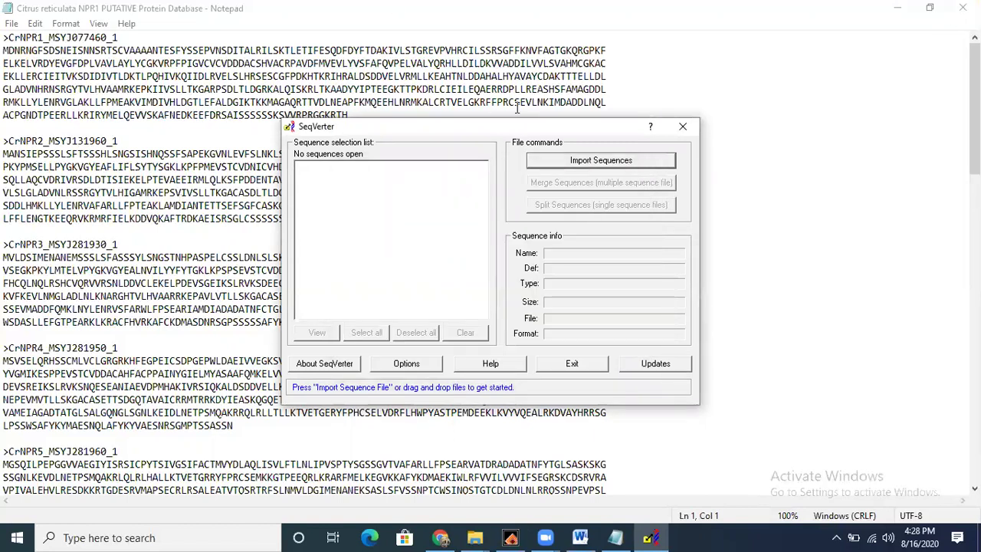
Close the open text file and import Citrus reticulata NPR1 PUTATIVE Protein Database from the Downloads folder into SeqVerter, dismissing the FASTA warning.
left_click_drag(493, 132, 904, 111)
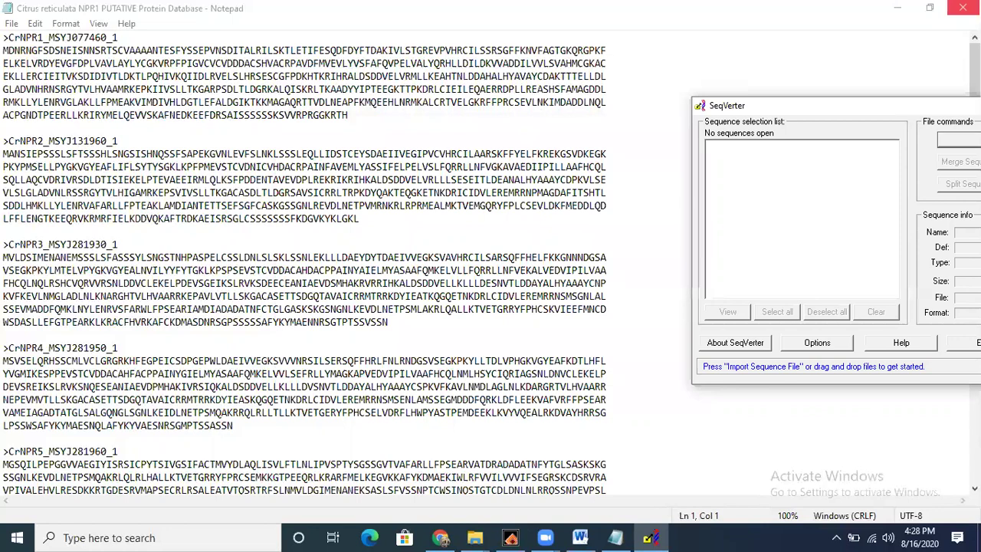
left_click(963, 8)
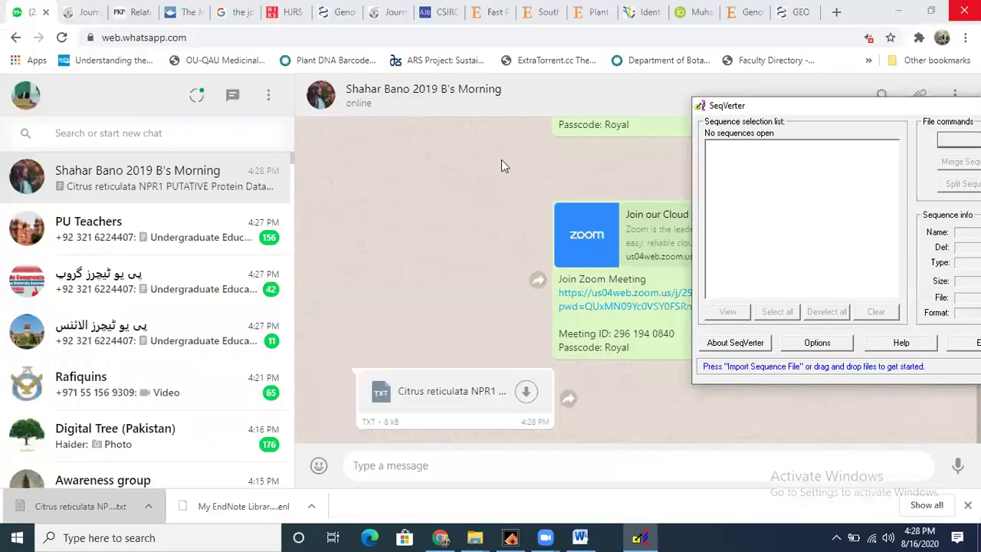
left_click(462, 537)
left_click(375, 499)
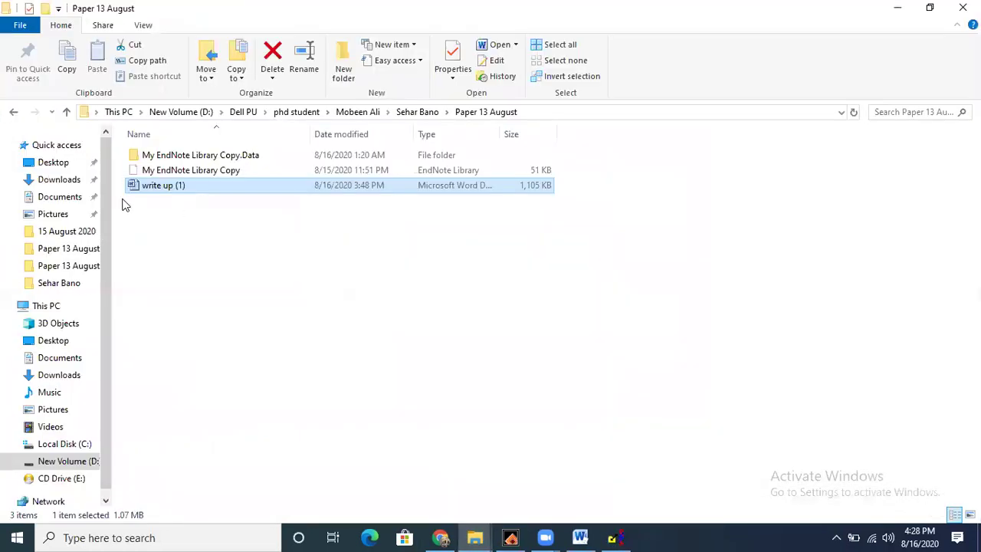
left_click(54, 181)
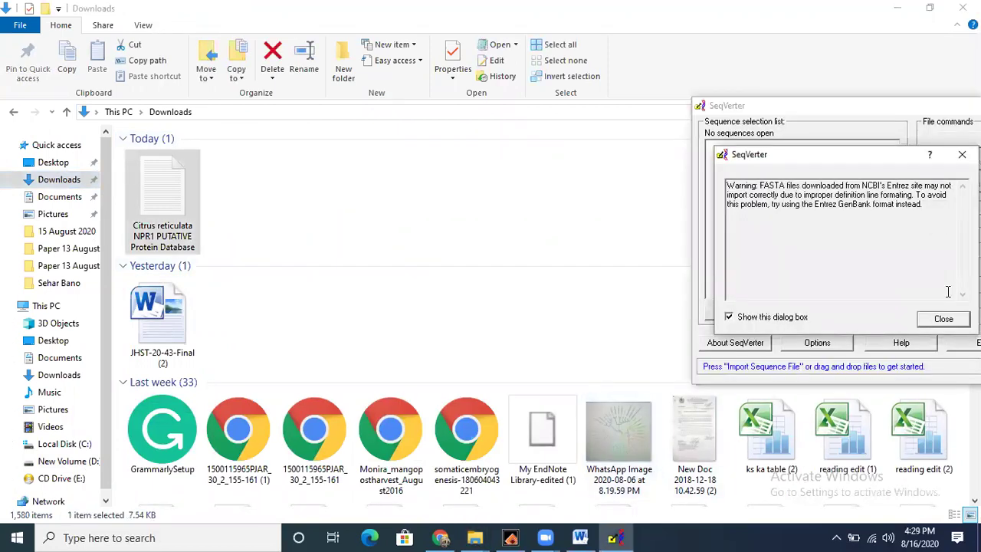
left_click(936, 320)
left_click(941, 317)
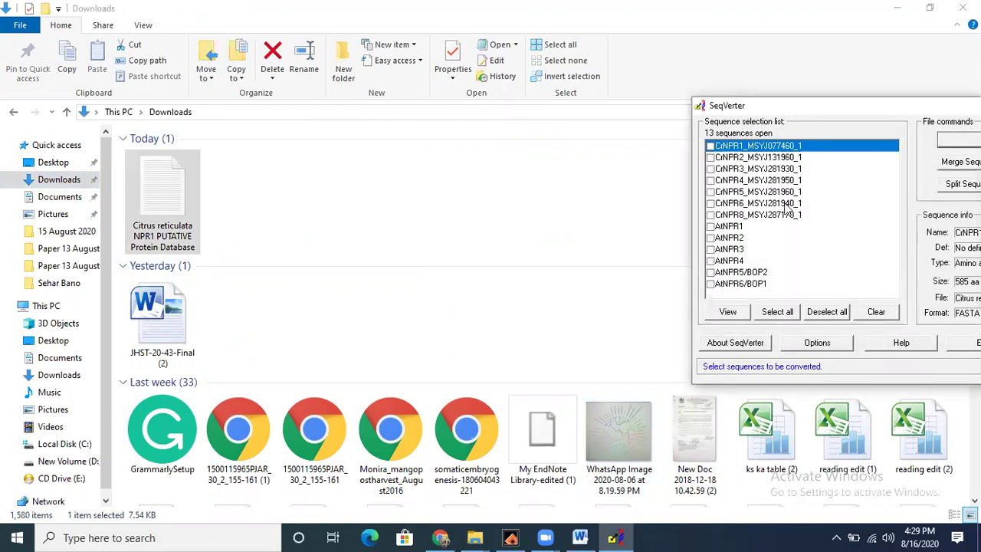
Move the SeqVerter window fully into view and select all imported sequences for conversion.
left_click_drag(829, 110, 707, 76)
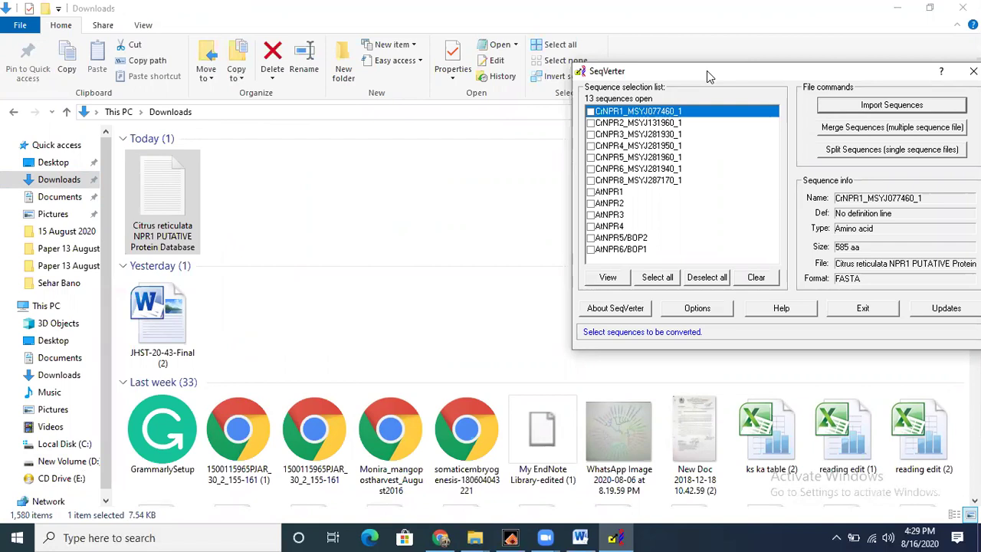
left_click(666, 277)
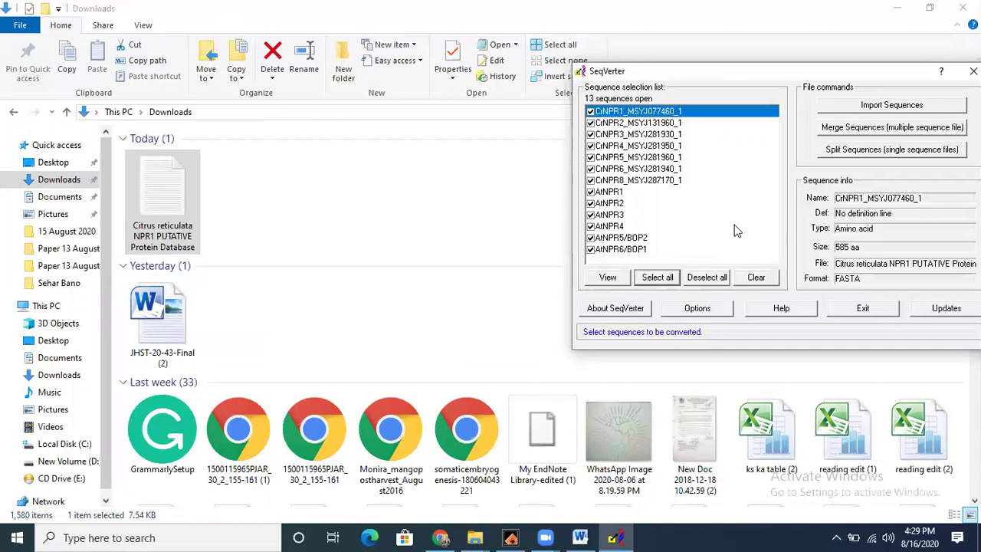
Try to open the Citrus reticulata NPR1 PUTATIVE Protein Database text file in Notepad++ and close the editor.
right_click(150, 186)
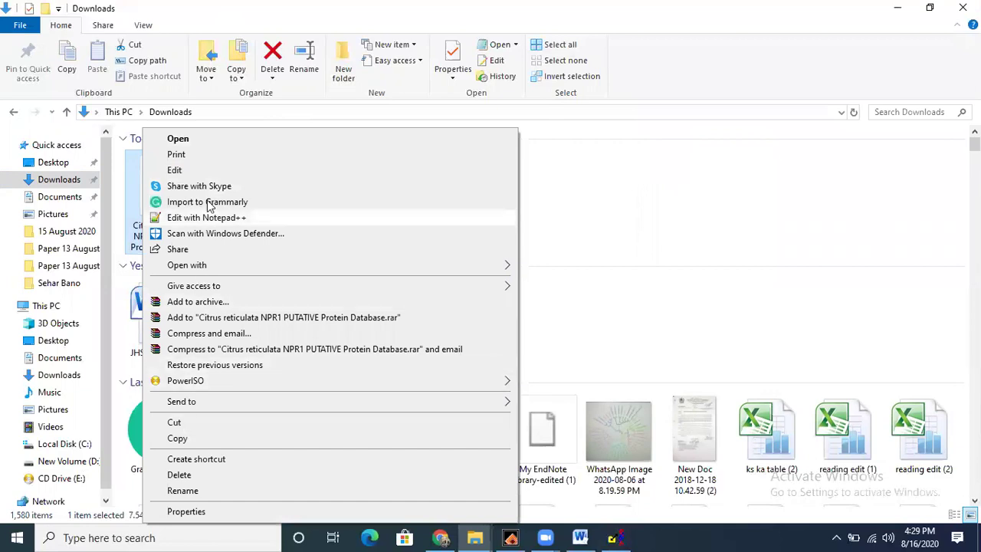
left_click(208, 217)
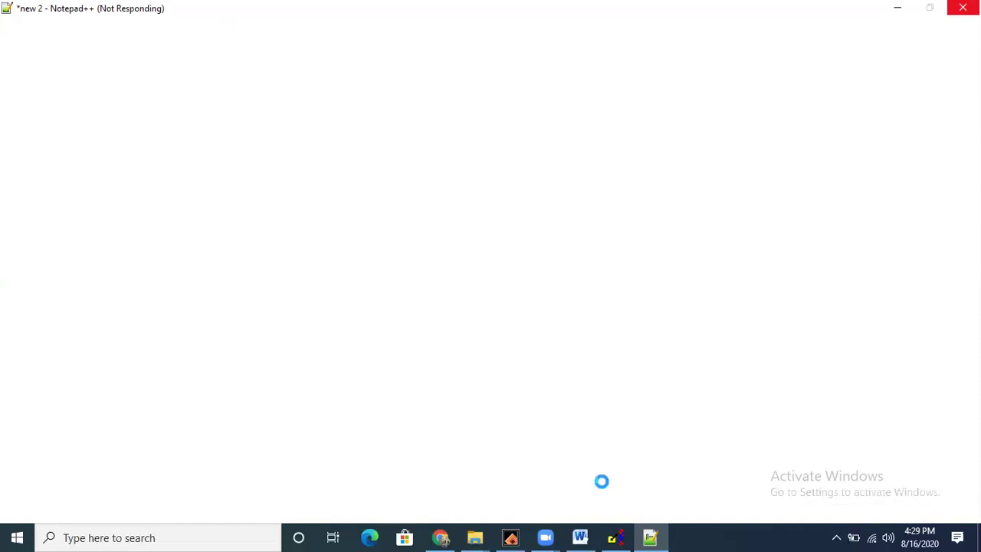
left_click(650, 537)
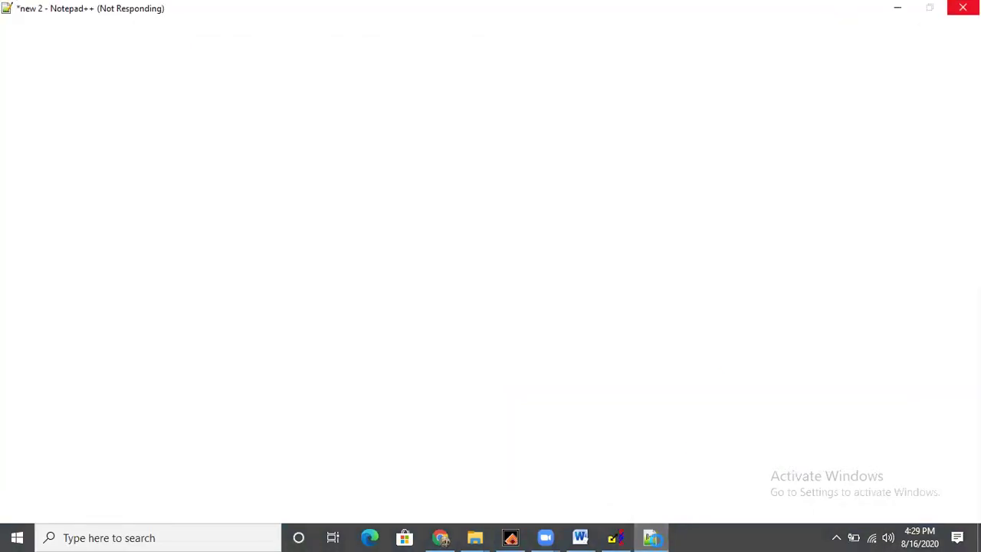
left_click(650, 537)
left_click(962, 8)
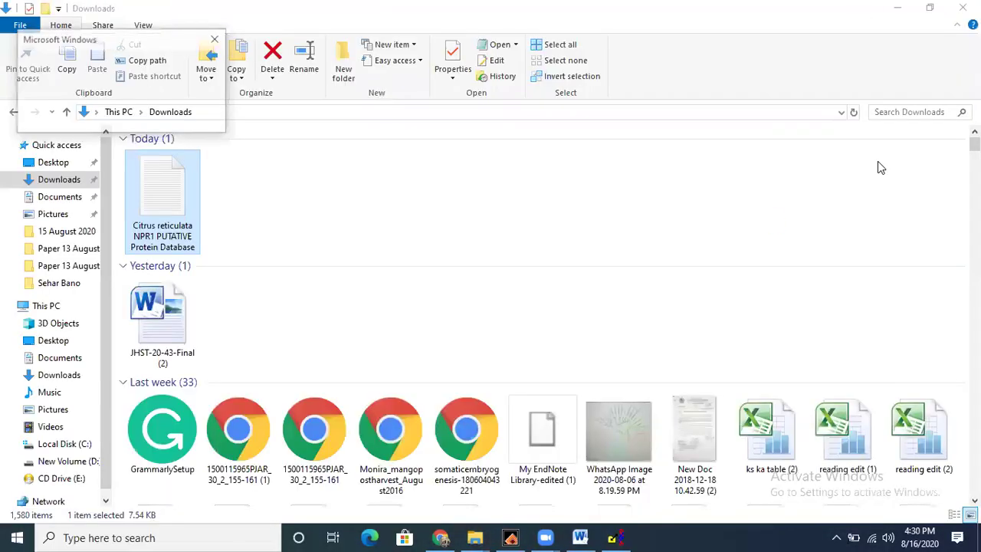
Open the protein database text file in a maximized Notepad window and remove the accession suffixes from the CrNPR1 and CrNPR2 headers.
double_click(160, 206)
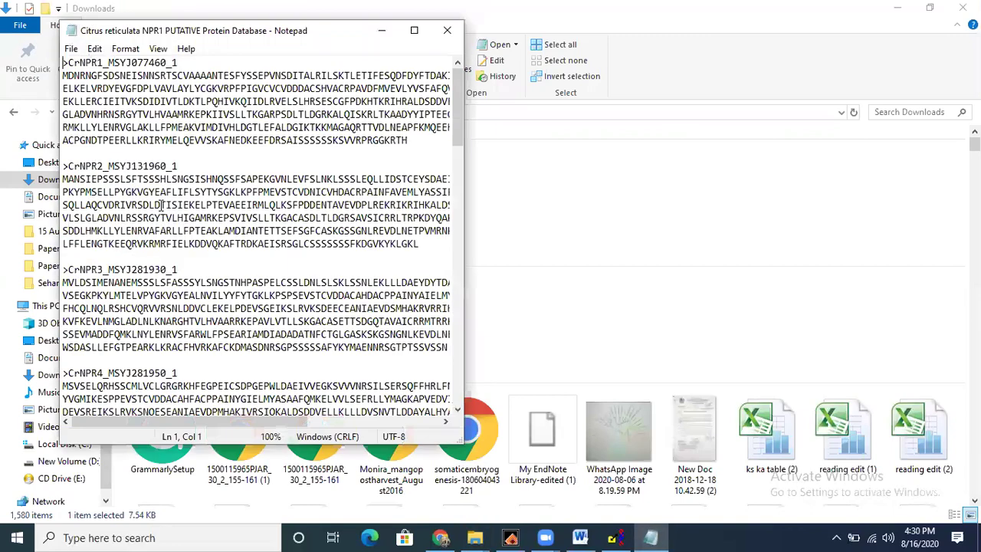
left_click(414, 30)
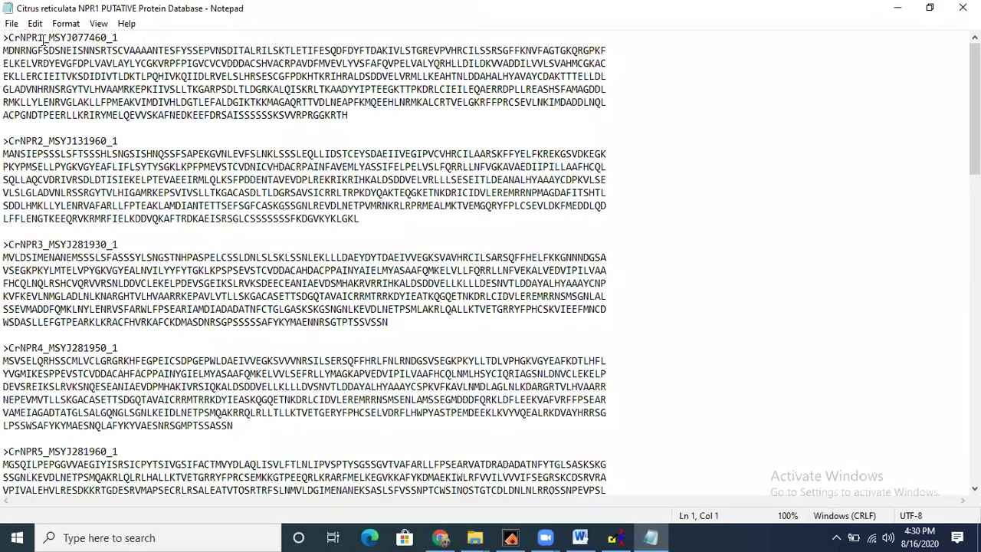
left_click_drag(47, 36, 128, 36)
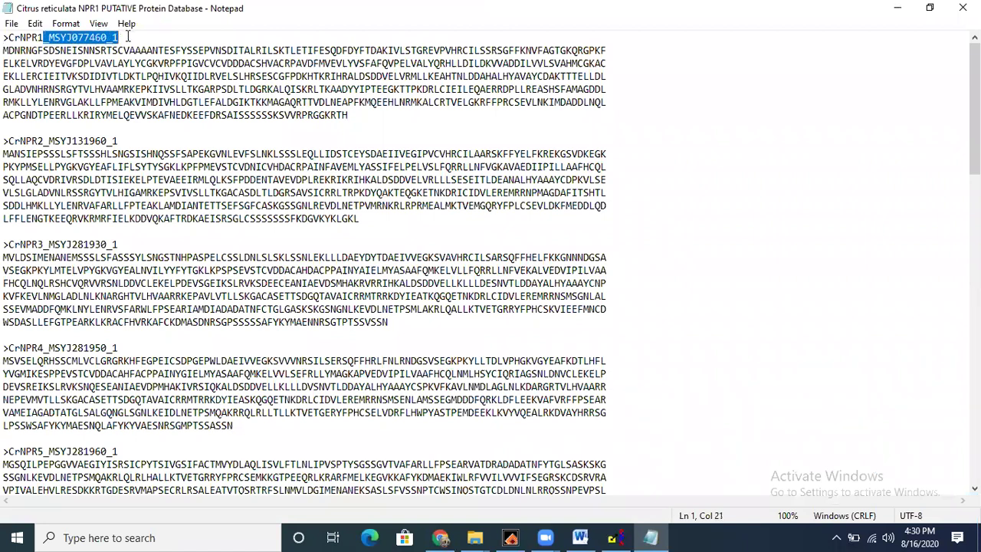
key("BackSpace")
left_click_drag(44, 141, 126, 139)
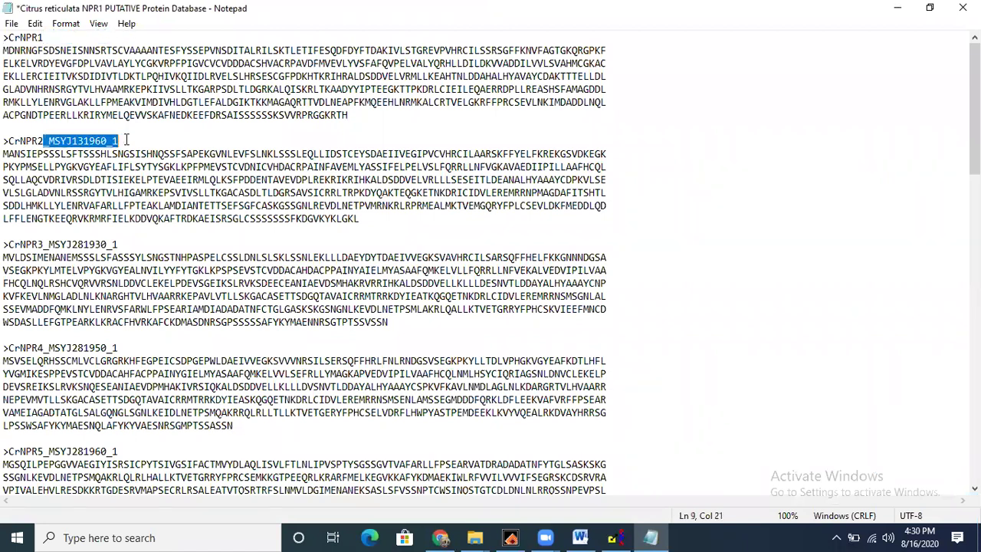
key("BackSpace")
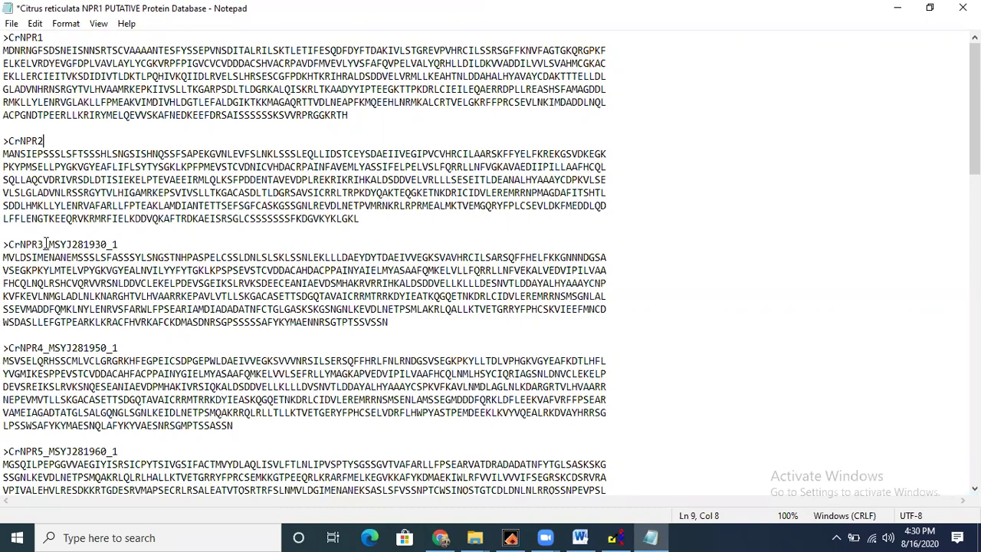
Remove the accession suffixes from the CrNPR3, CrNPR4 and CrNPR5 sequence headers.
left_click_drag(44, 244, 142, 244)
key("BackSpace")
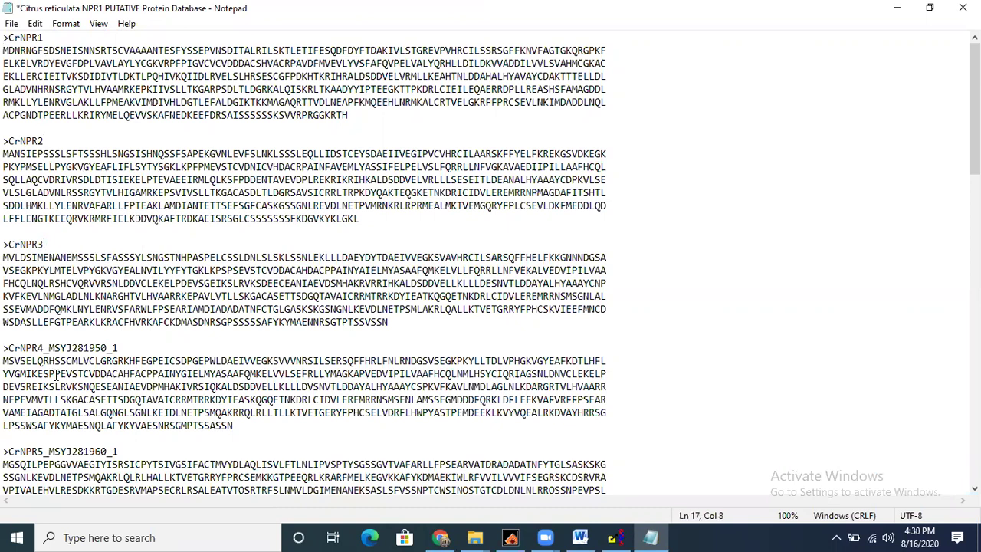
left_click_drag(44, 348, 123, 348)
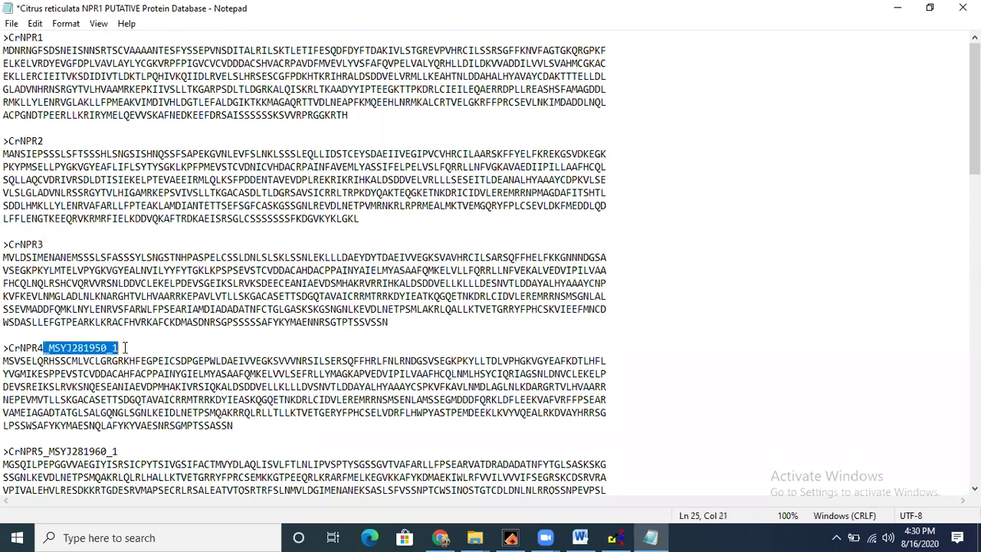
key("BackSpace")
left_click(44, 451)
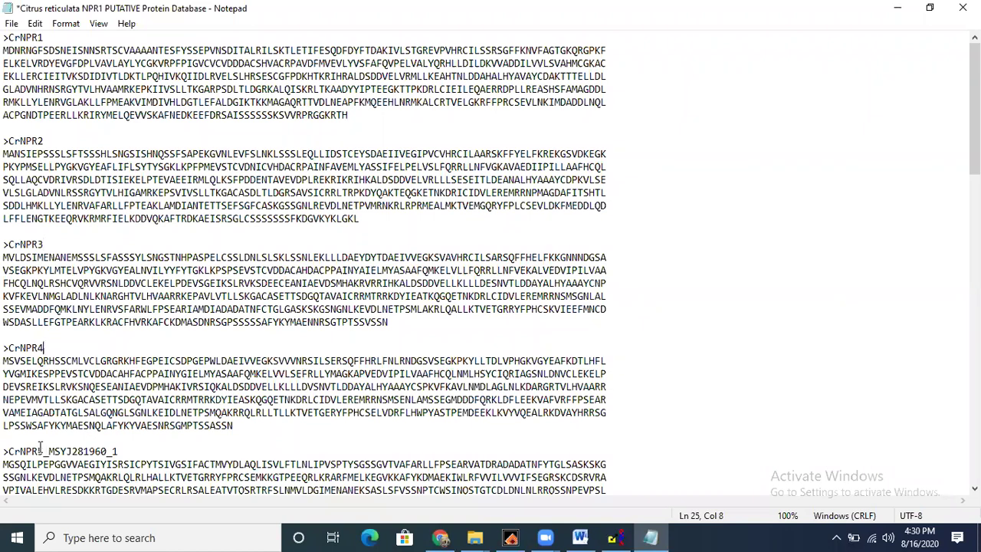
left_click_drag(84, 452, 132, 449)
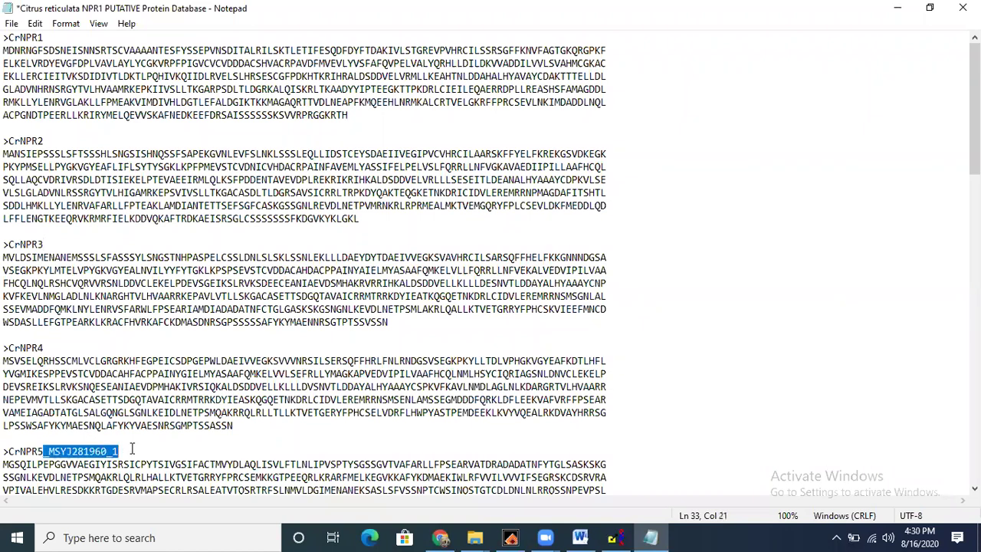
key("BackSpace")
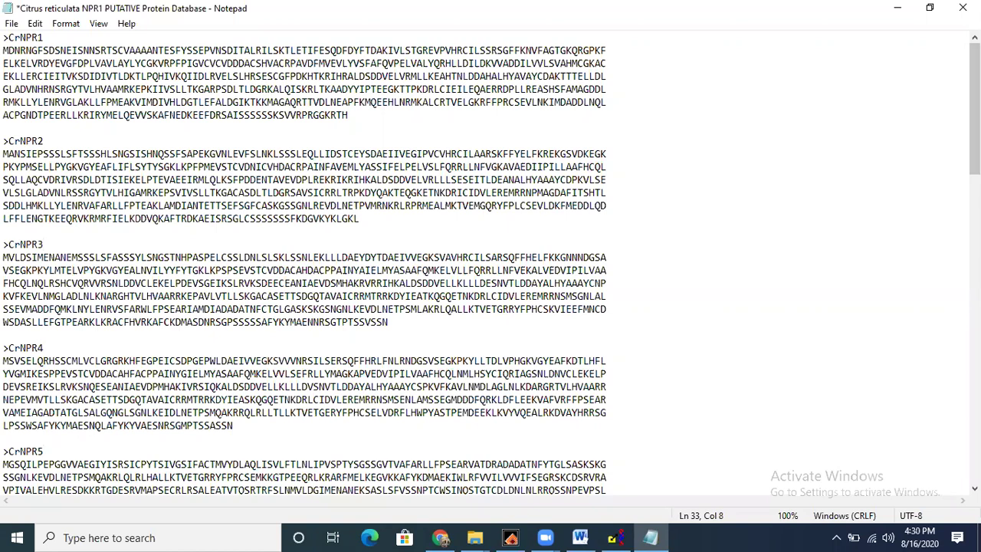
Shorten the remaining Citrus sequence headers to CrNPR6 and CrNPR8 by deleting their accession suffixes.
scroll(490, 264, "down", 7)
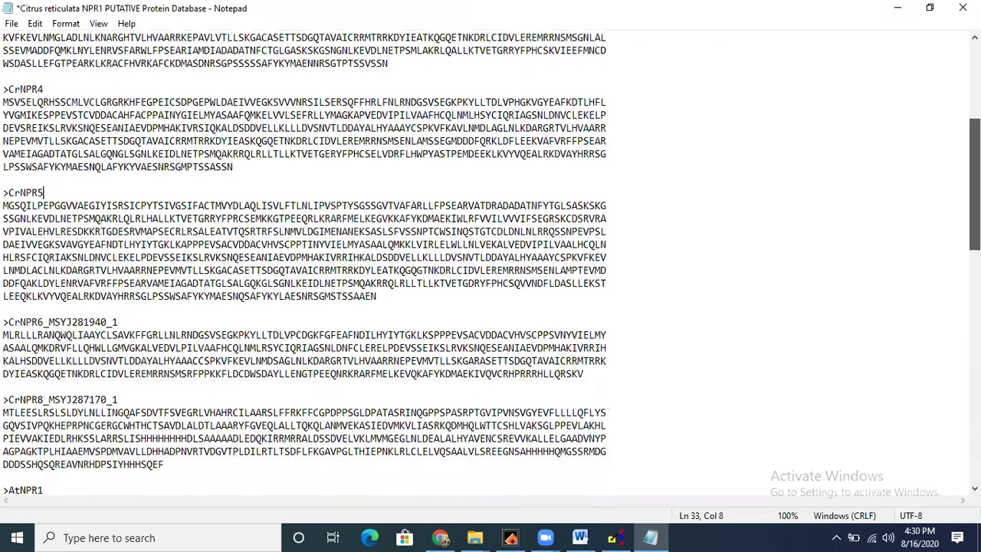
left_click(44, 322)
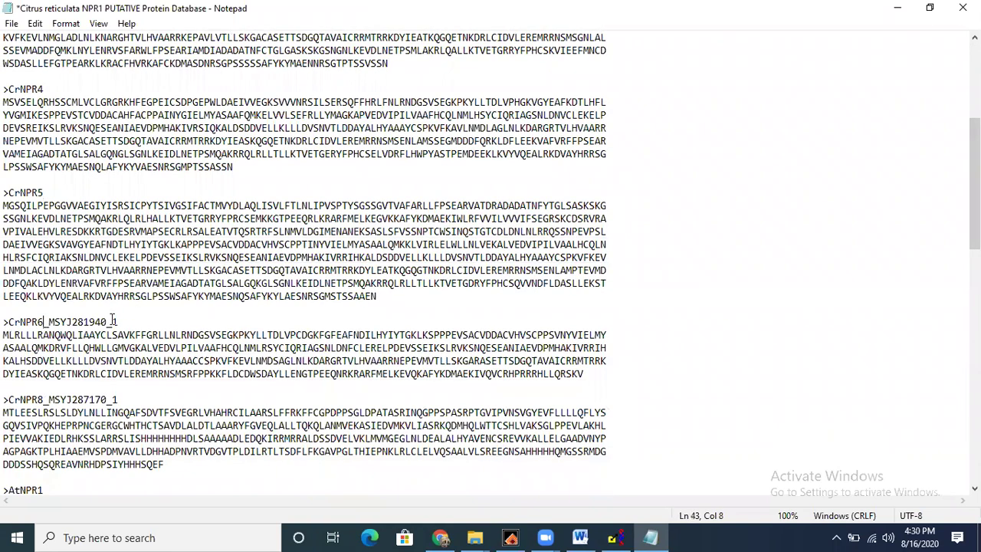
left_click_drag(112, 320, 125, 320)
key("BackSpace")
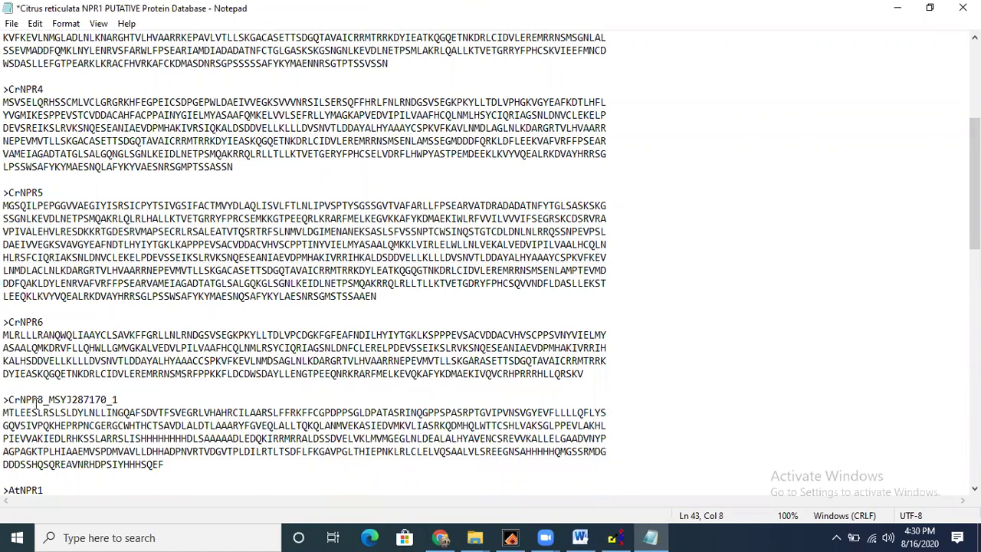
left_click_drag(43, 400, 145, 404)
key("BackSpace")
Replace the slashes with underscores in the AtNPR5_BOP2 and AtNPR6_BOP1 headers and save the file.
scroll(491, 260, "down", 13)
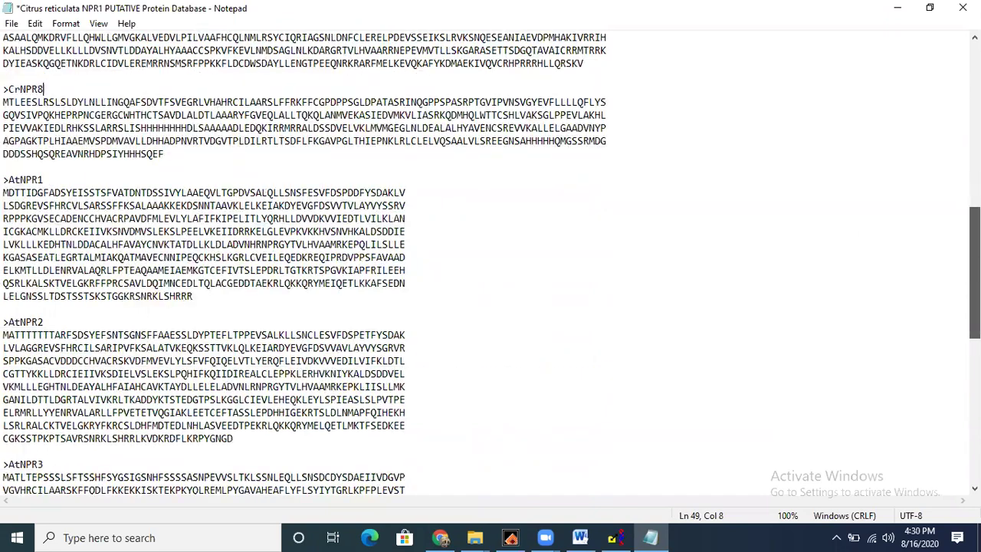
scroll(44, 334, "down", 6)
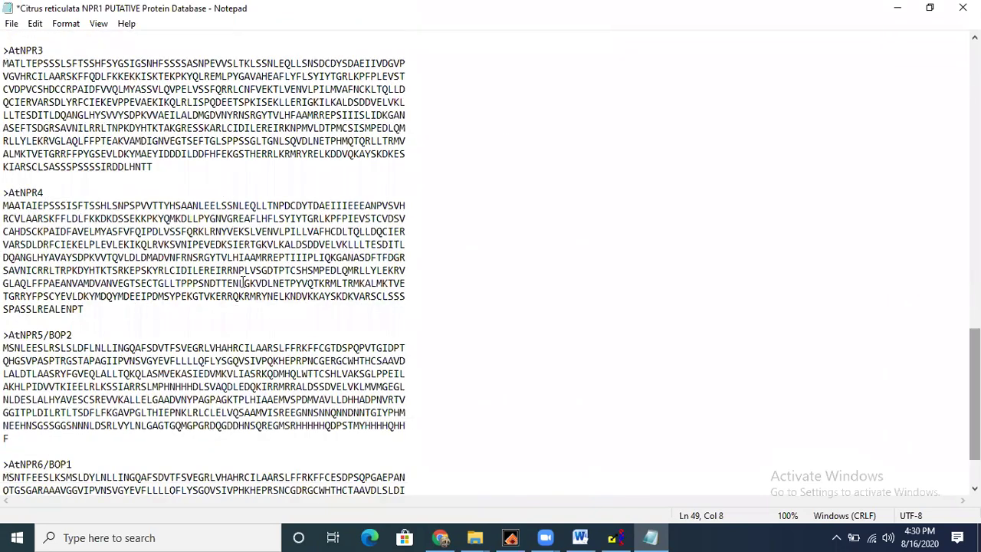
left_click(48, 334)
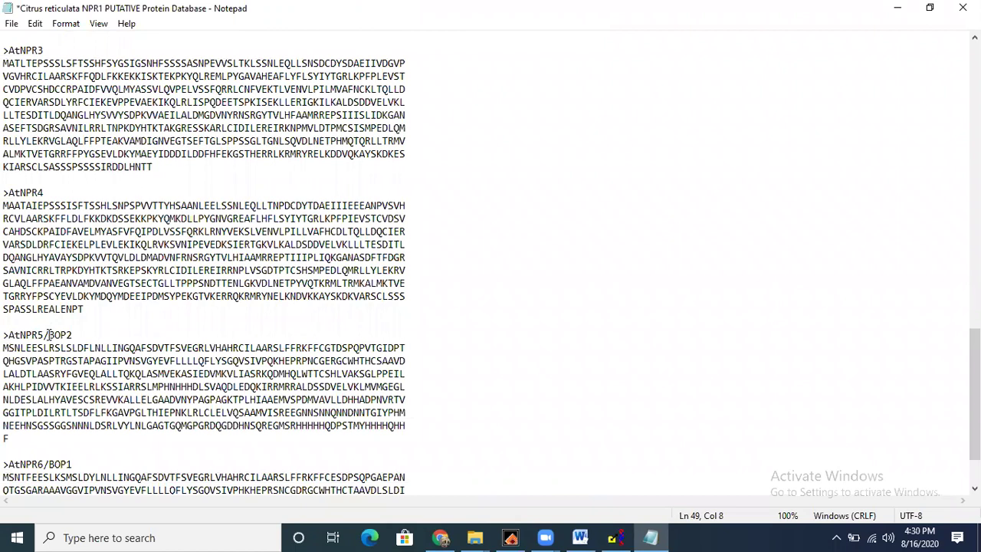
key("BackSpace")
type("_")
left_click(47, 463)
key("BackSpace")
type("_")
left_click(285, 360)
key("ctrl+s")
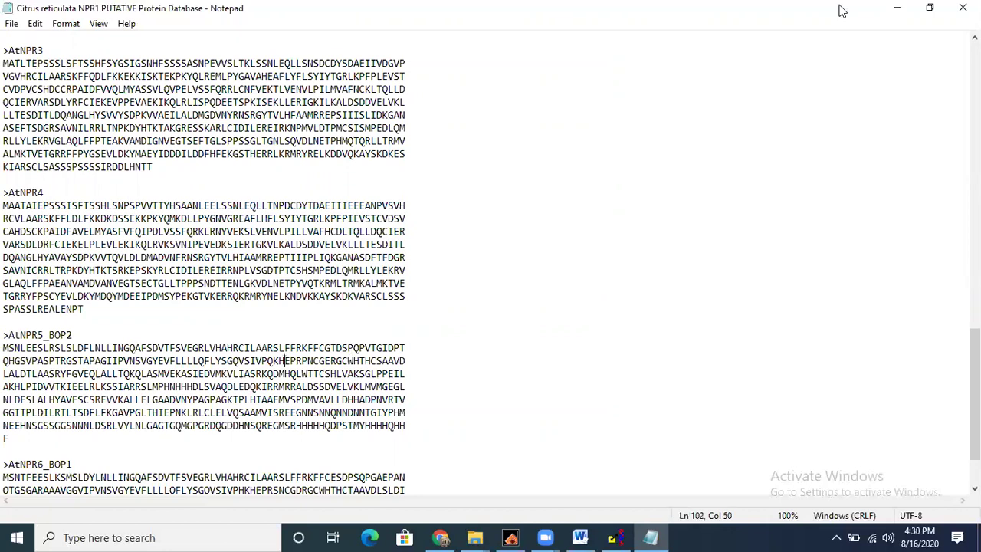
Minimize the text file, return to SeqVerter and remove all sequences from its selection list.
left_click(896, 7)
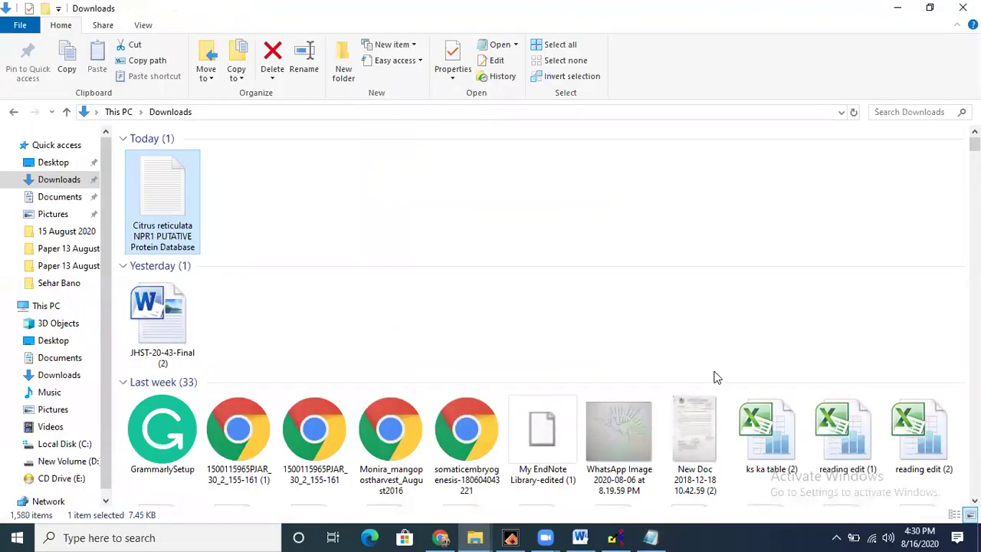
left_click(443, 536)
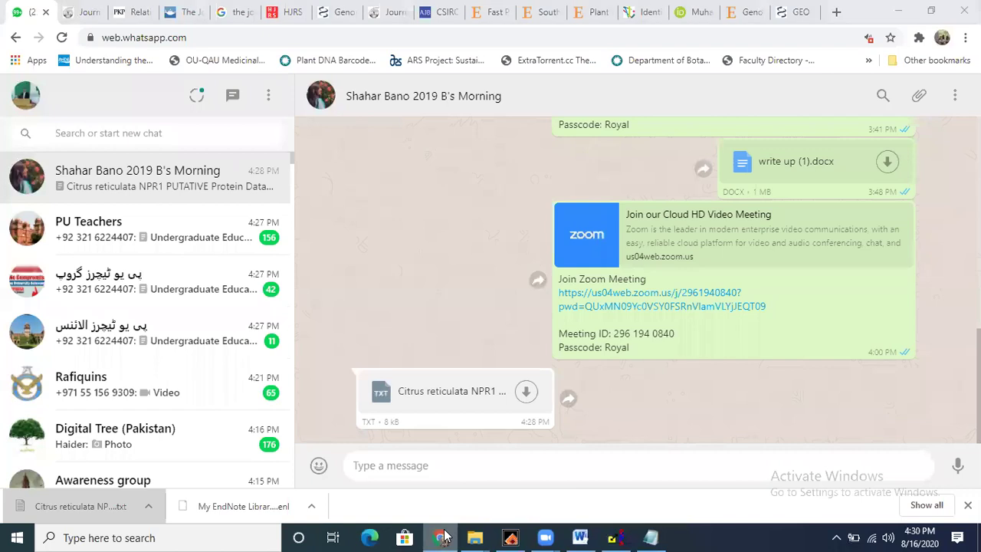
left_click(443, 536)
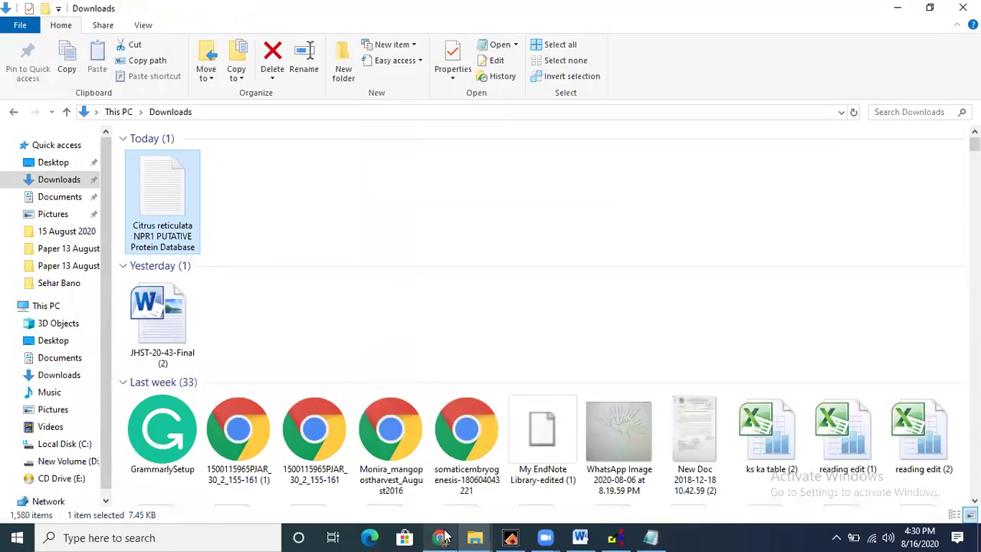
key("alt+Tab")
left_click(759, 279)
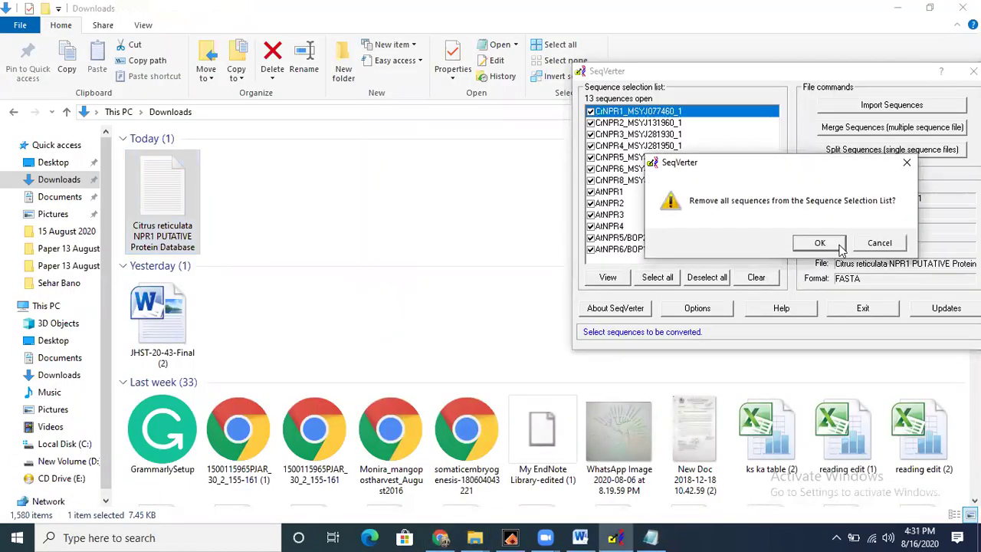
left_click(819, 243)
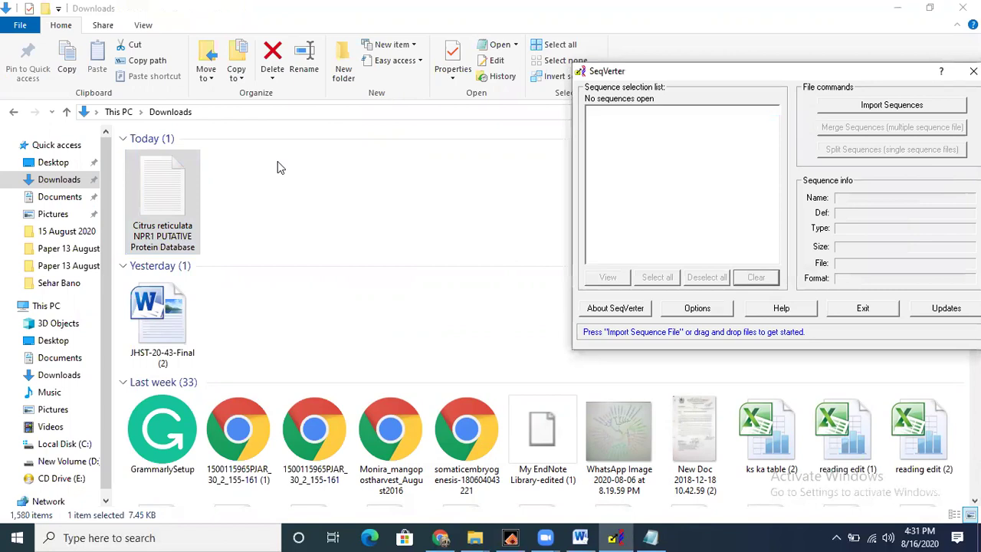
Close the protein database text file, import its edited version from Downloads into SeqVerter and dismiss the import results.
double_click(172, 213)
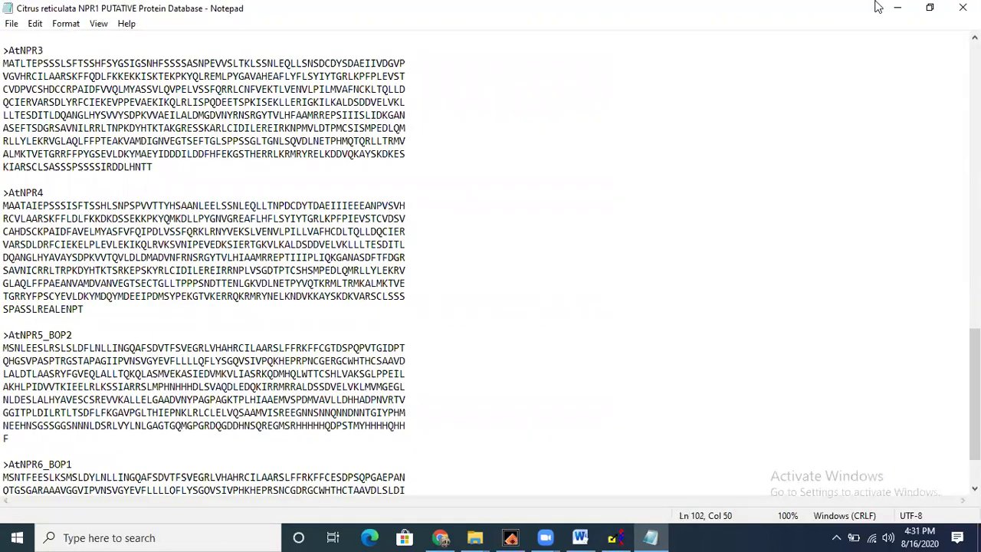
left_click(962, 7)
left_click_drag(163, 192, 809, 261)
left_click(870, 288)
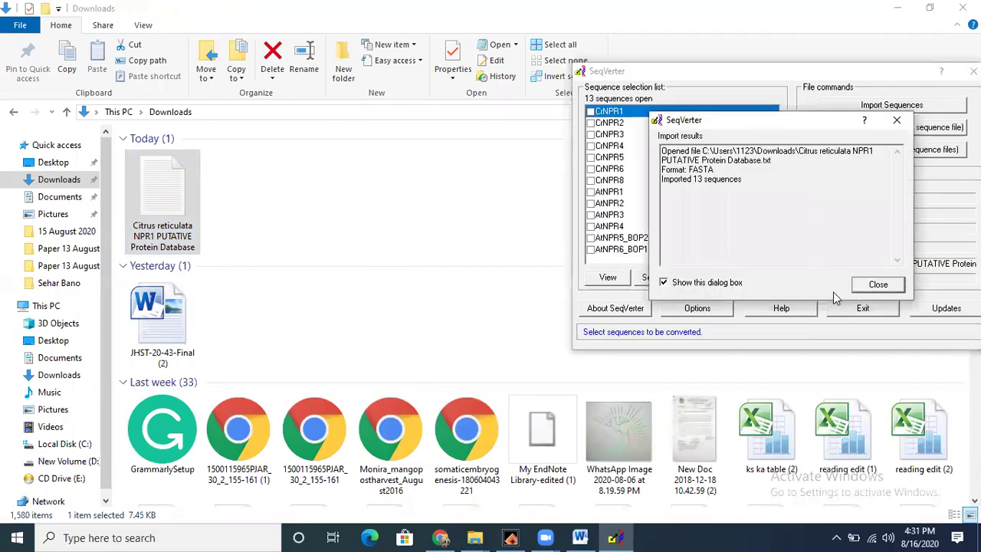
left_click(879, 285)
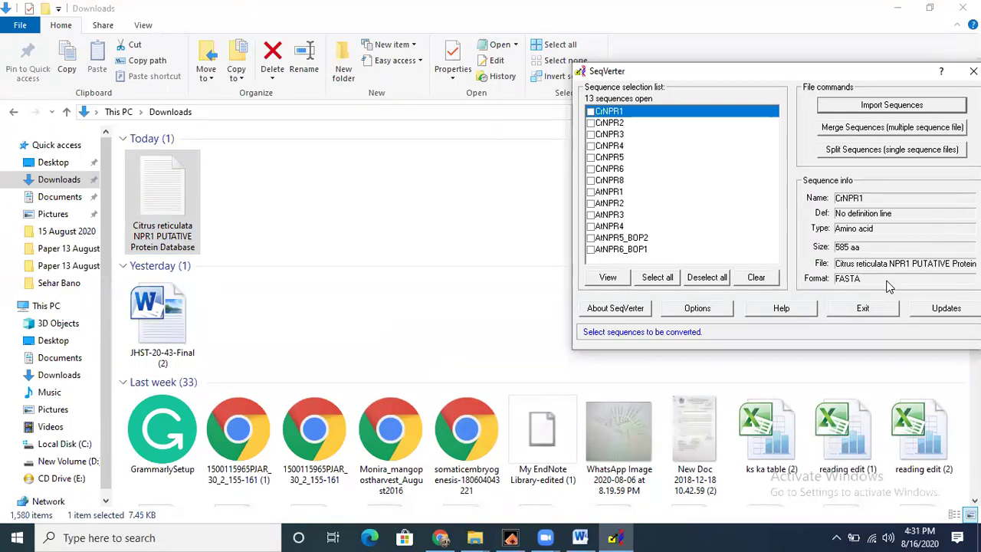
Select all imported sequences and start merging them into a multiple sequence file of type MSF (*.msf).
left_click(664, 278)
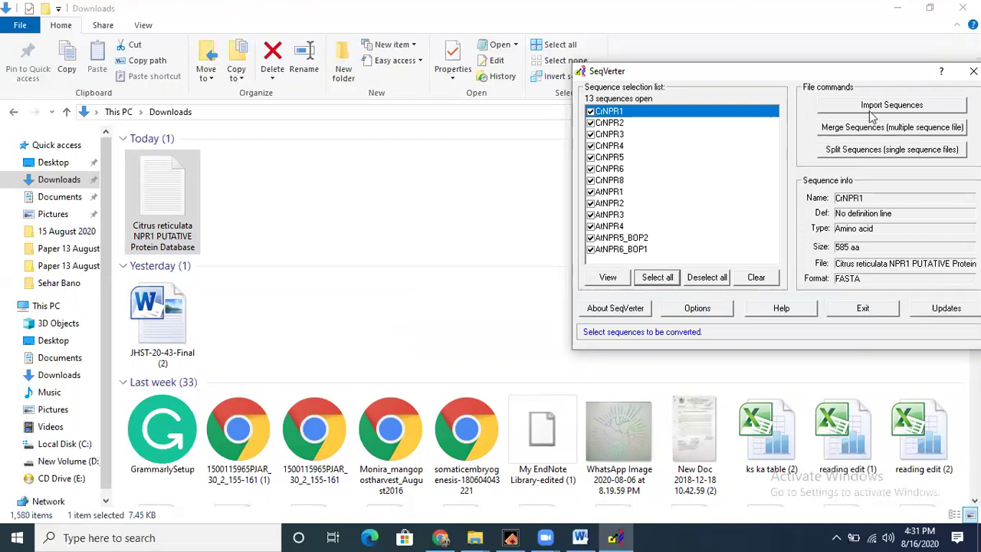
left_click(860, 128)
left_click(790, 277)
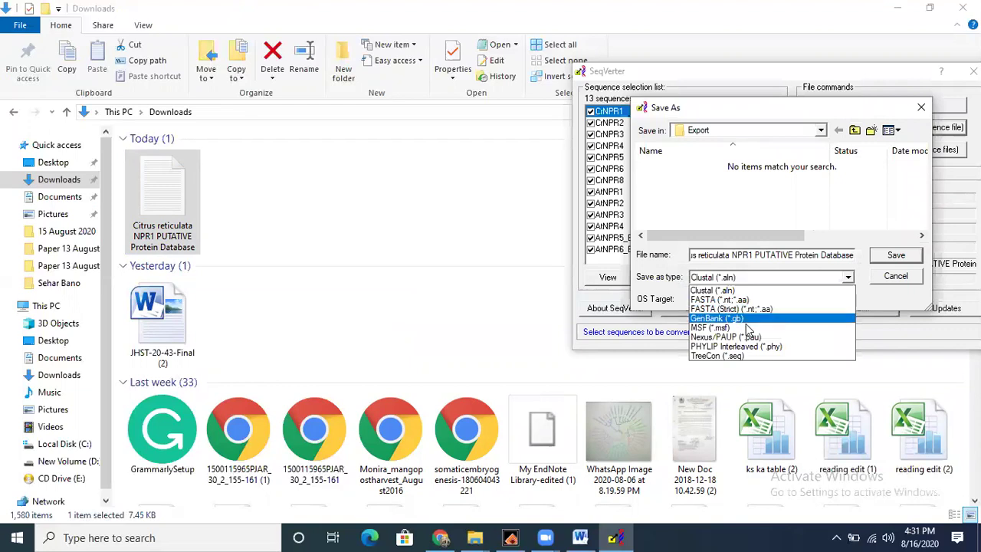
left_click(748, 328)
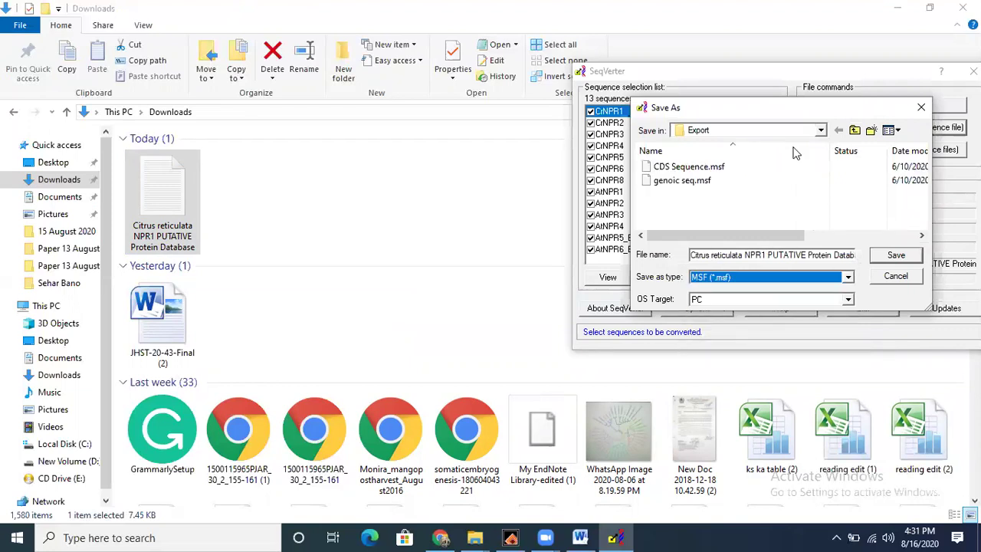
Set the save location to the phd student folder within Dell PU on New Volume (D:).
left_click(821, 130)
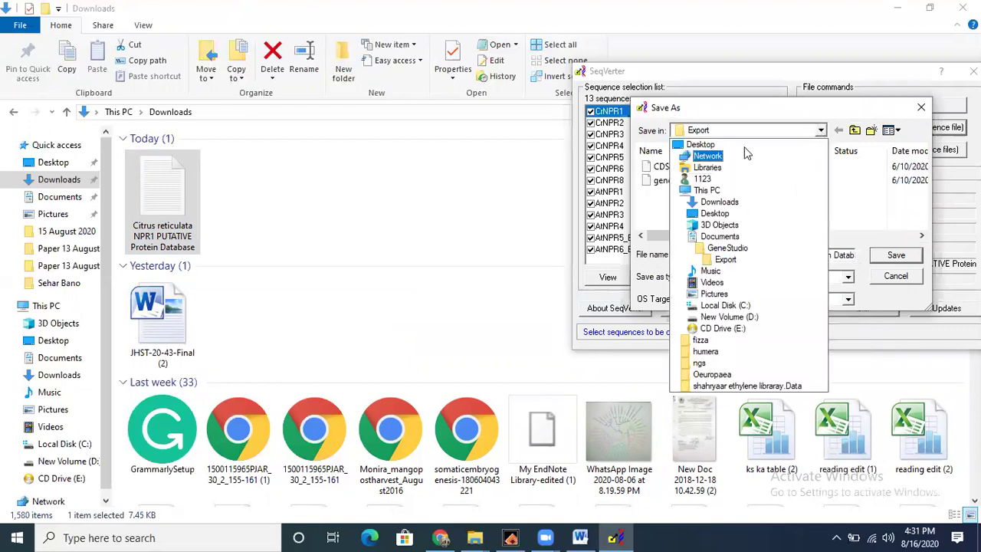
left_click(728, 316)
left_click(662, 196)
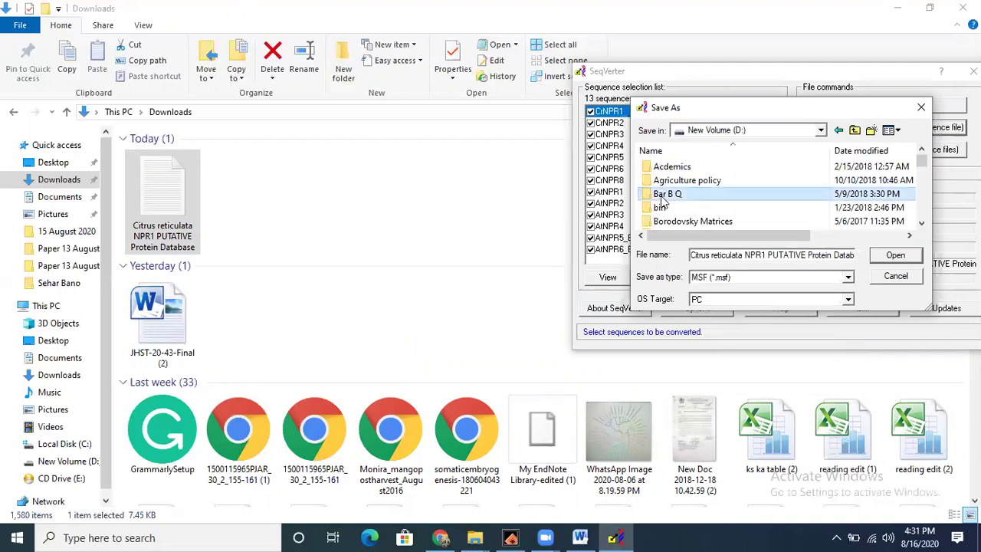
scroll(662, 201, "down", 3)
double_click(661, 195)
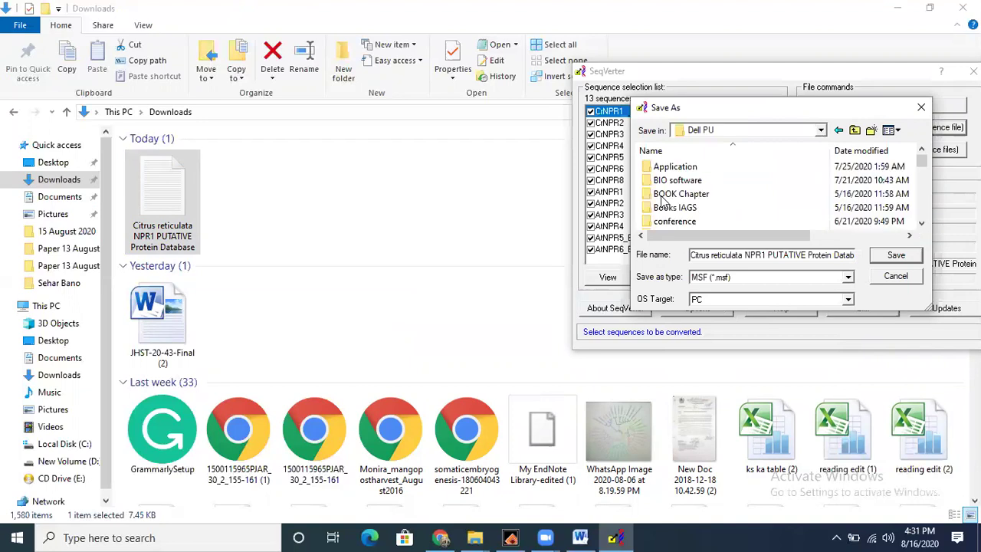
left_click(662, 198)
key("p")
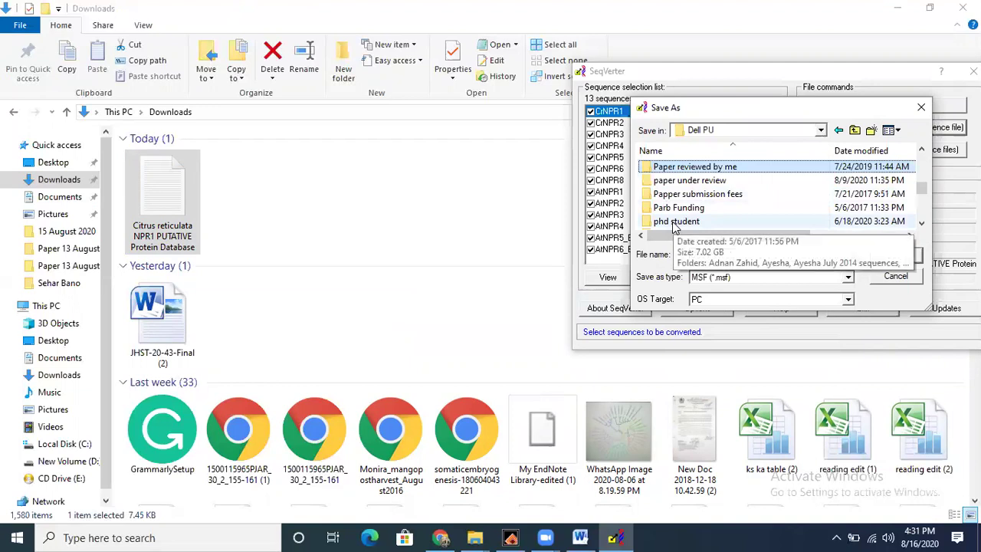
right_click(674, 223)
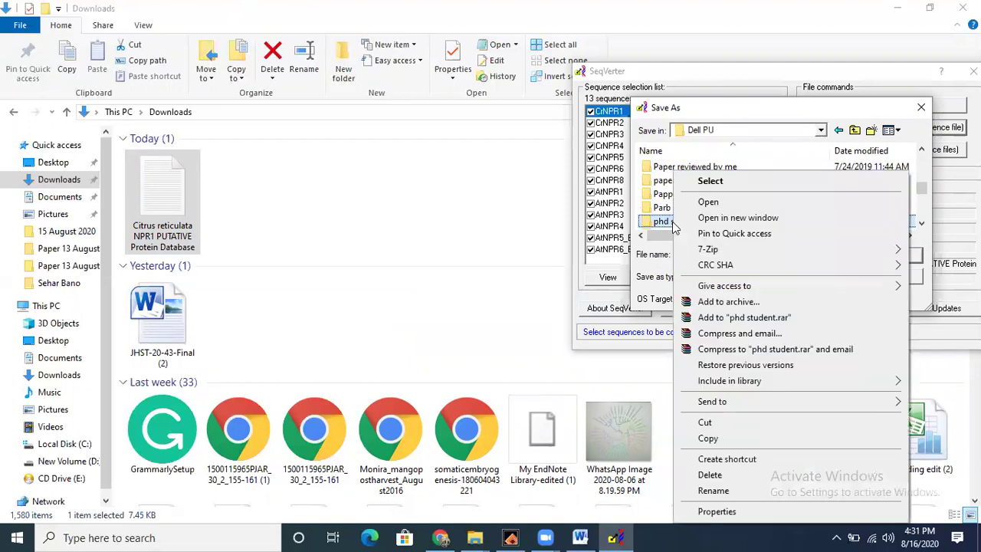
double_click(671, 224)
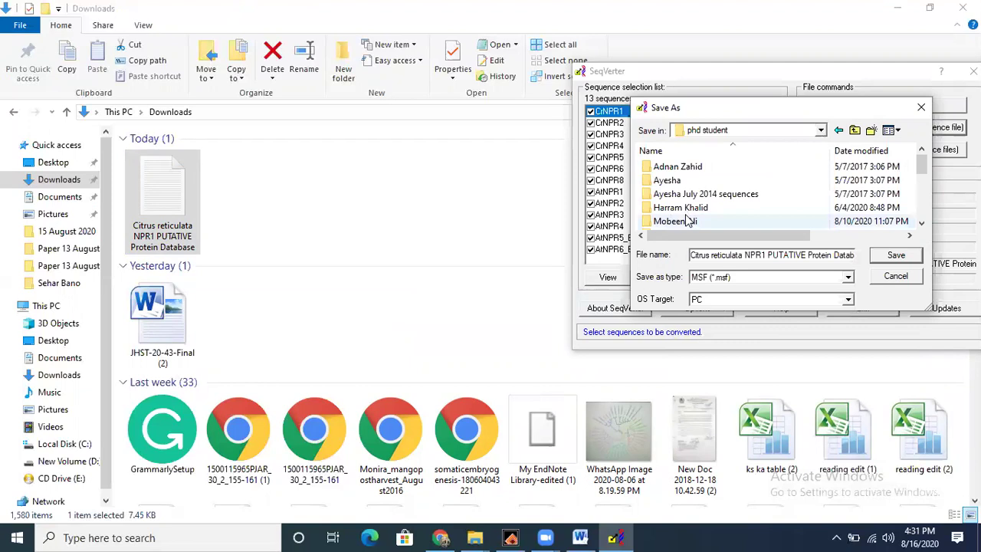
Save the merged MSF file in the student's nested folder that contains Paper 13 August, padding sequences to the longest length.
double_click(670, 221)
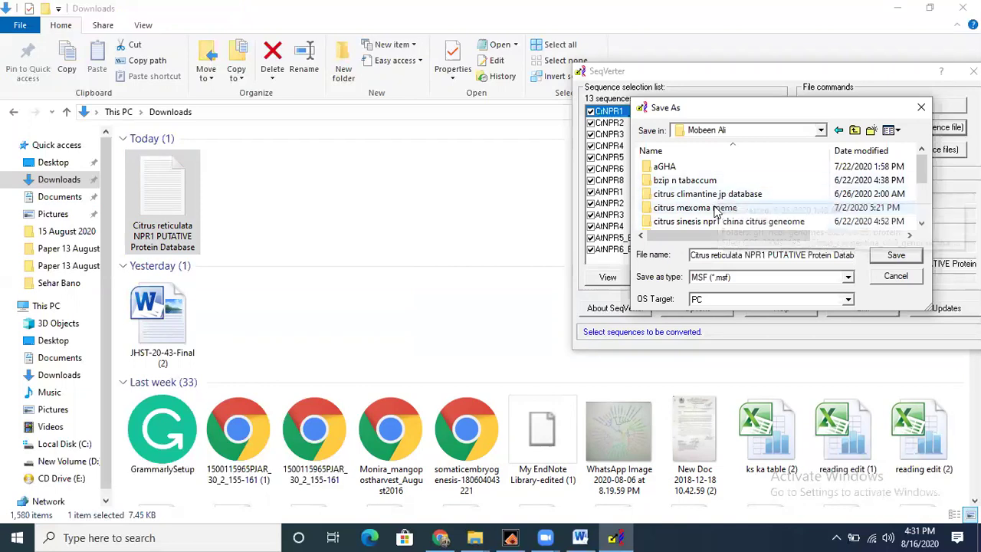
key("h")
key("Down")
key("Down")
key("Down")
key("Down")
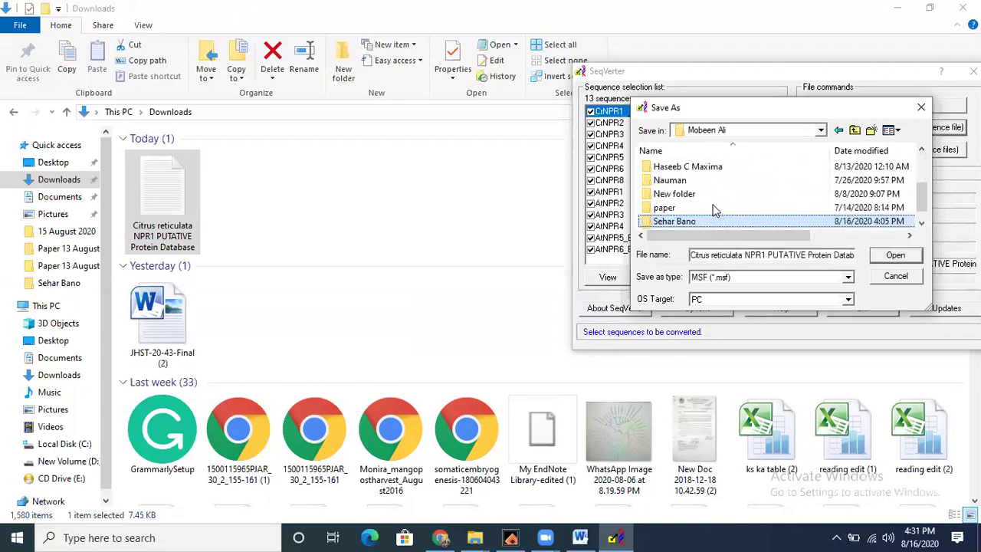
double_click(684, 221)
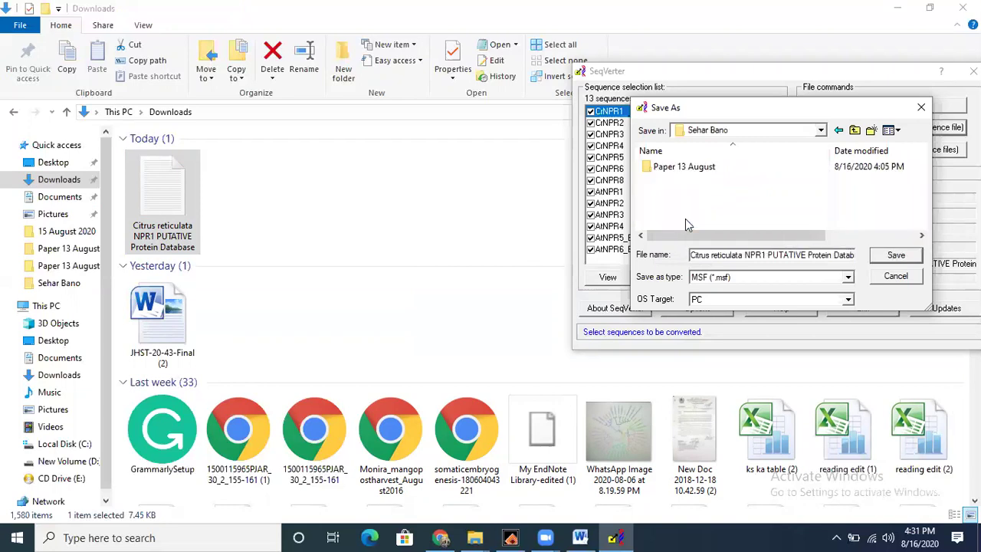
left_click(898, 256)
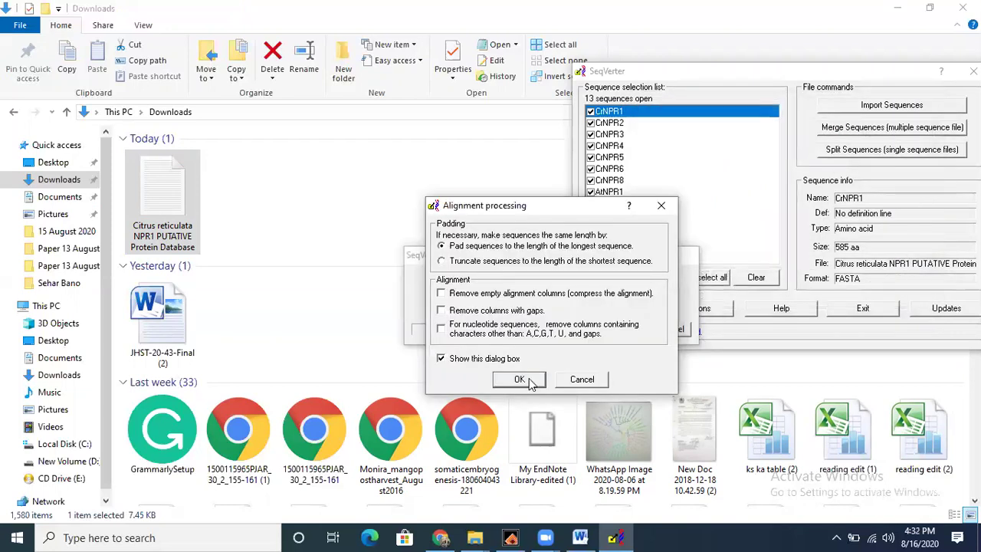
left_click(527, 380)
left_click(656, 375)
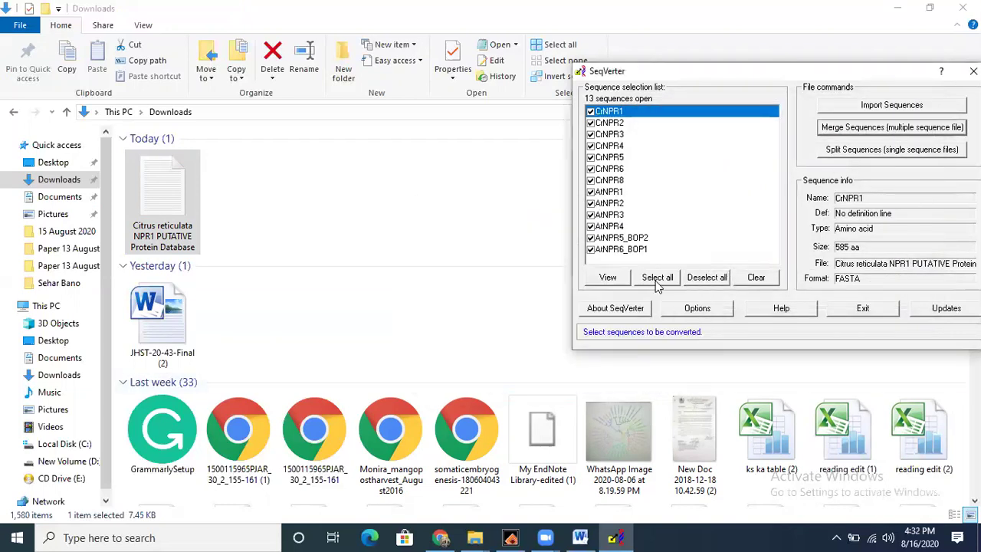
Search the computer for MegAlign, launch it and maximize its untitled alignment window.
left_click(141, 537)
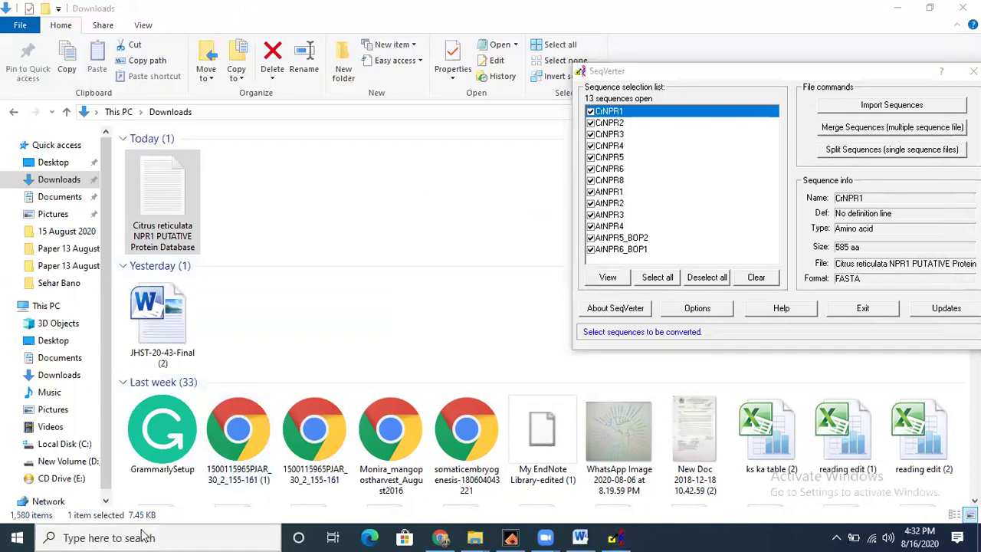
type("meg")
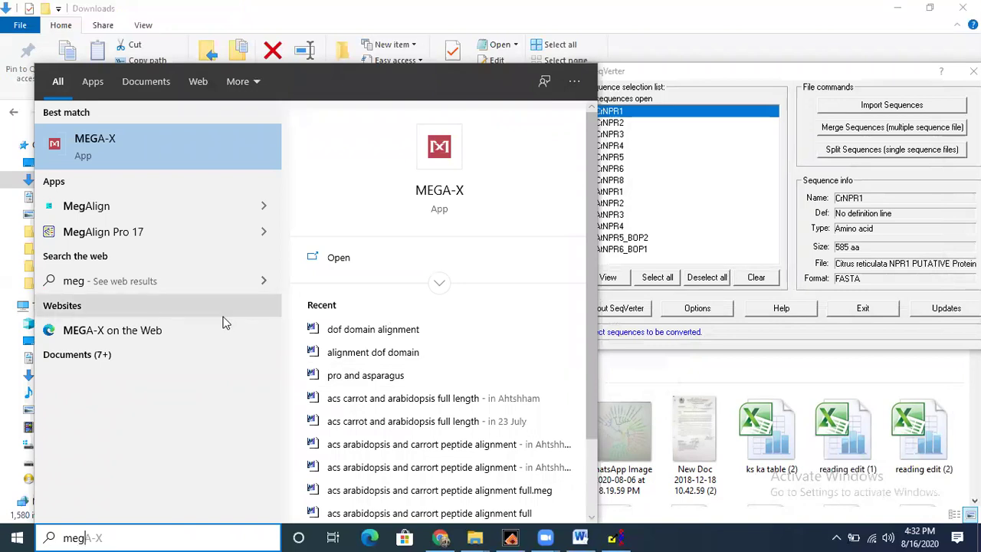
left_click(105, 213)
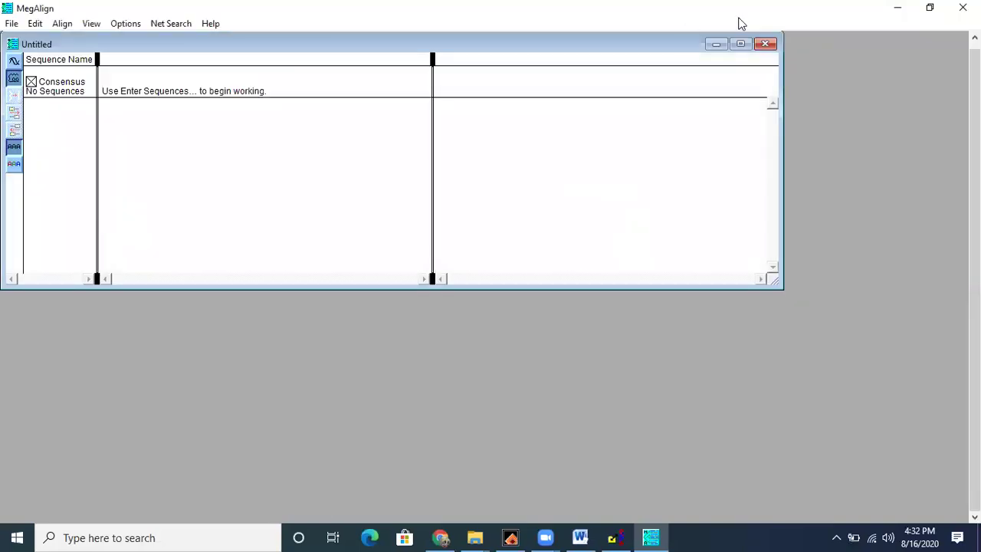
left_click(741, 43)
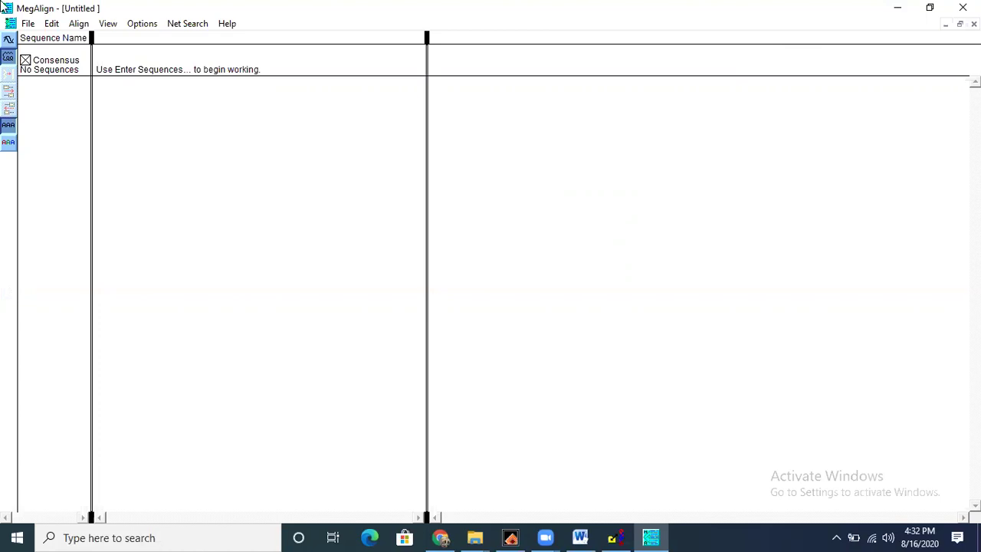
Start opening an existing MegAlign document and browse to the phd student folder within Dell PU on New Volume (D:).
left_click(28, 23)
left_click(46, 60)
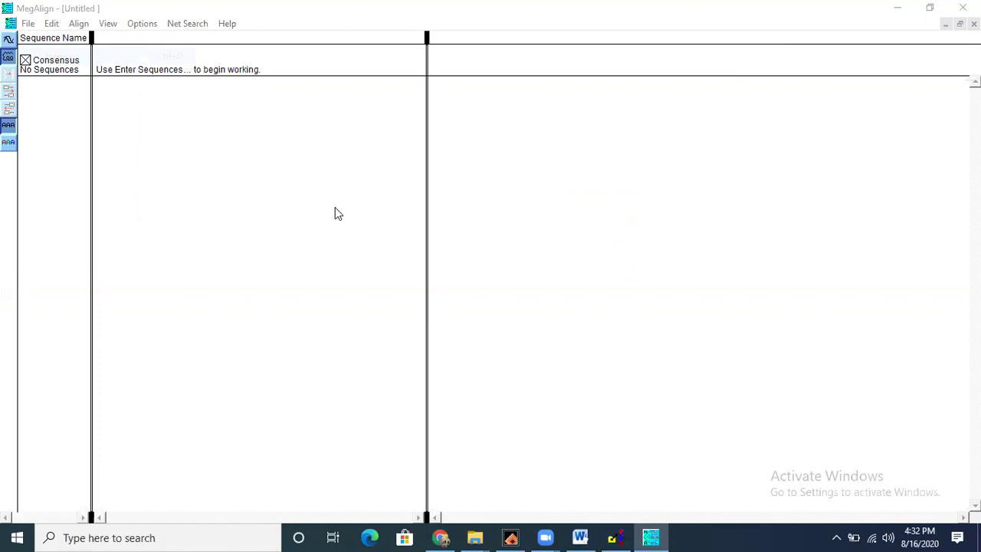
left_click(194, 65)
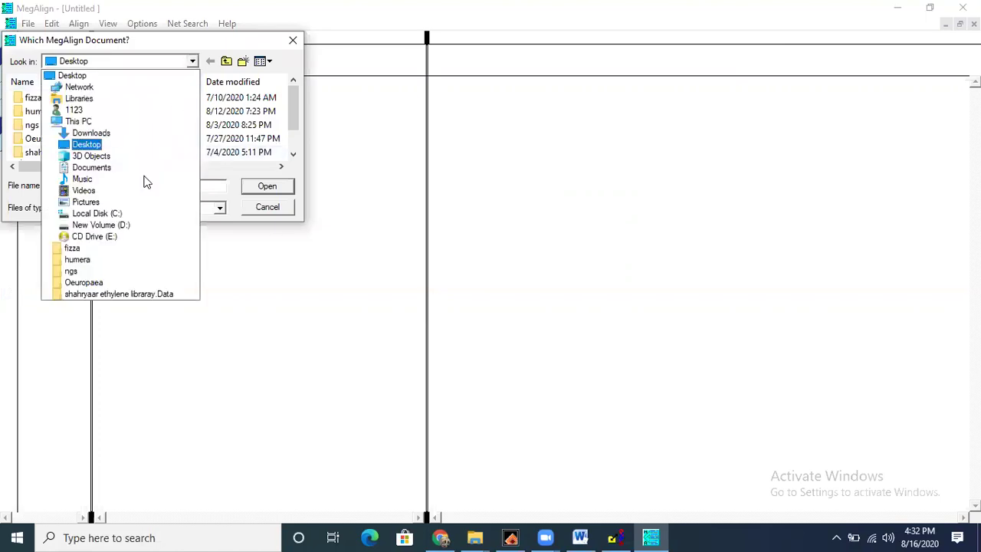
left_click(131, 224)
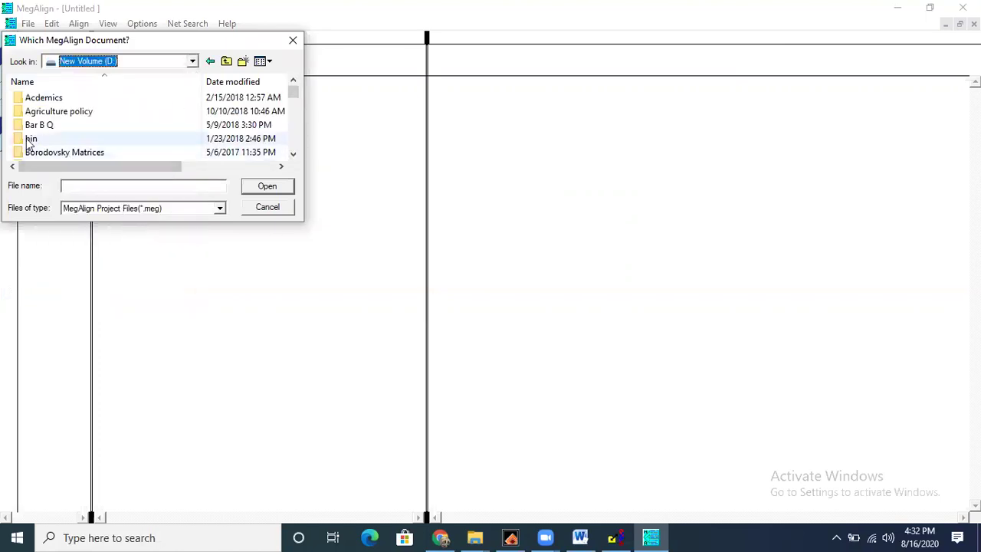
left_click(33, 139)
key("d")
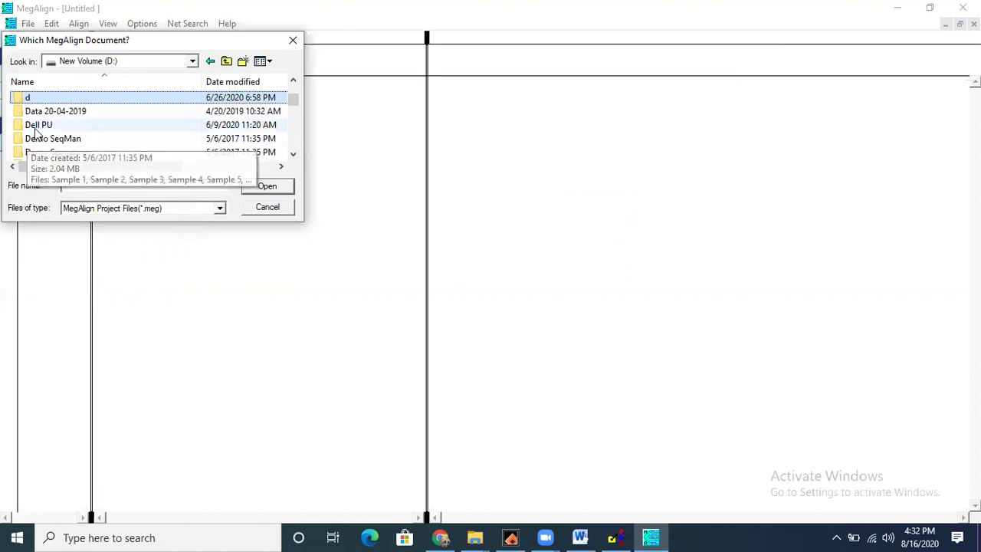
double_click(34, 128)
left_click(34, 127)
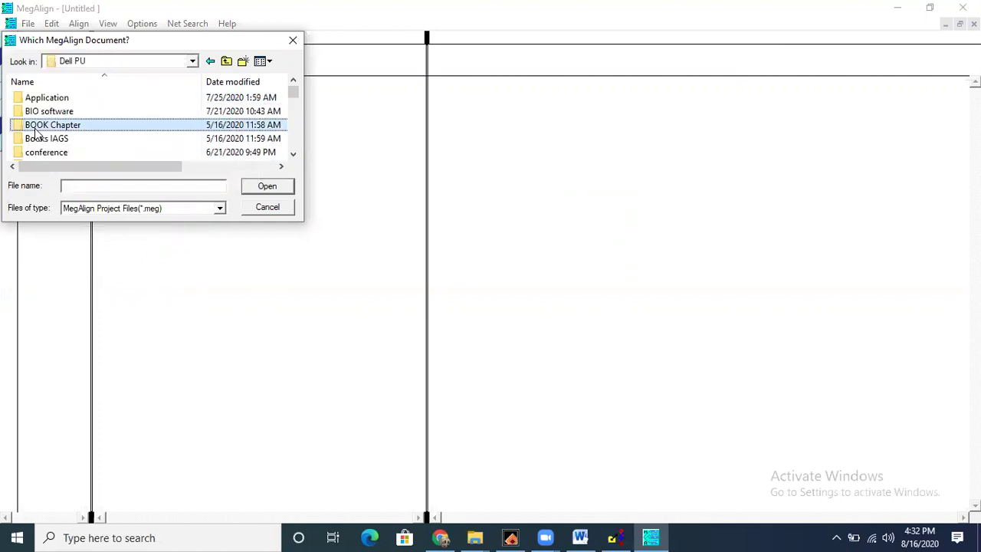
key("p")
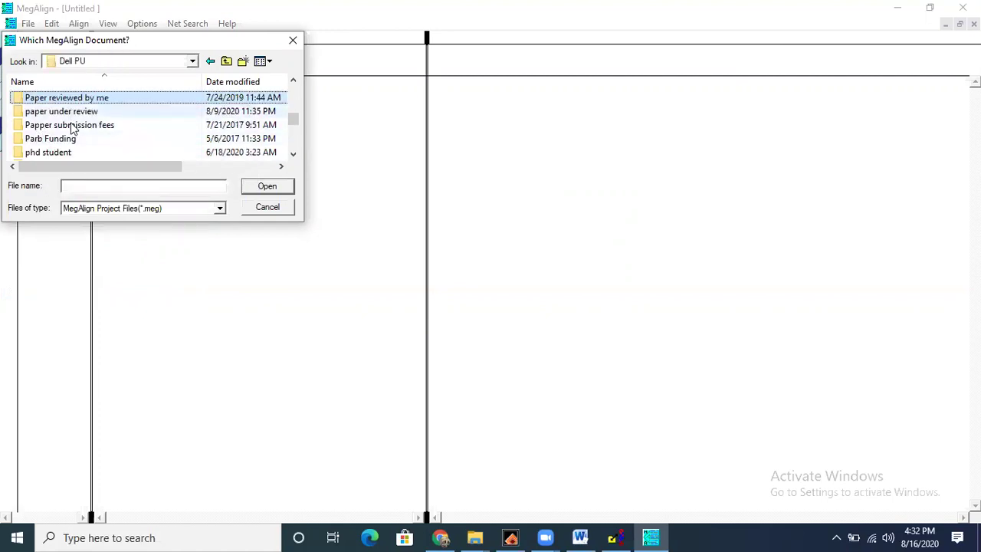
double_click(66, 152)
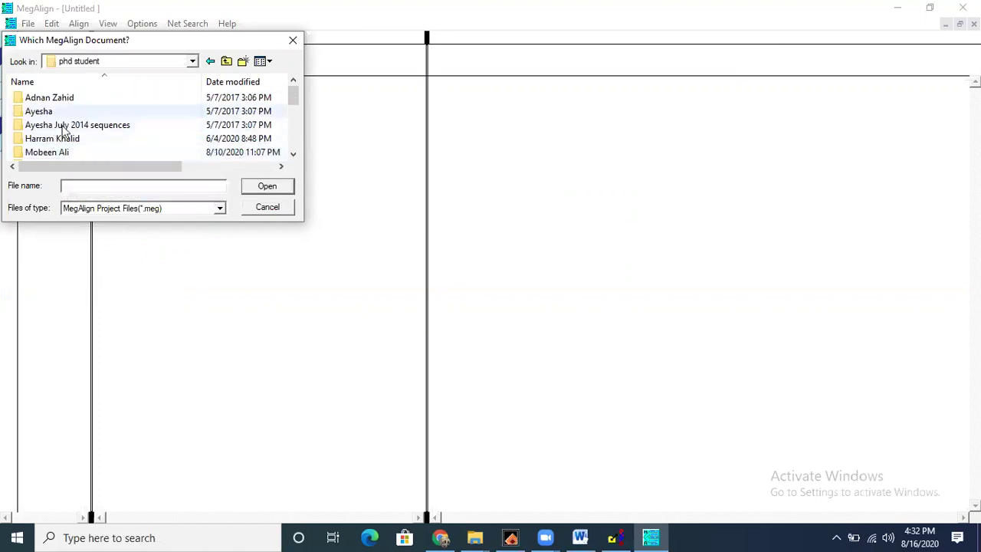
Browse to the student's nested folder that contains Paper 13 August, where the merged file was saved.
double_click(61, 151)
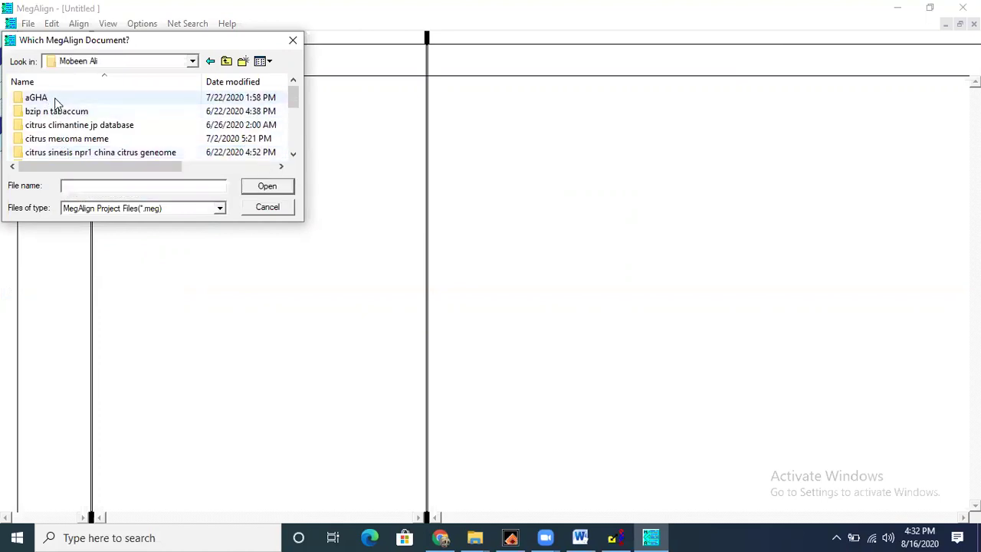
left_click(55, 102)
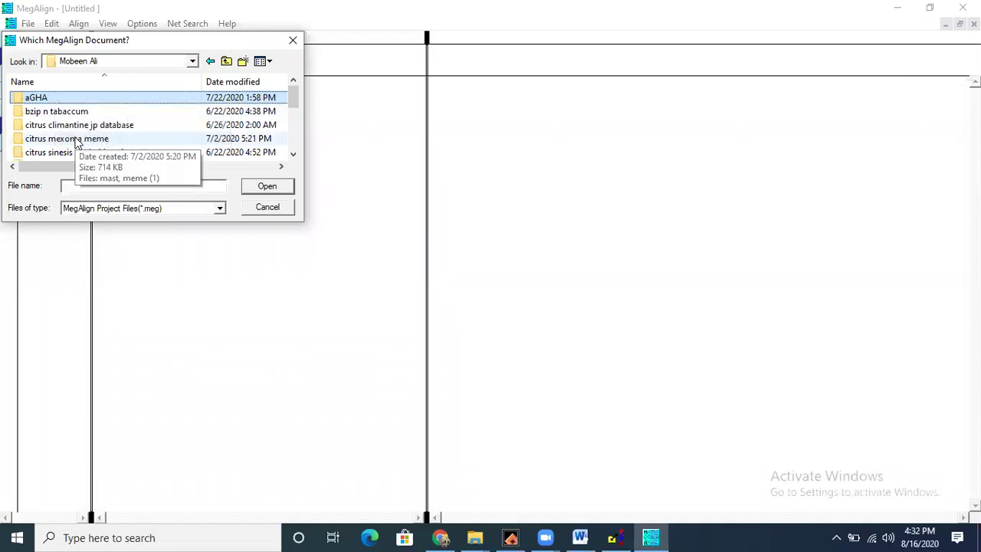
key("s")
key("s")
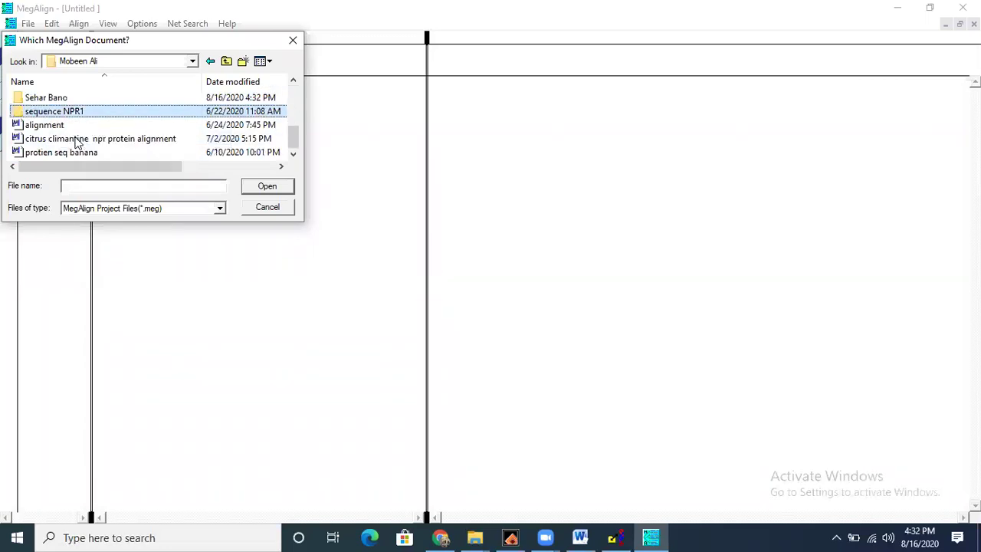
double_click(66, 98)
left_click(65, 98)
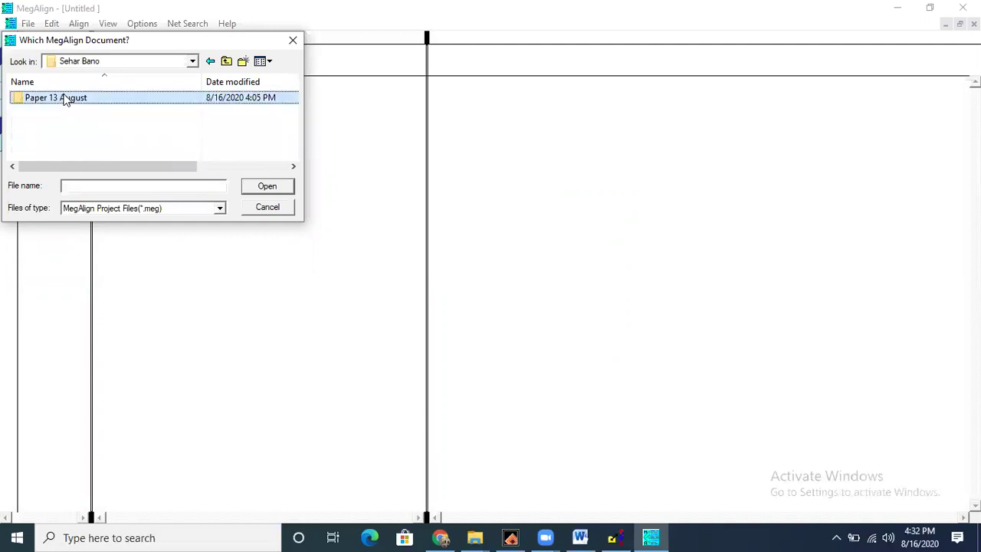
double_click(65, 98)
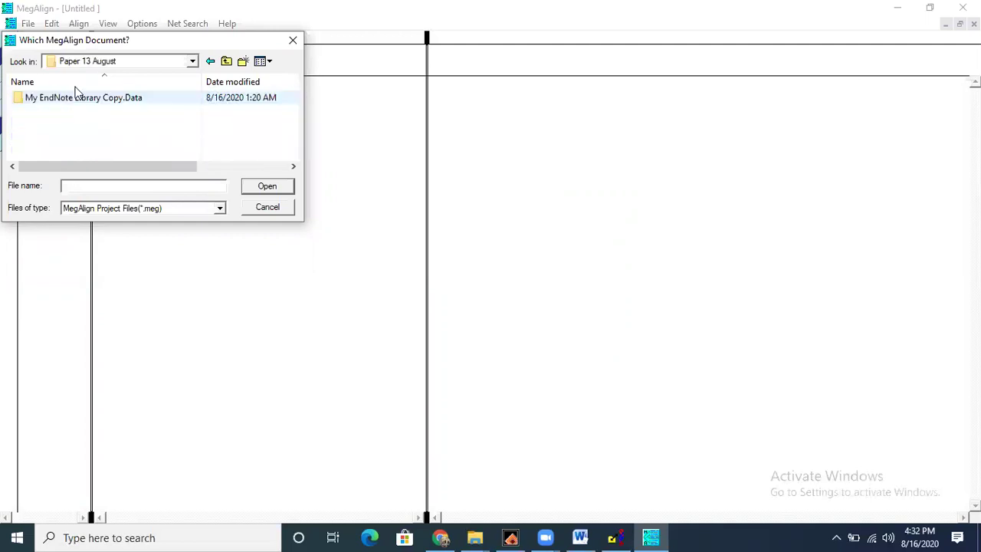
left_click(226, 60)
Filter the file types to GCG Pileup Files (*.msf) and open the Citrus reticulata NPR1 PUTATIVE Protein Database file.
left_click(220, 207)
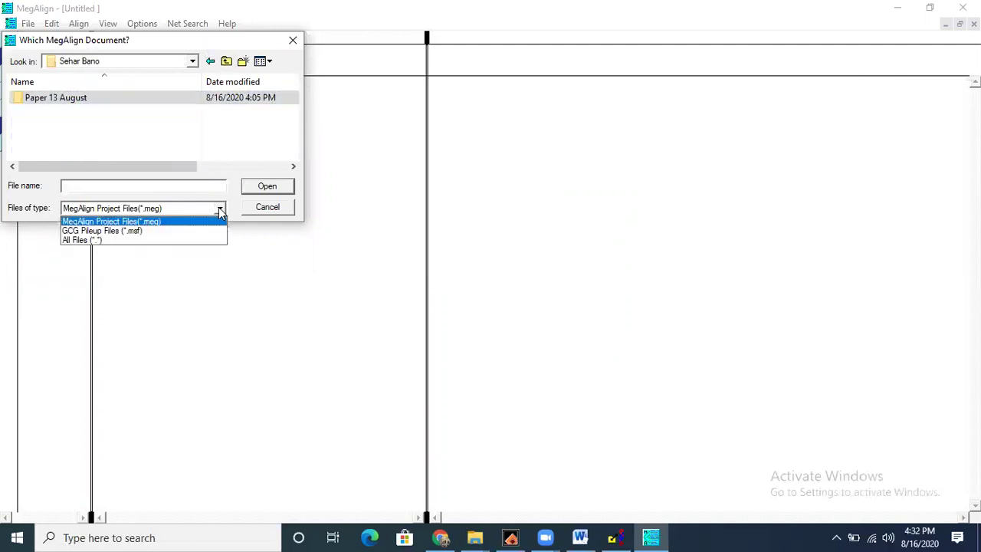
left_click(145, 228)
left_click(77, 111)
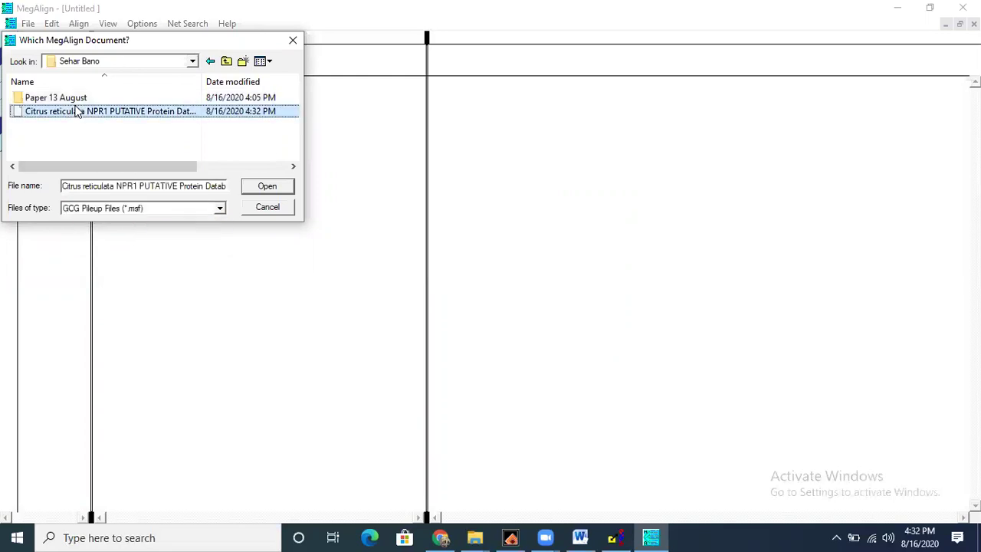
left_click(256, 187)
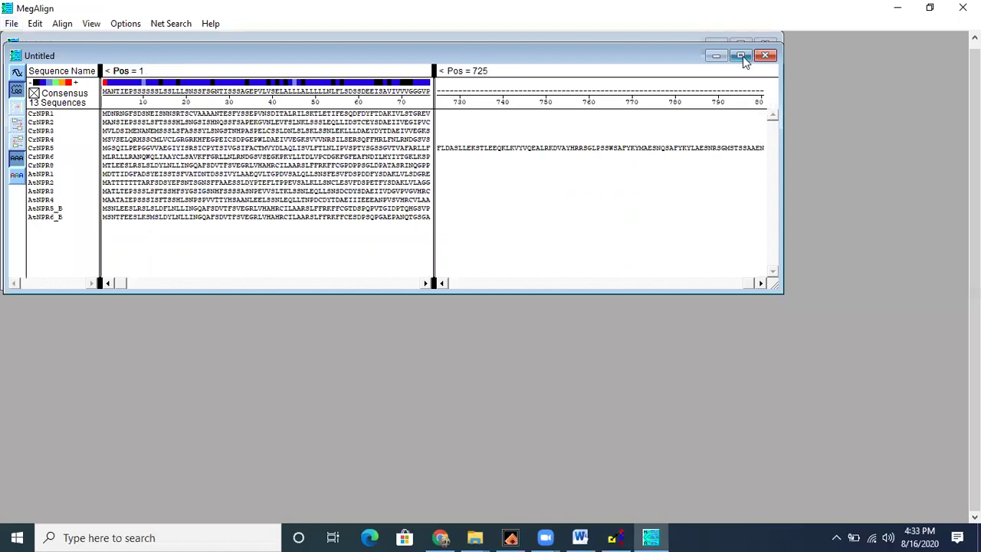
Maximize the loaded sequence window and align all sequences by the ClustalW method.
left_click(741, 56)
left_click(80, 23)
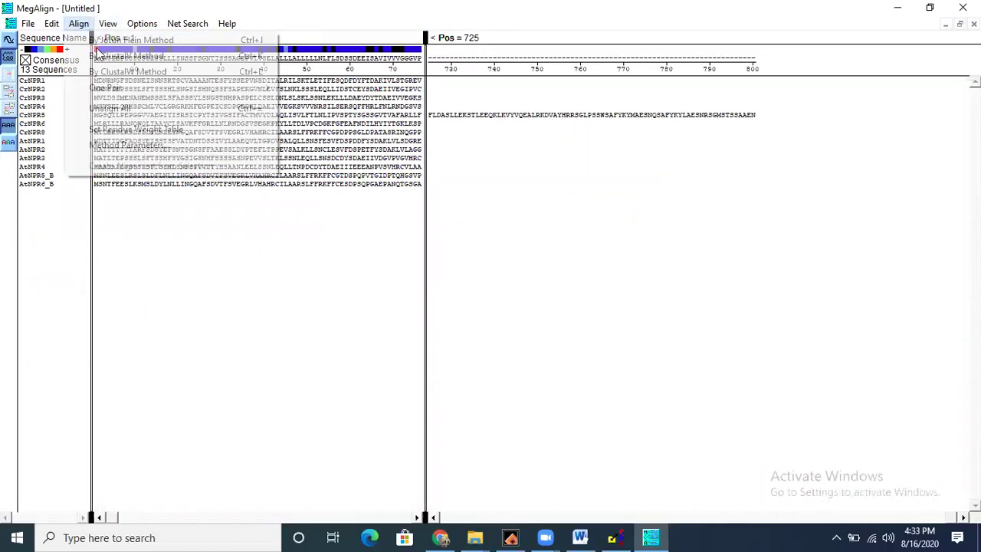
left_click(120, 72)
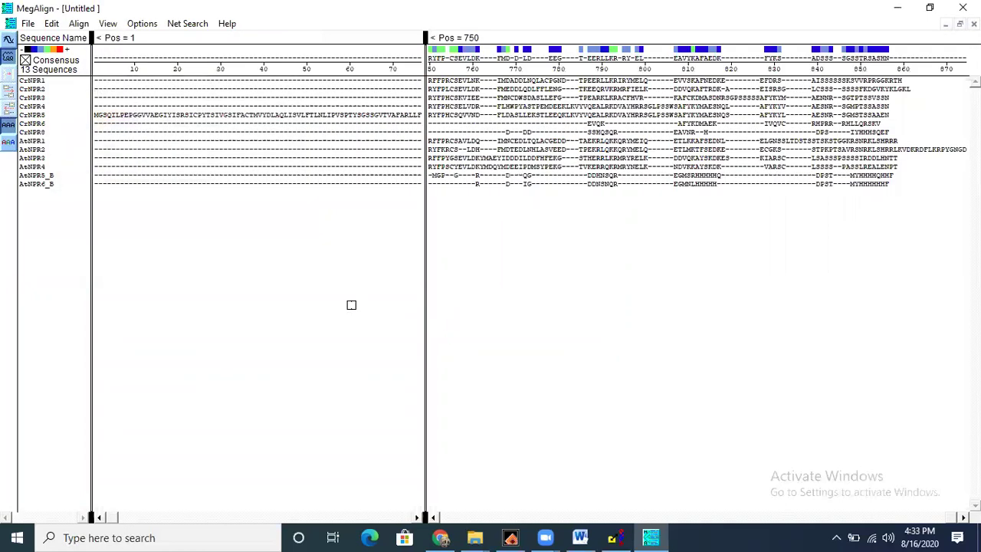
Show the sequence distances of the ClustalW alignment and maximize the pair distances window.
left_click(107, 24)
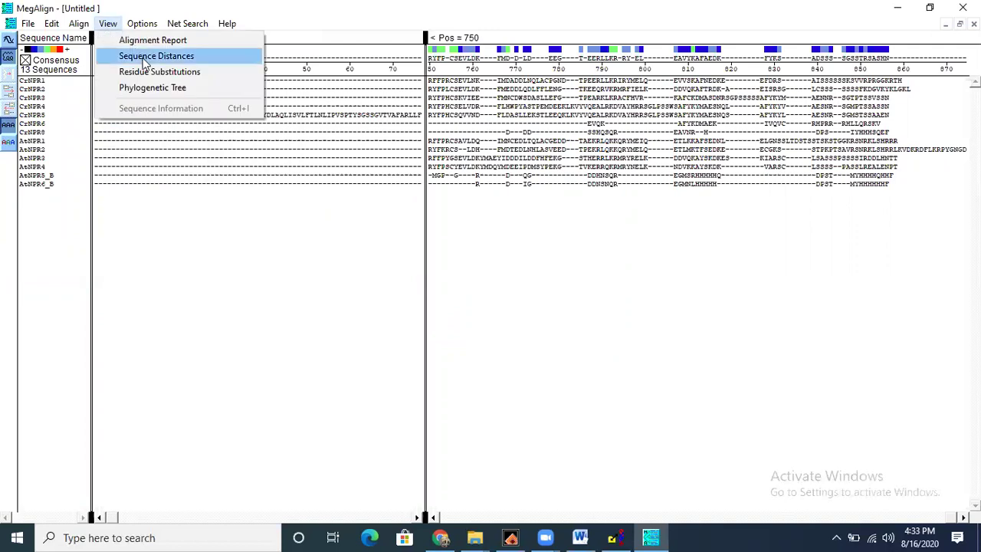
left_click(138, 57)
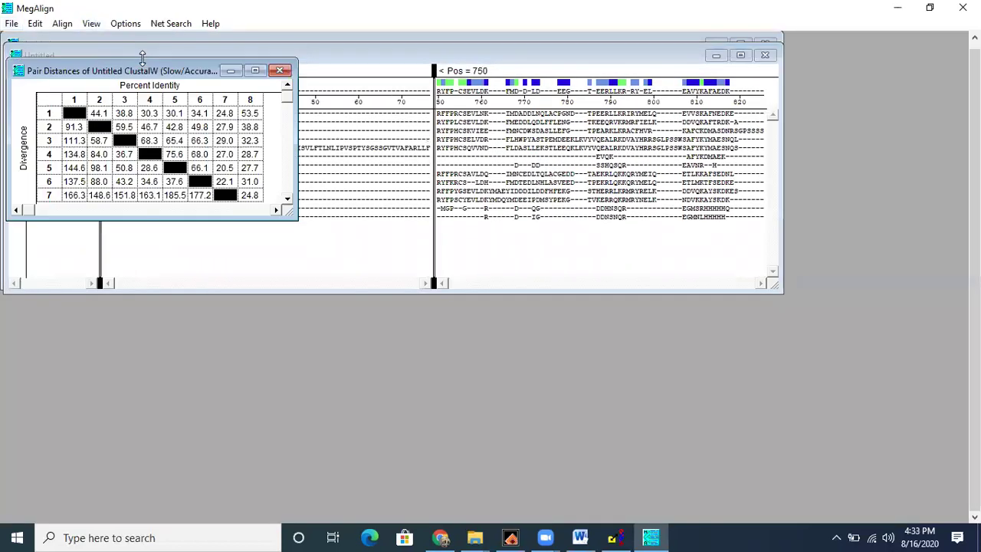
left_click(255, 70)
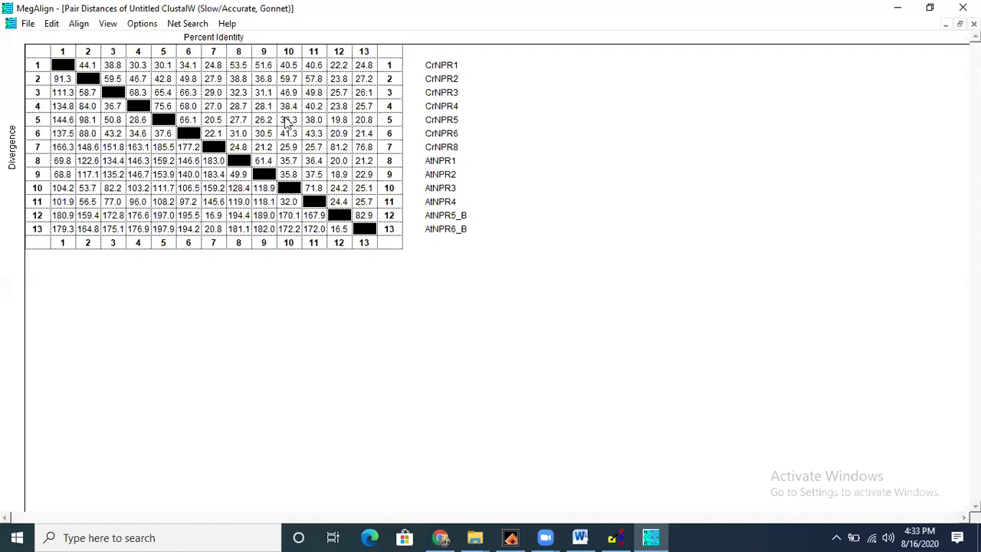
Examine percent identity for individual sequence pairs, including CrNPR3 with AtNPR2, AtNPR5_B with AtNPR6_B, and CrNPR3 with CrNPR5.
left_click(263, 93)
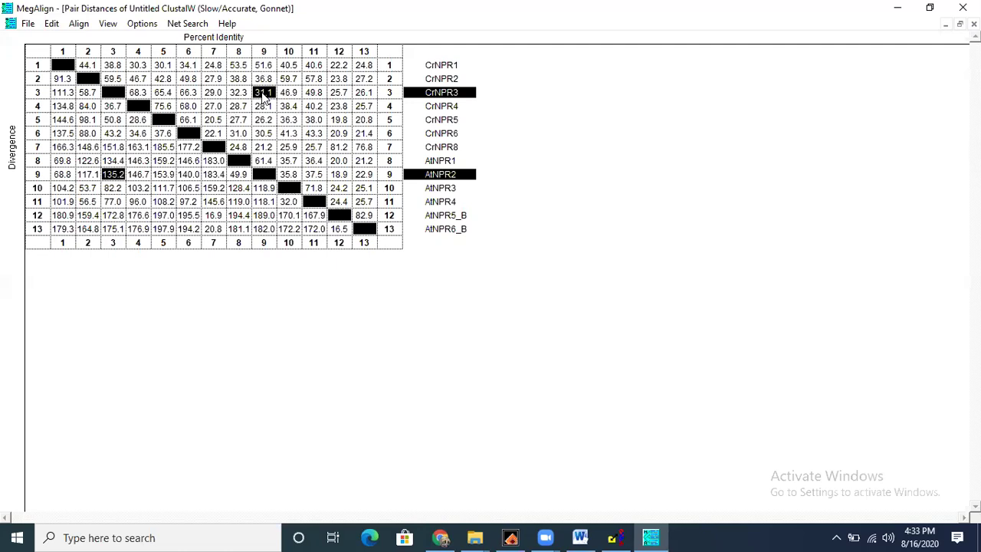
left_click(262, 96)
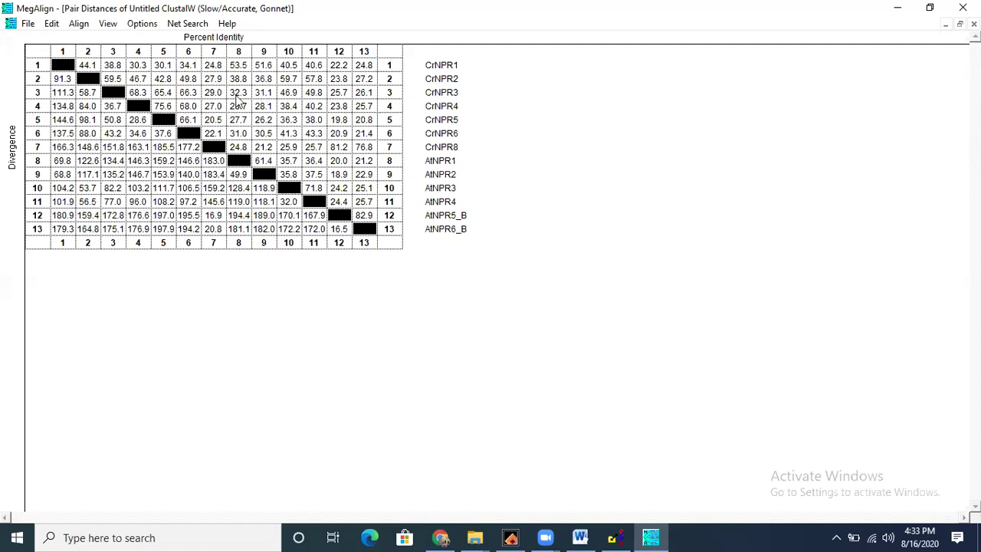
left_click(89, 67)
left_click(366, 217)
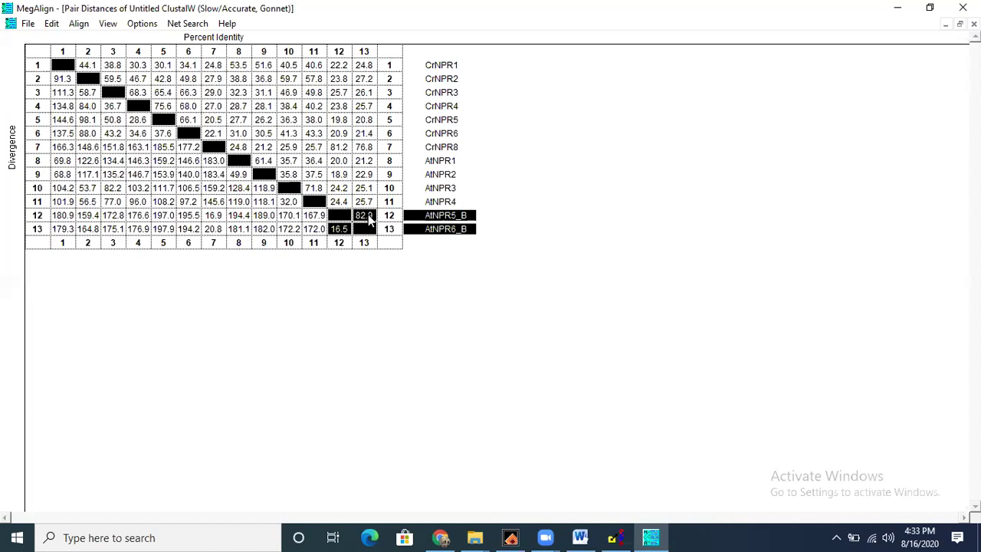
left_click(163, 93)
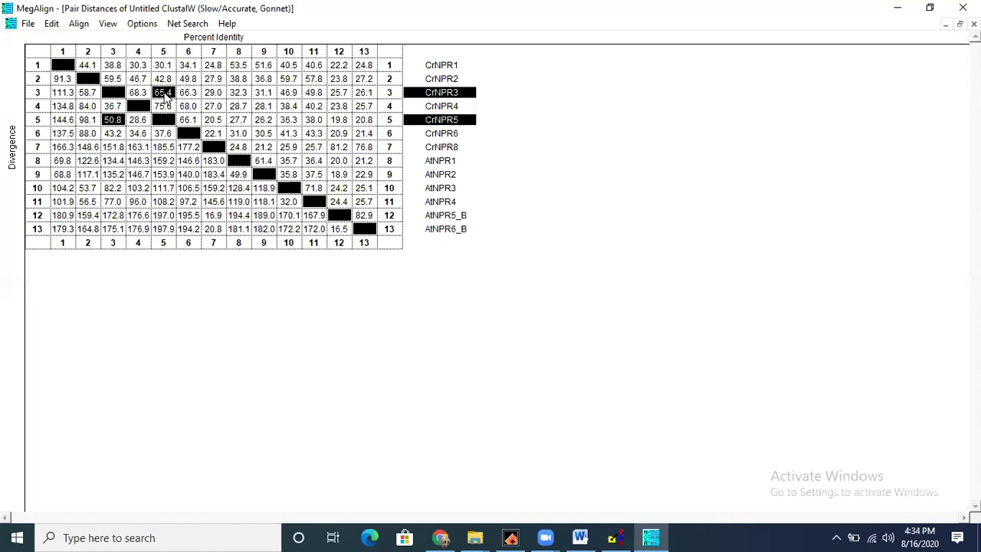
left_click(165, 95)
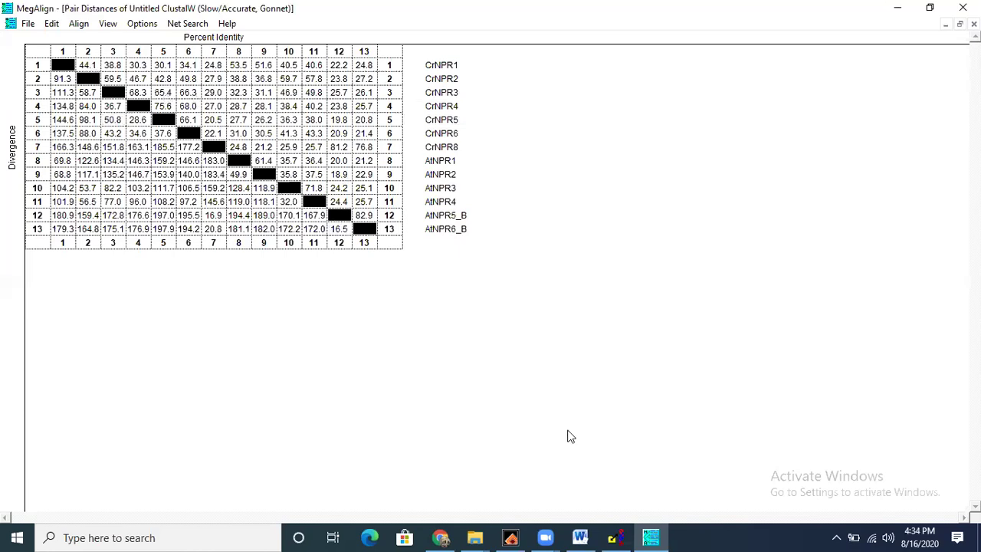
Switch to the Word write-up, look at the tree and gene structure figures on its last page, and return to MegAlign.
left_click(580, 537)
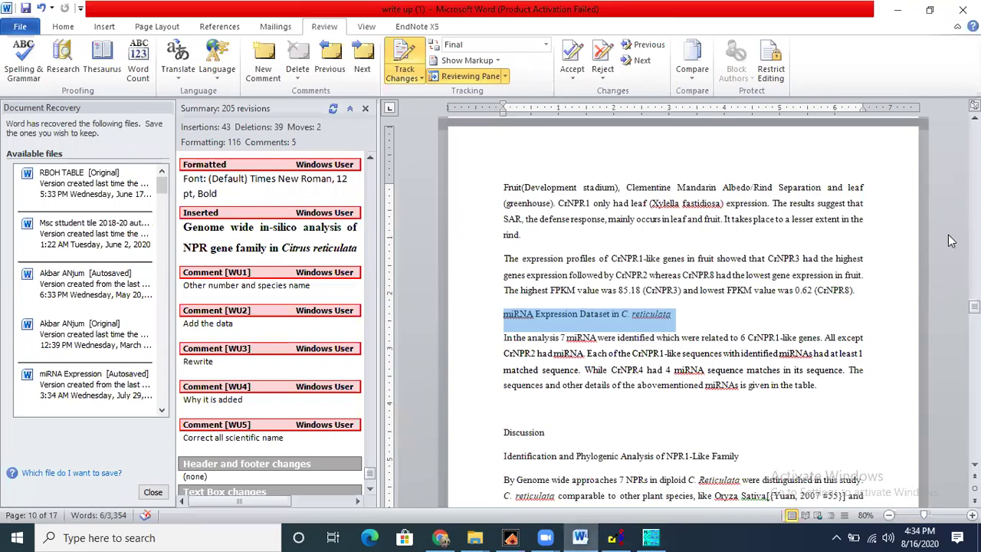
left_click_drag(974, 307, 974, 452)
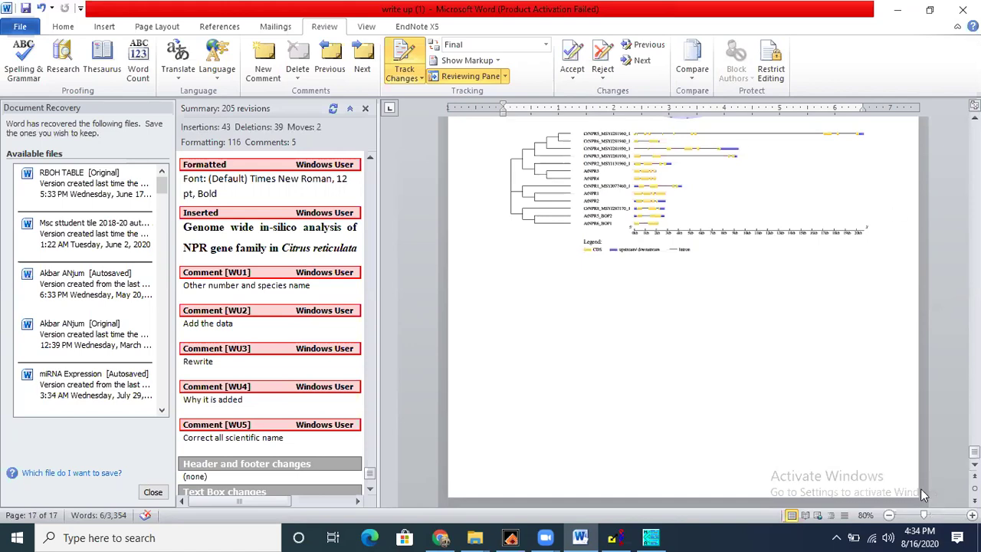
scroll(924, 494, "up", 2, "ctrl")
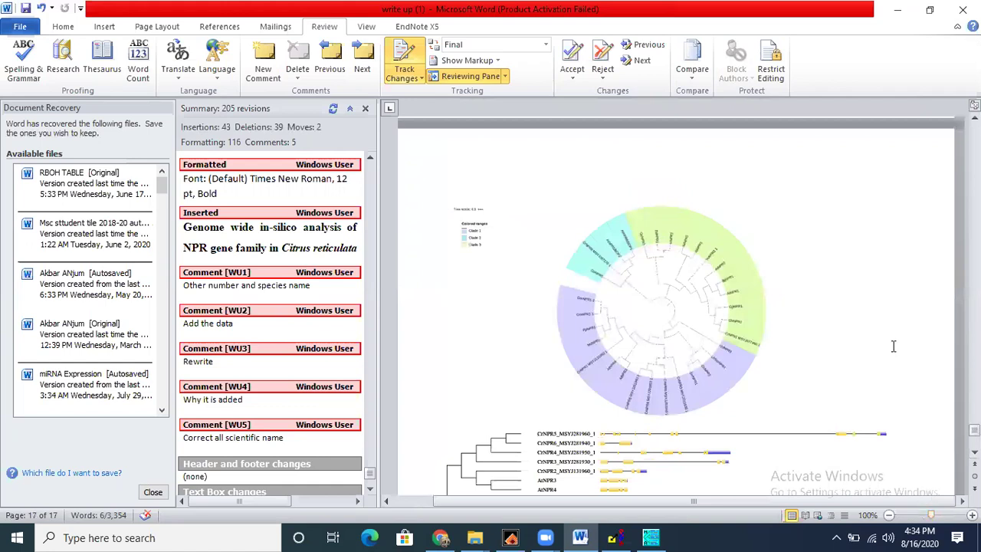
left_click(895, 12)
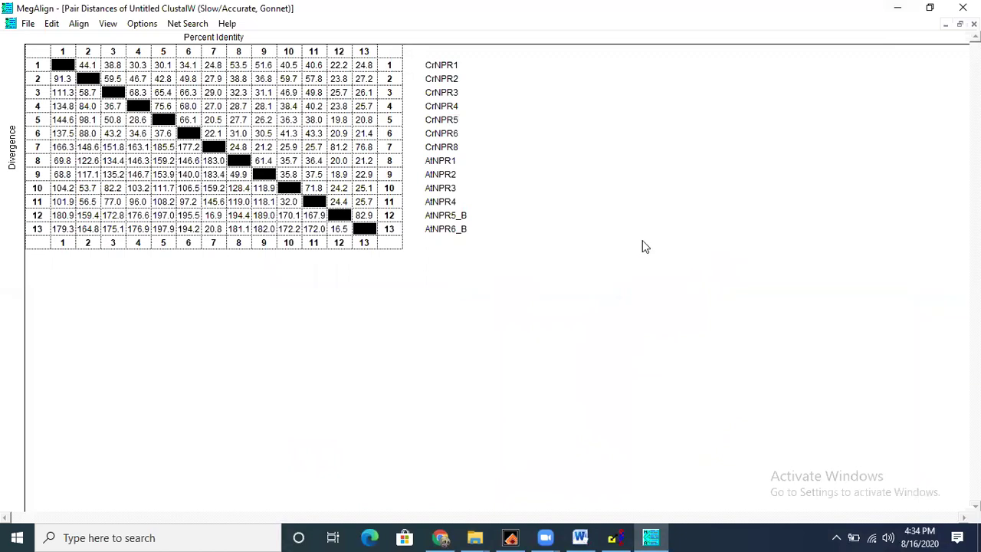
Copy the pair distances table of the 13 NPR sequences from MegAlign.
left_click(188, 93)
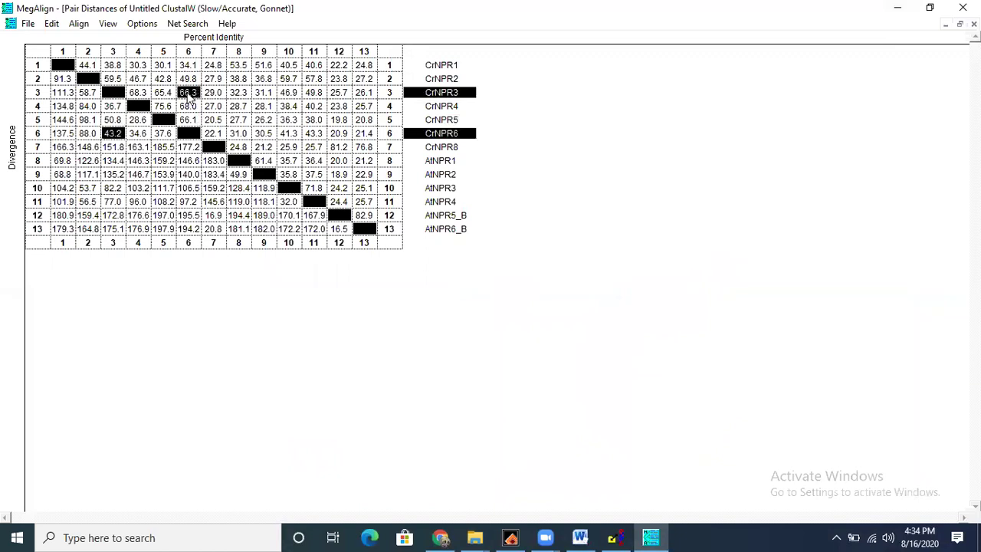
right_click(194, 109)
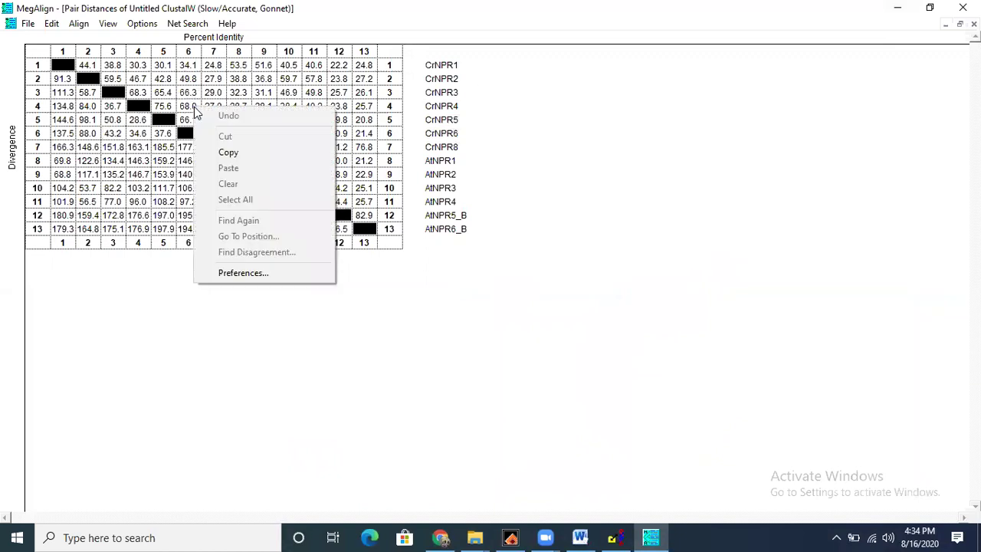
left_click(178, 107)
left_click(209, 93)
right_click(208, 93)
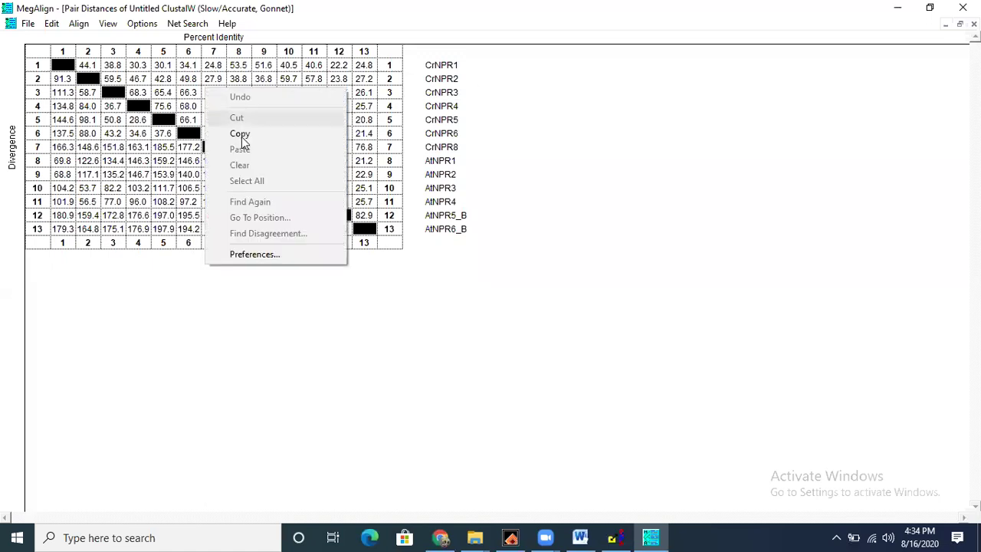
left_click(241, 137)
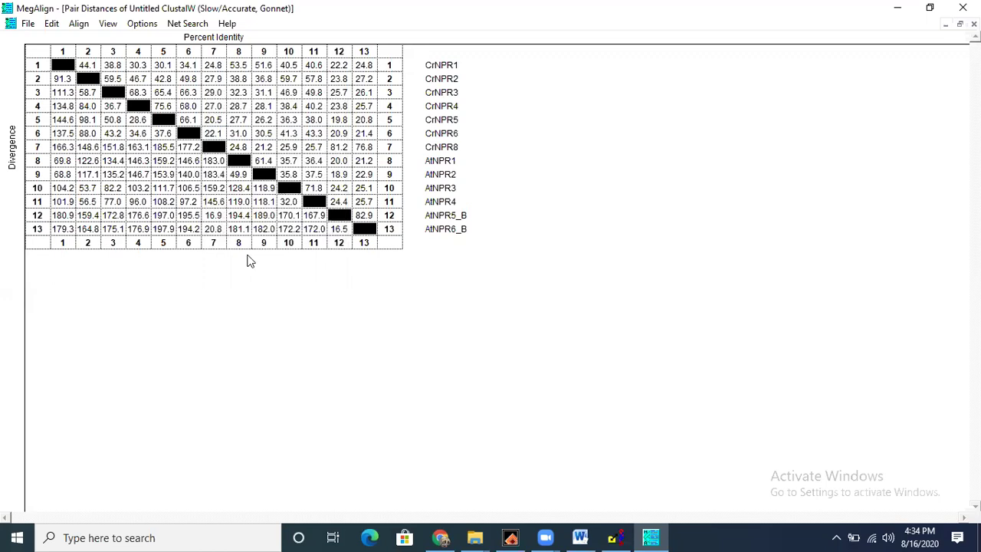
Switch to File Explorer and open the student's folder from the quick access list.
left_click(912, 9)
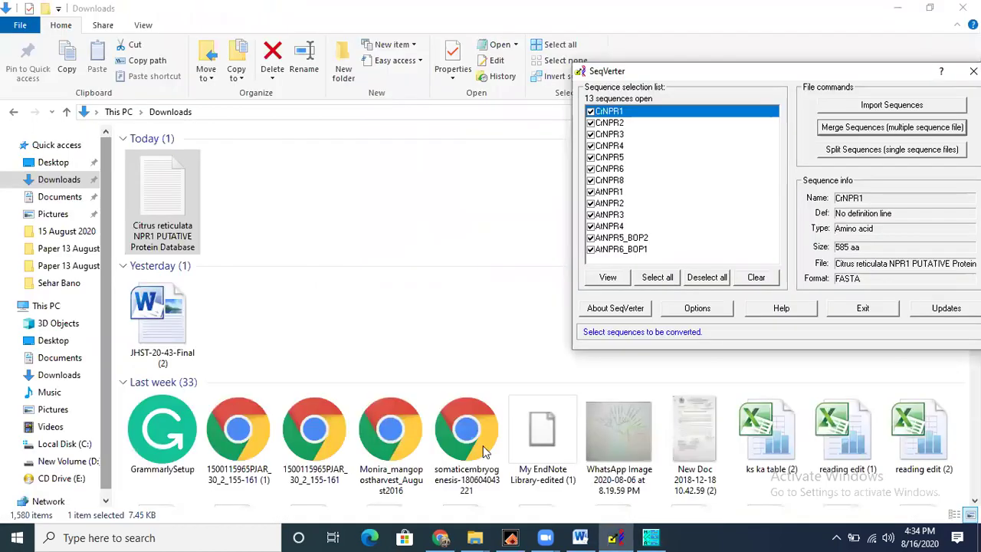
left_click(476, 537)
left_click(418, 499)
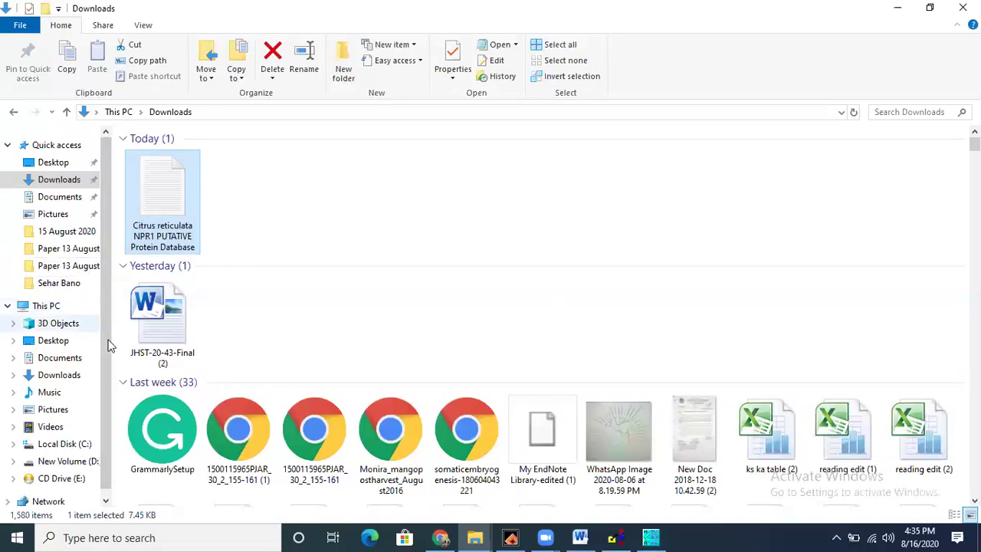
left_click(69, 283)
Create an Excel worksheet named Protein sequence homology NPR in this folder and paste the copied distances table into it at A1.
right_click(204, 318)
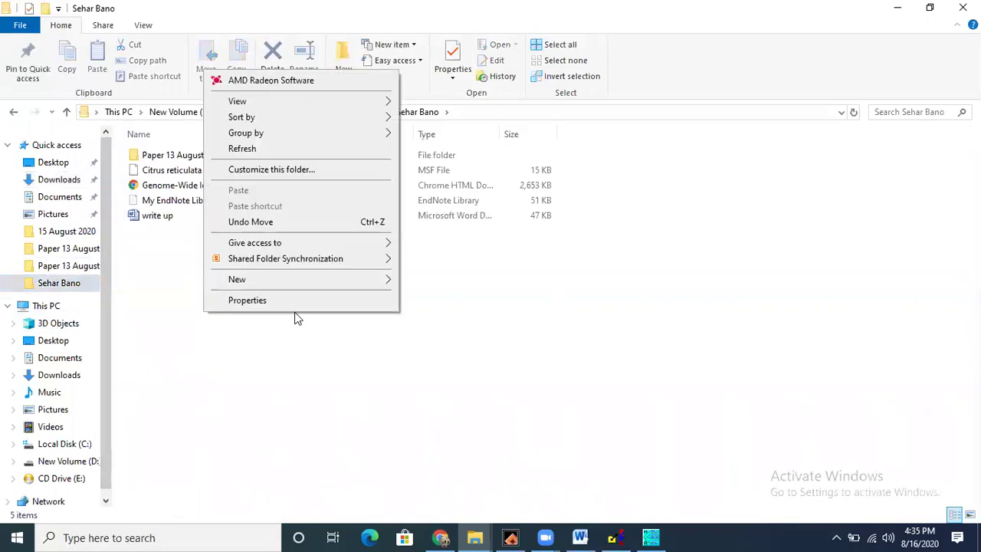
mouse_move(318, 279)
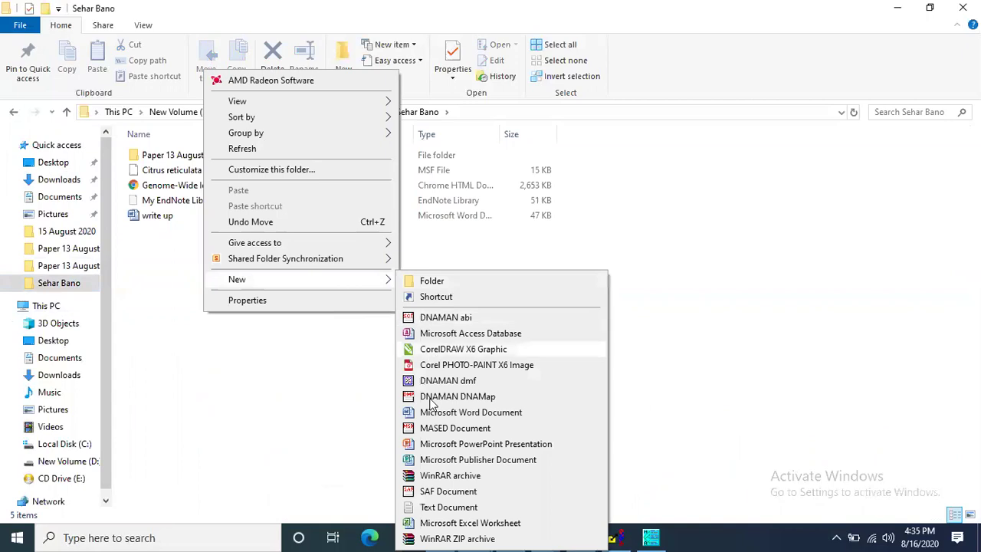
left_click(459, 523)
mouse_move(457, 530)
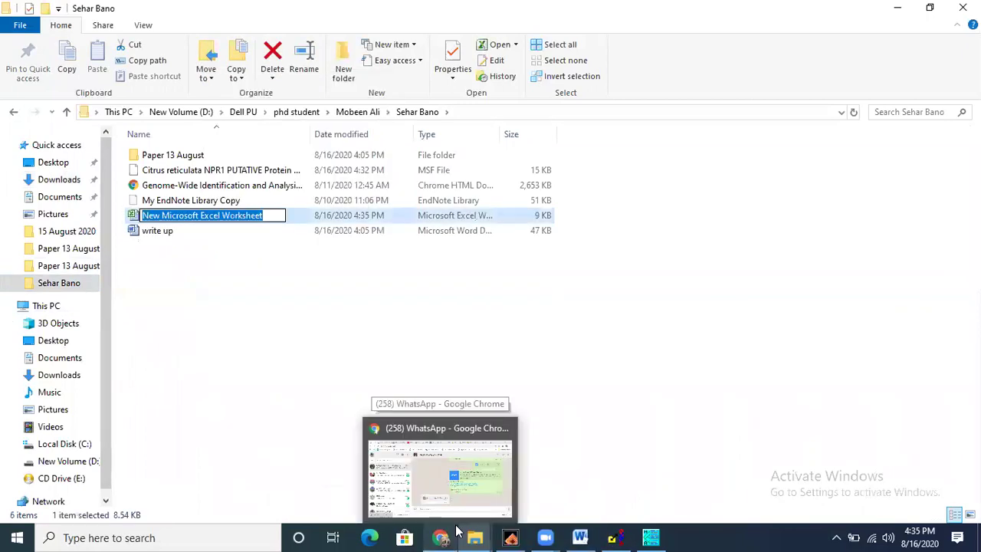
type("Pr")
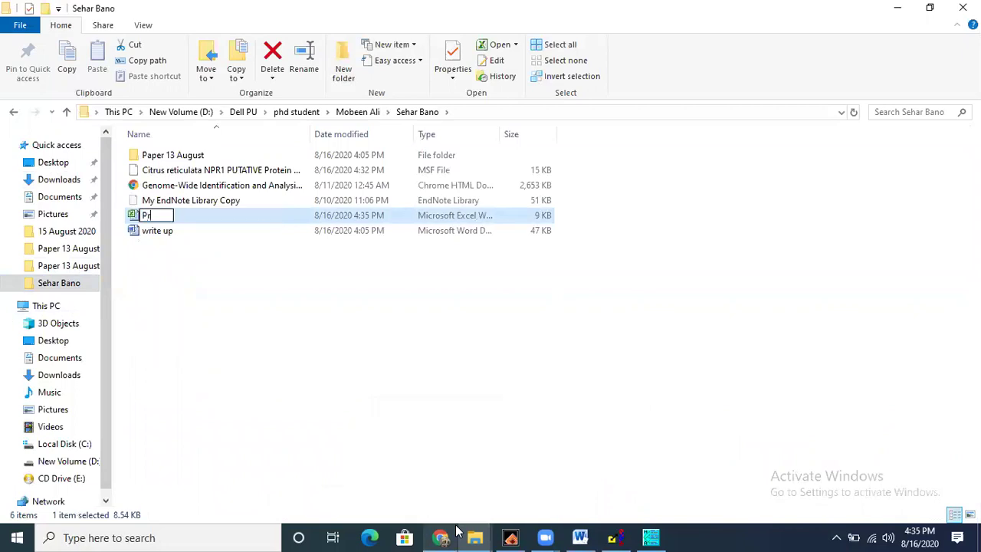
type("otein sequenc")
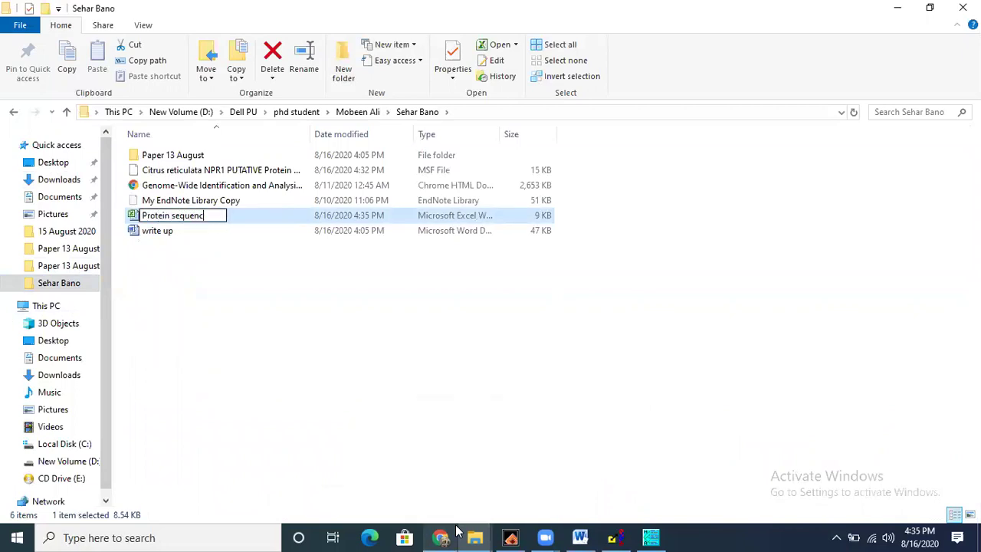
type("e homolo")
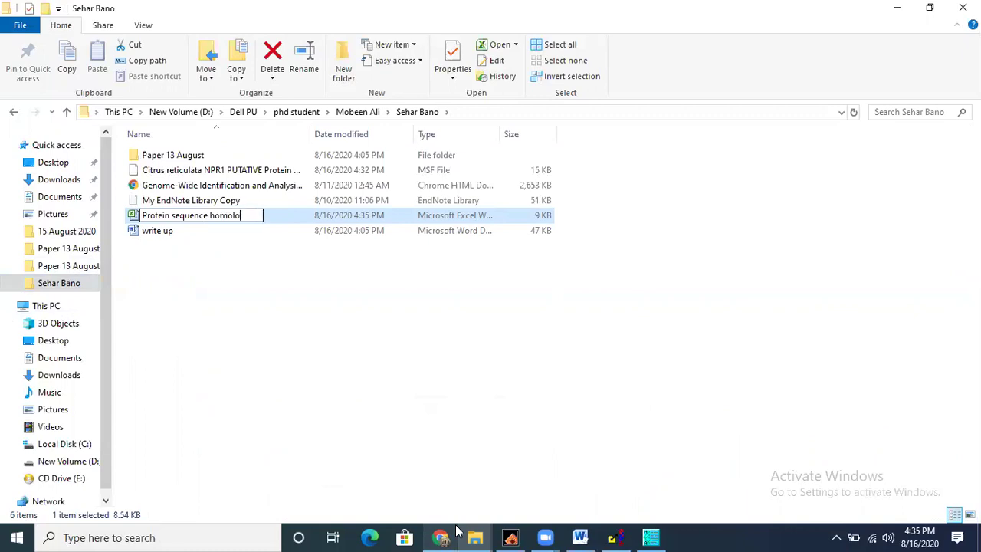
type("gy NPR")
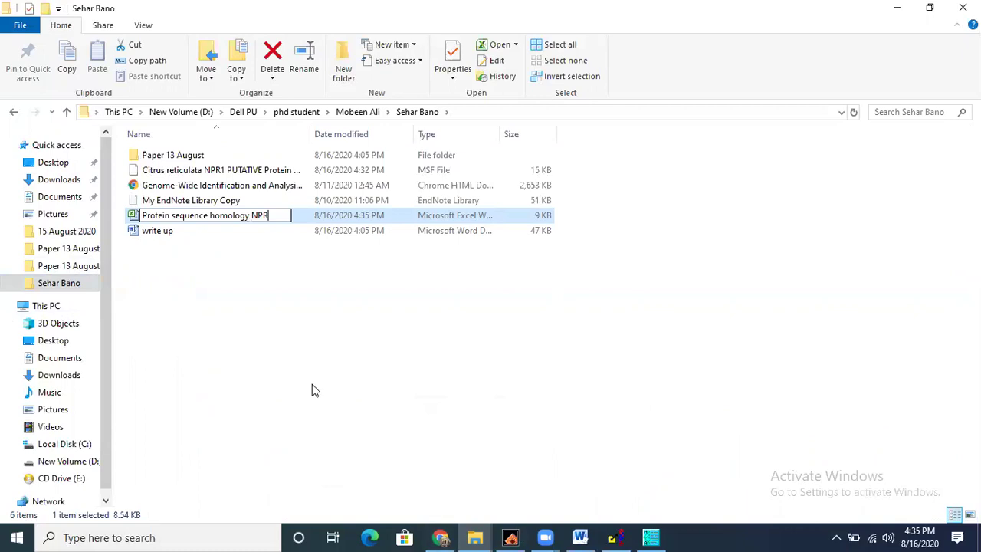
key("Return")
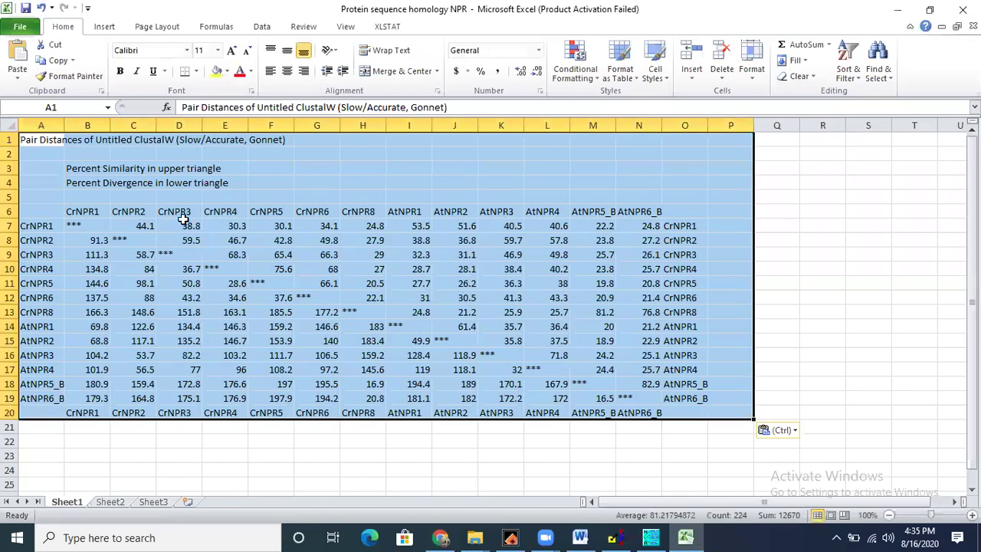
Clear the sequence labels down the first column of the pasted table, A7:A20.
left_click(334, 255)
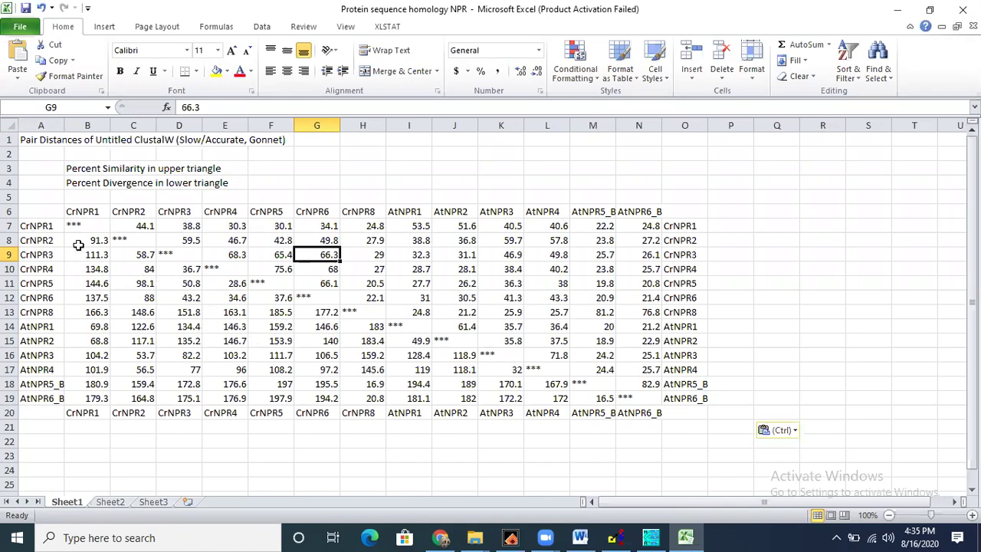
left_click_drag(33, 225, 63, 400)
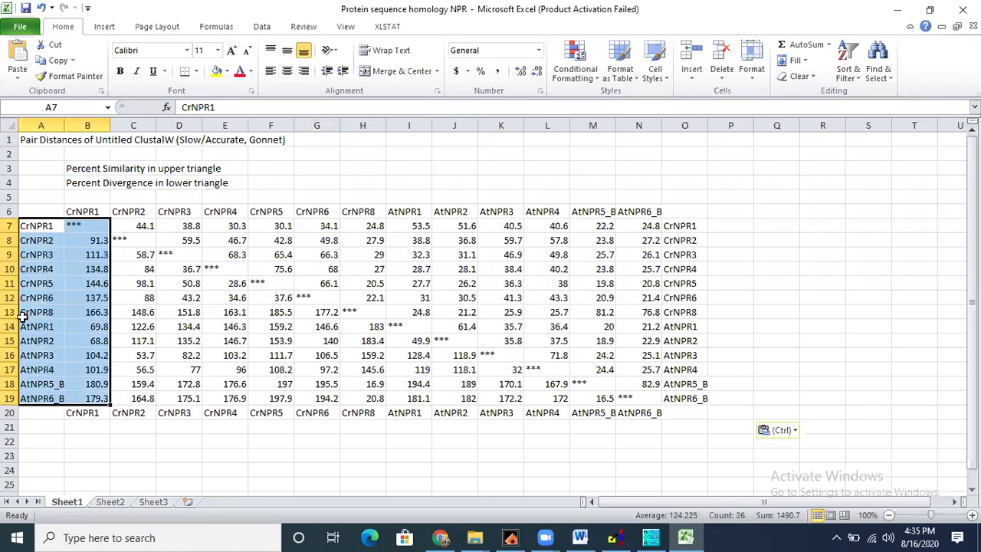
left_click(34, 266)
left_click_drag(35, 227, 38, 399)
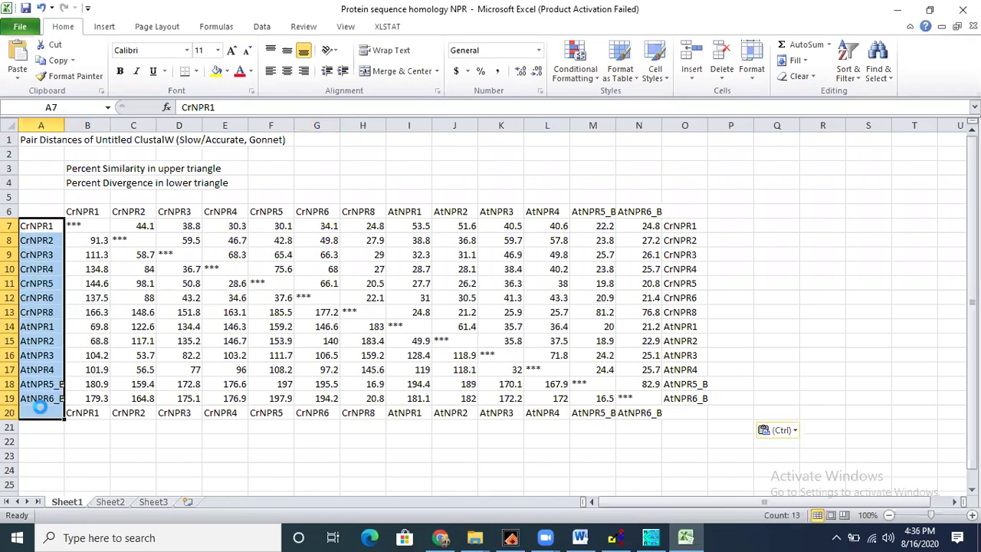
key("Delete")
Clear the diagonal mark, divergence values and bottom label of the CrNPR1 column, B7:B20.
left_click_drag(92, 240, 94, 414)
left_click(635, 404)
key("Delete")
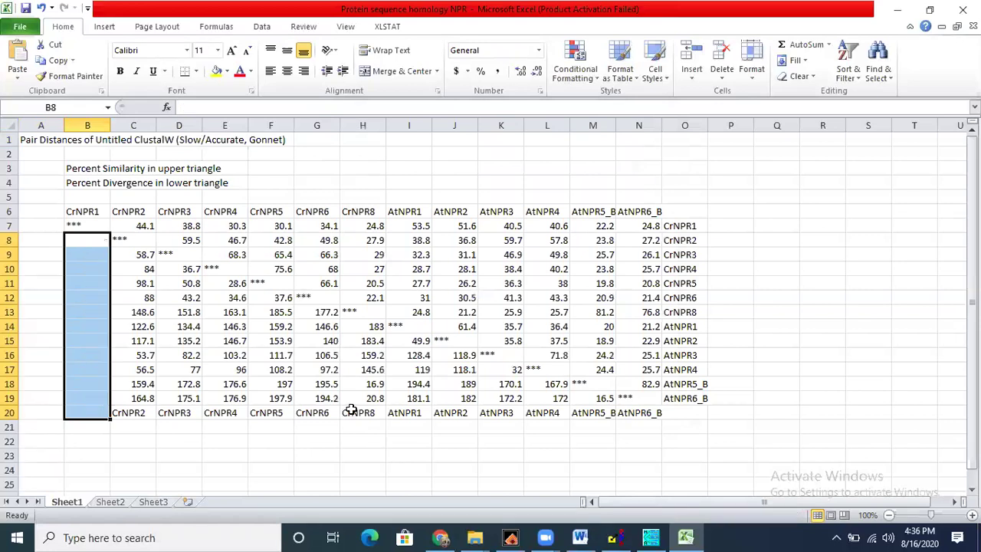
left_click_drag(90, 222, 100, 413)
key("Delete")
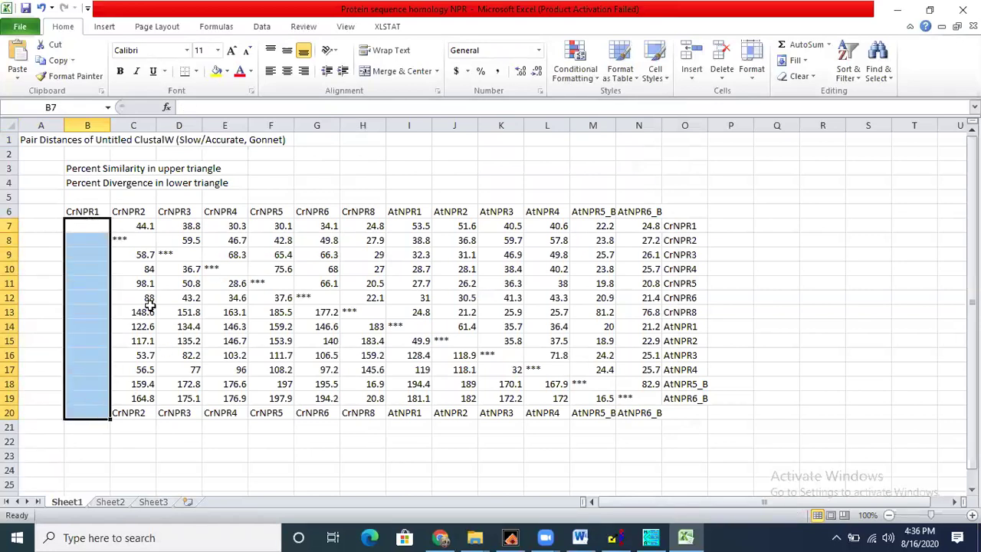
Clear the diagonal marks, divergence values and bottom labels of the CrNPR2, CrNPR3 and CrNPR4 columns, C8:C20, D9:D20 and E10:E20.
left_click_drag(131, 239, 132, 371)
left_click_drag(133, 410, 132, 412)
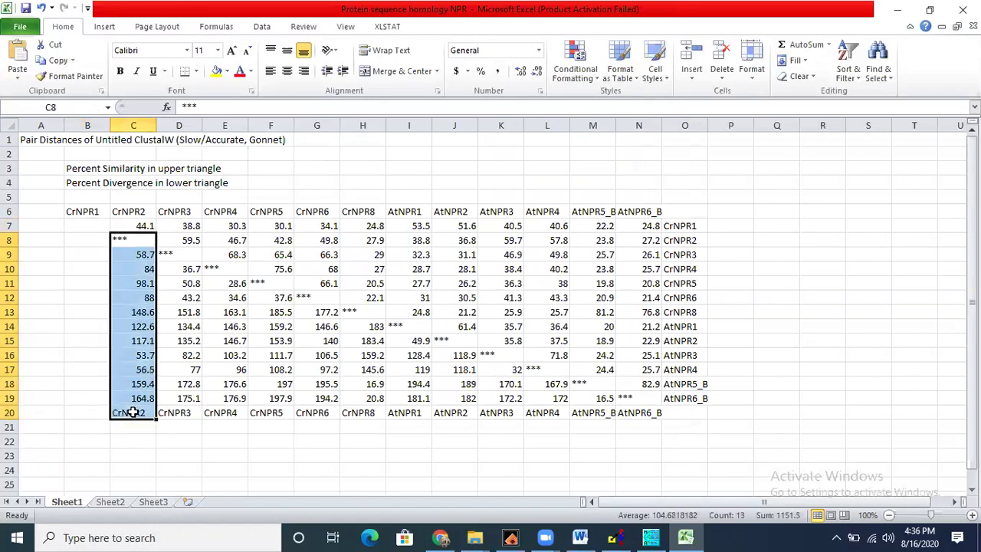
key("Delete")
left_click_drag(177, 254, 186, 411)
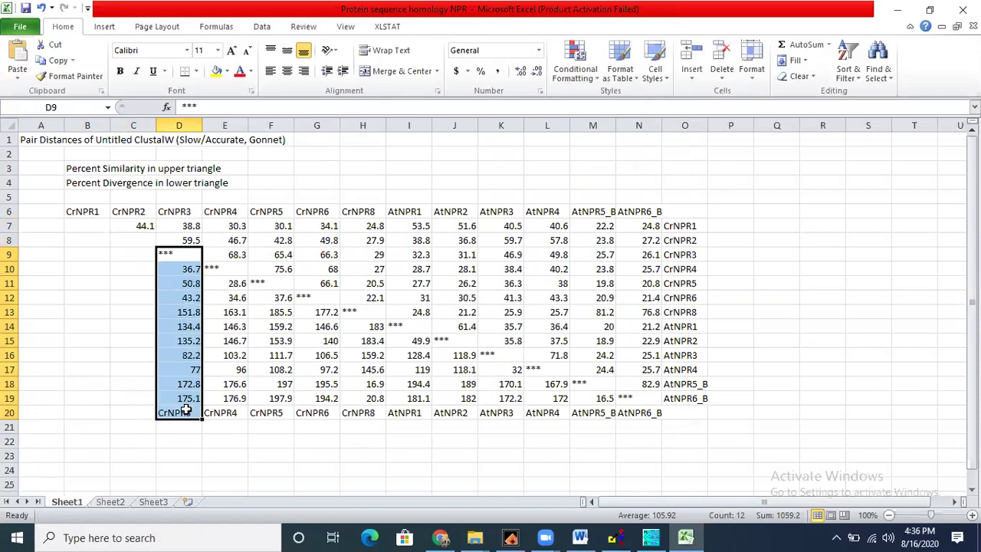
key("Delete")
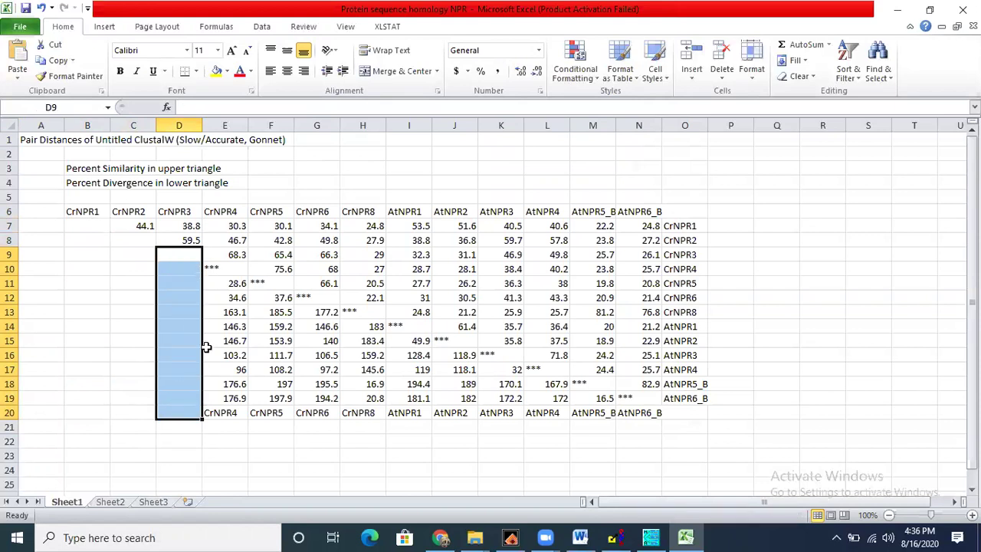
left_click_drag(213, 268, 223, 413)
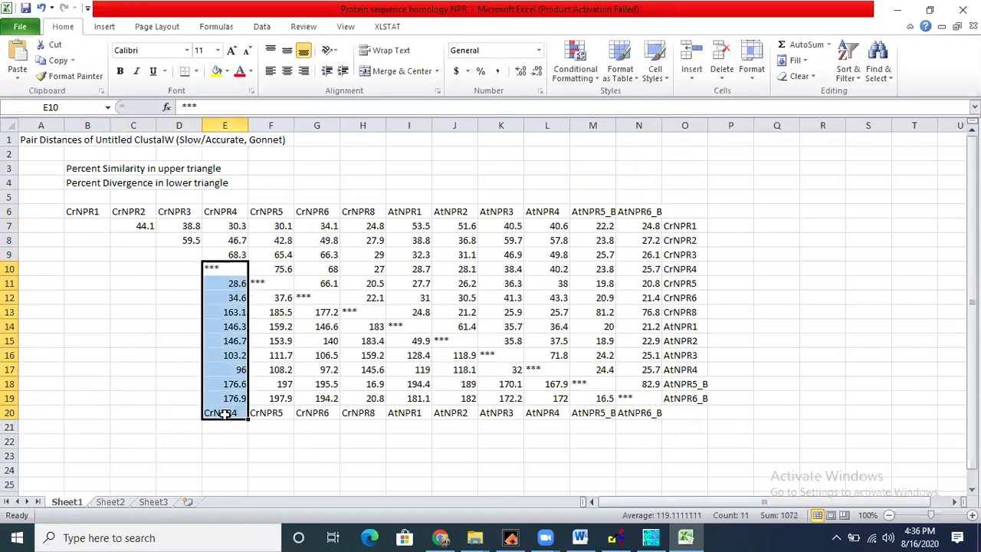
key("Delete")
Clear the diagonal marks, divergence values and bottom labels of the CrNPR5, CrNPR6 and CrNPR8 columns, F11:F20, G12:G20 and H13:H20.
left_click_drag(272, 283, 276, 410)
key("Delete")
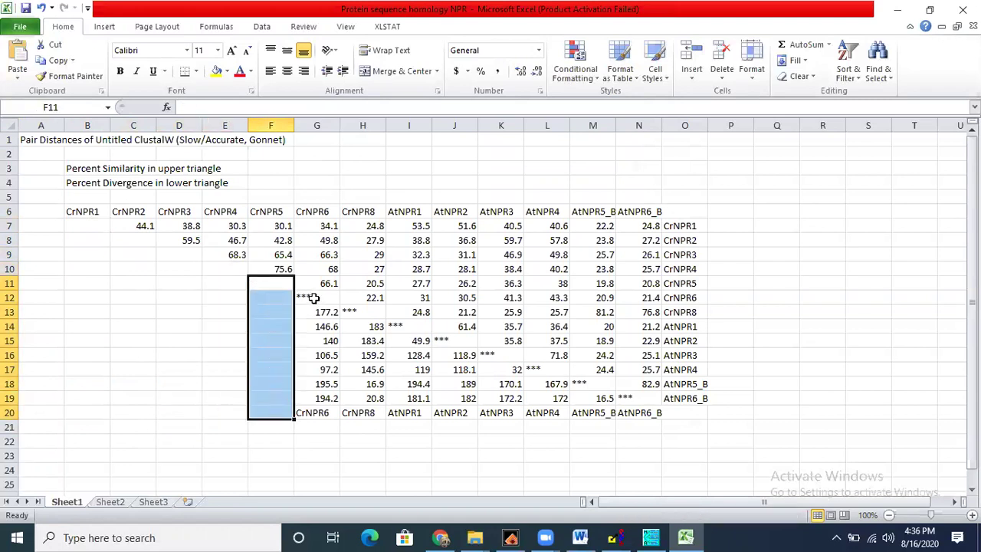
left_click_drag(310, 298, 323, 425)
key("Delete")
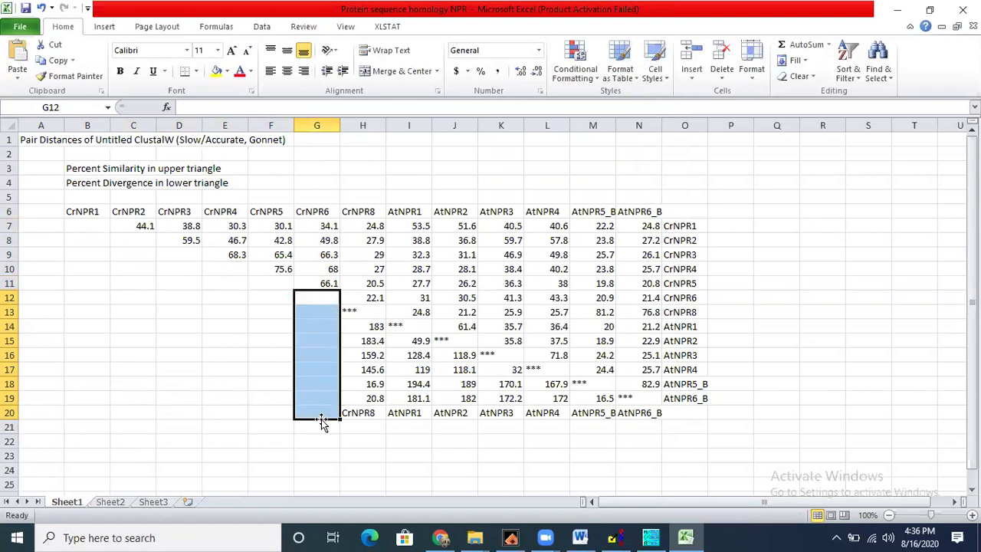
left_click_drag(369, 312, 368, 413)
key("Delete")
Clear the AtNPR1 to AtNPR4 columns from the diagonal mark down to the bottom label, I14:I20, J15:J20, K16:K20 and L17:L20.
left_click_drag(410, 325, 407, 412)
key("Delete")
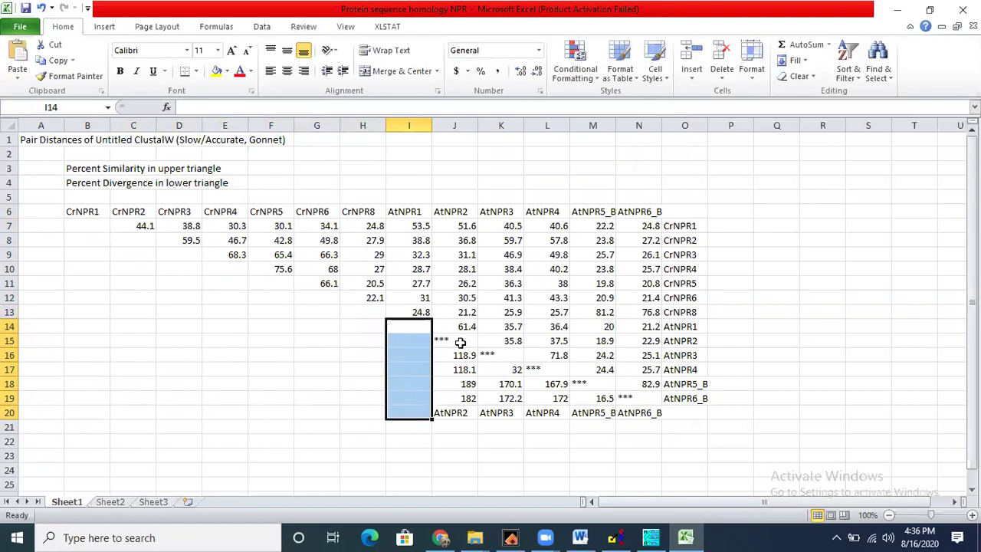
left_click_drag(453, 339, 453, 409)
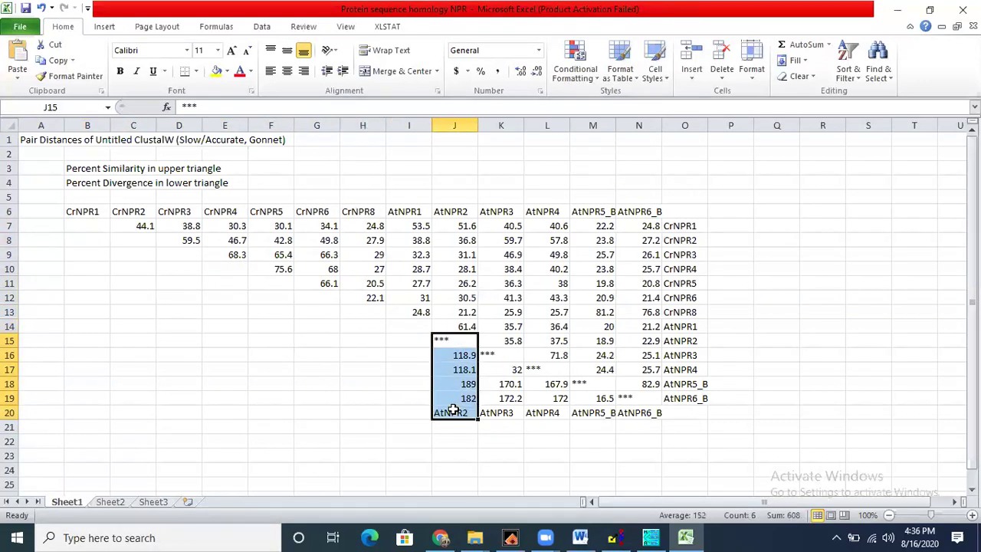
key("Delete")
left_click_drag(501, 355, 503, 417)
key("Delete")
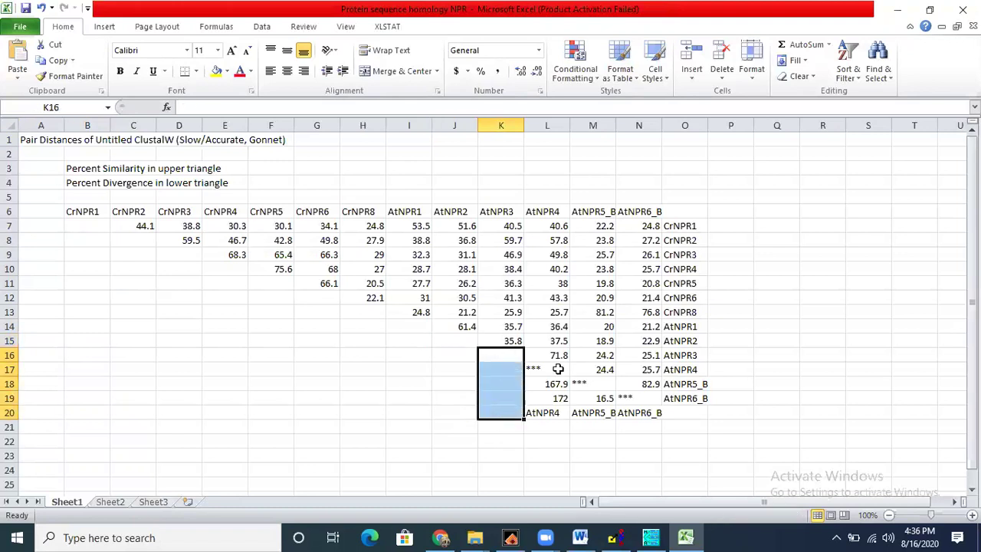
left_click_drag(548, 367, 545, 412)
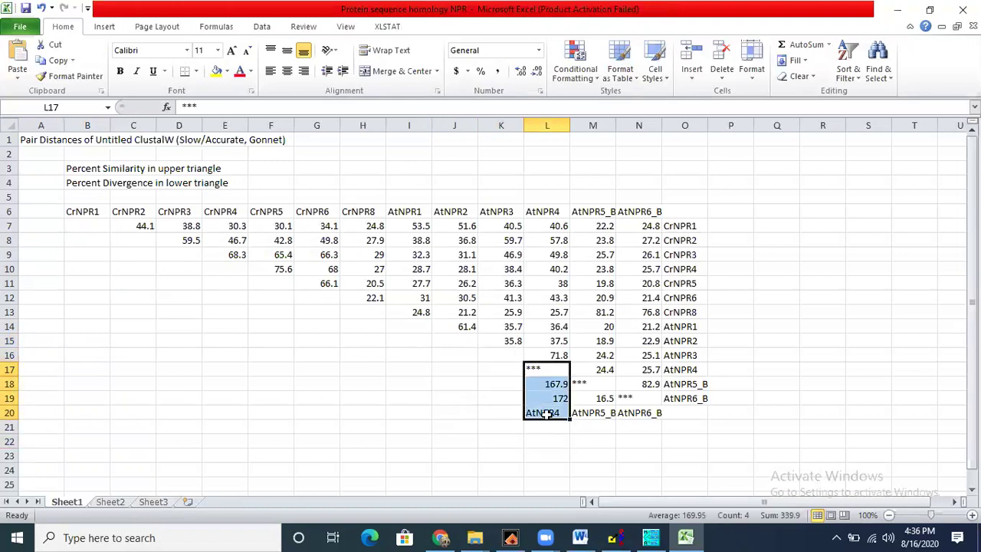
key("Delete")
Clear the diagonal marks, remaining divergence value and bottom labels of the AtNPR5_B and AtNPR6_B columns, M18:M20 and N19:N20.
left_click_drag(594, 384, 639, 410)
key("ctrl+c")
key("Delete")
key("Delete")
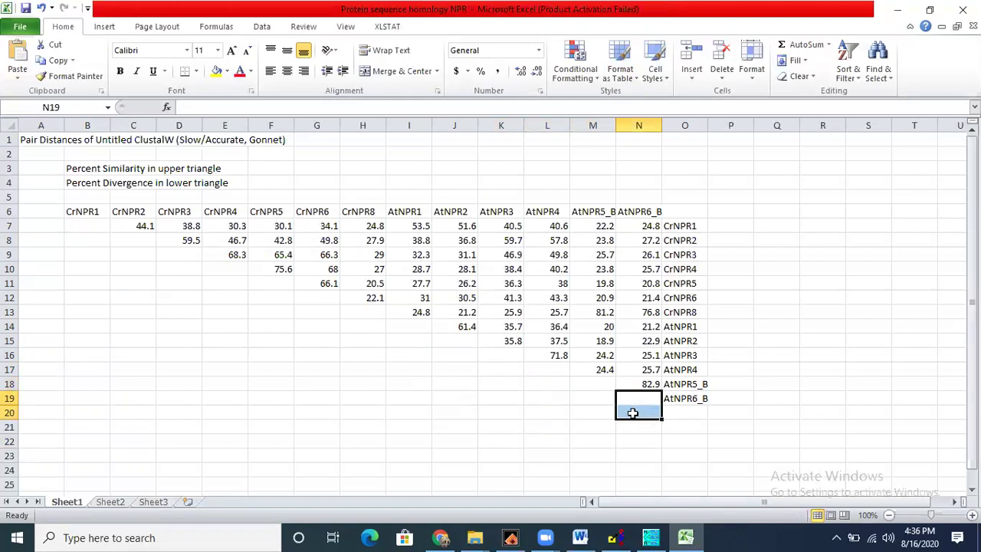
left_click(572, 426)
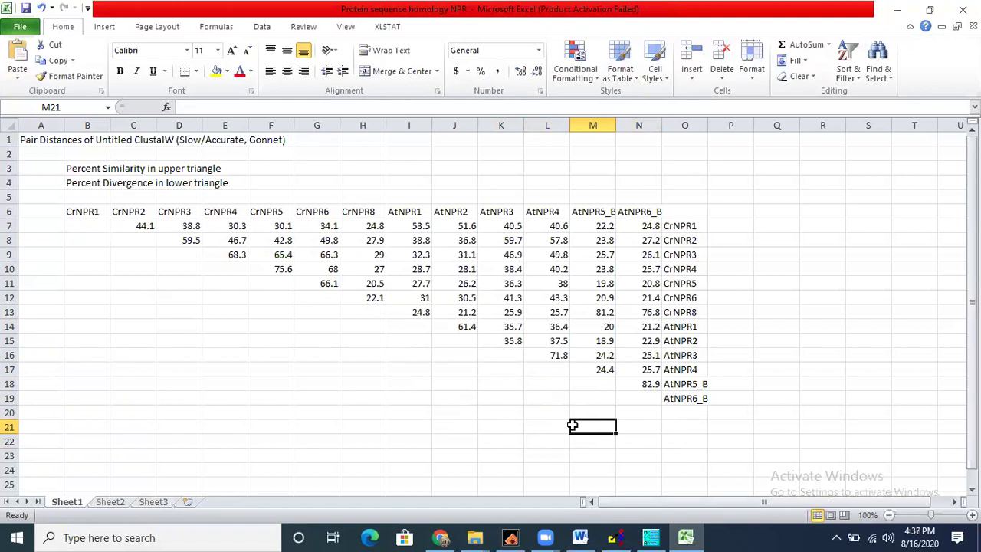
Put the *** diagonal mark back in N19 and clear the AtNPR6_B label below it in N20.
left_click(647, 400)
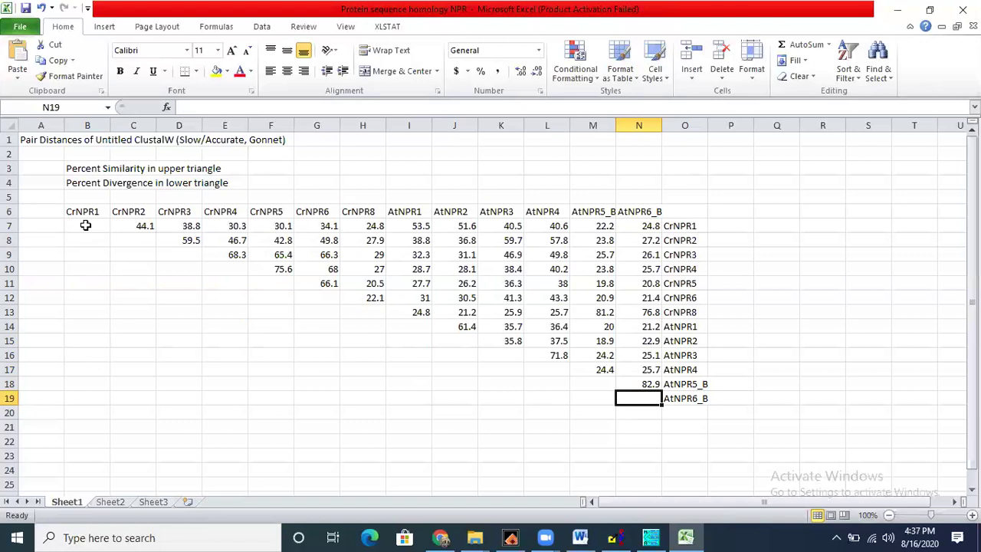
key("ctrl+v")
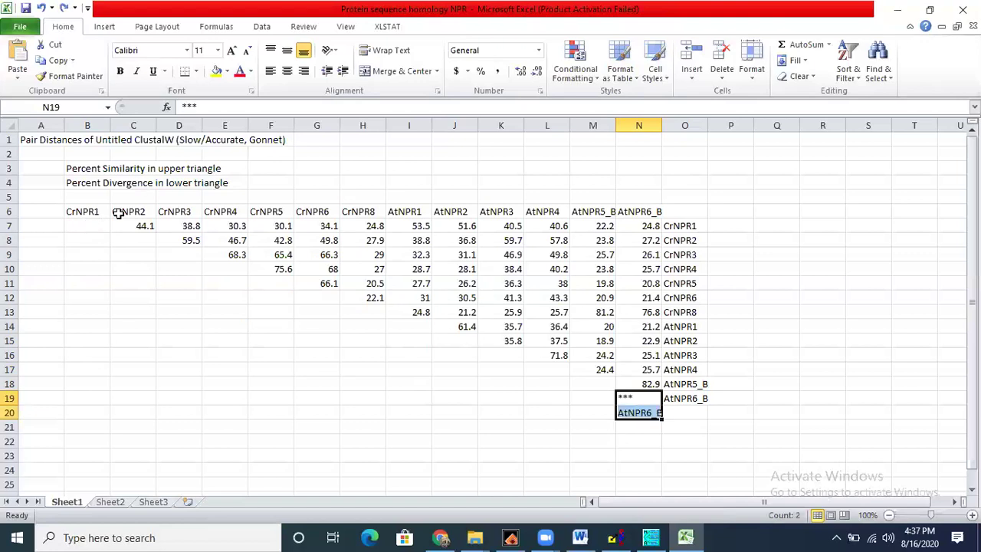
left_click(626, 414)
key("Delete")
Copy the *** mark from N19 onto the diagonal of the AtNPR5_B to AtNPR1 columns, M18, L17, K16, J15 and I14.
left_click(633, 401)
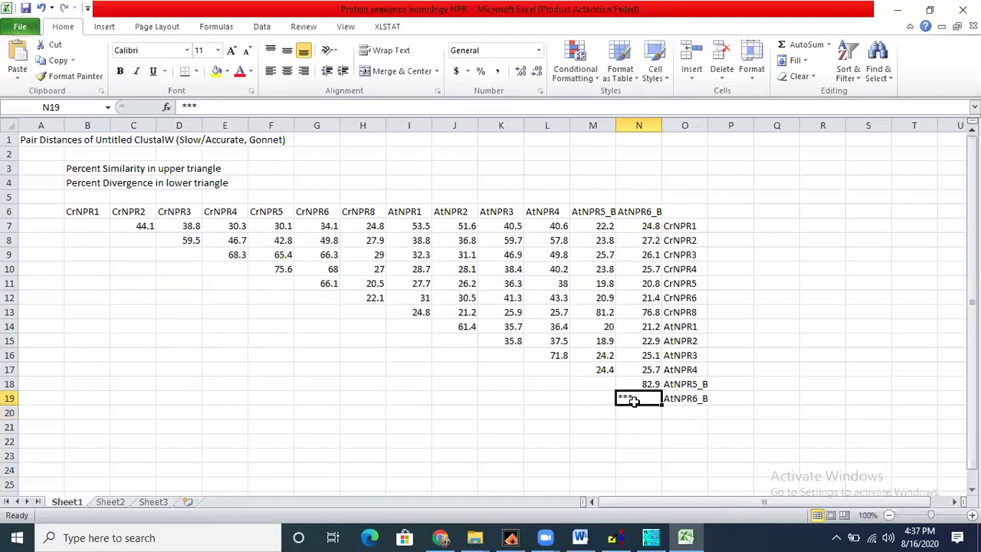
key("ctrl+c")
left_click(604, 385)
key("ctrl+v")
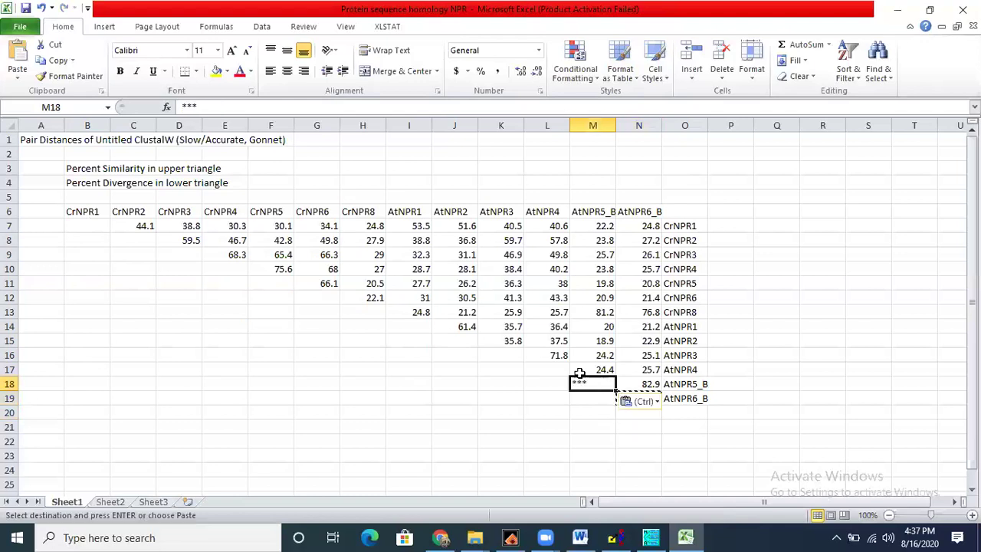
left_click(555, 367)
key("ctrl+v")
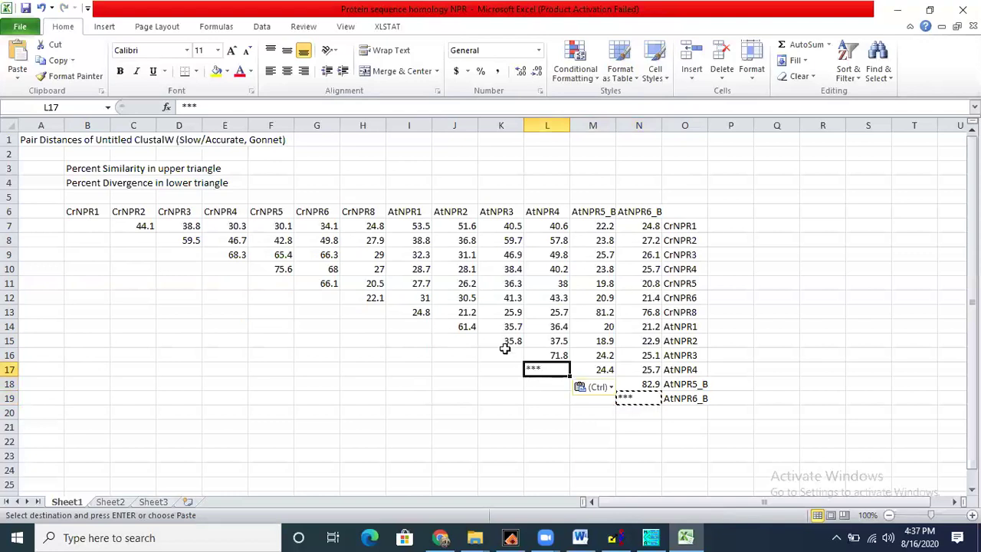
left_click(509, 354)
key("ctrl+v")
left_click(458, 339)
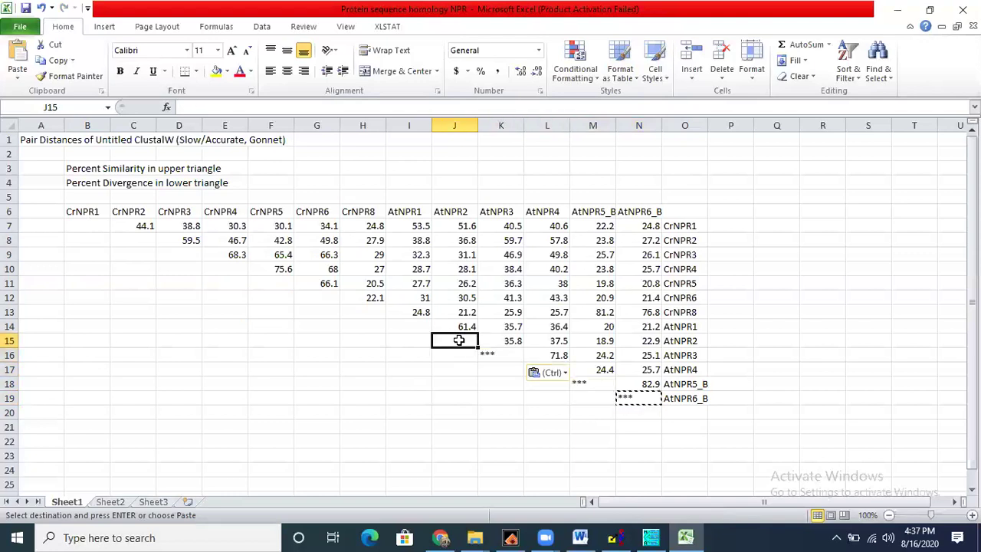
key("ctrl+v")
left_click(417, 325)
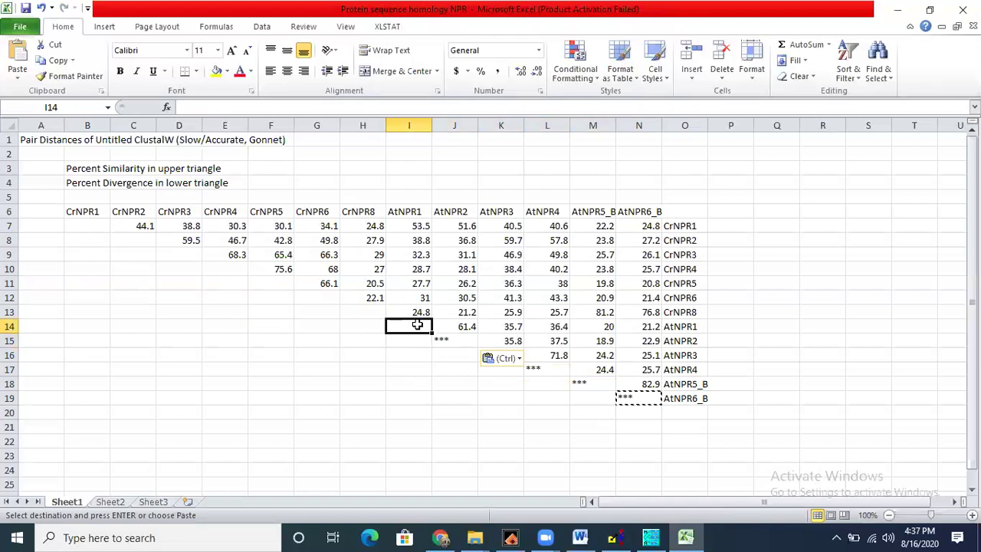
key("ctrl+v")
Paste the *** mark onto the diagonal of the CrNPR8 to CrNPR1 columns, H13, G12, F11, E10, D9, C8 and B7.
left_click(360, 310)
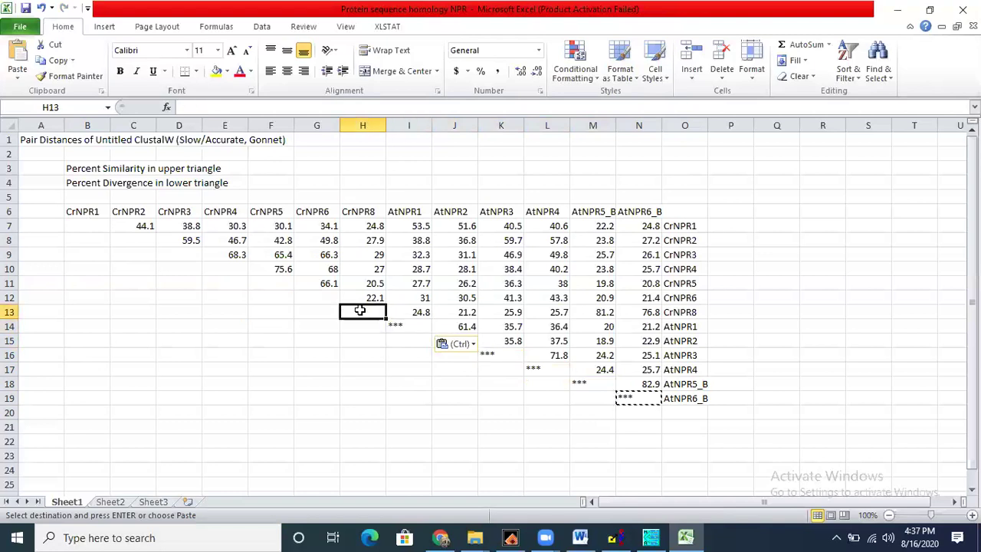
key("ctrl+v")
left_click(314, 297)
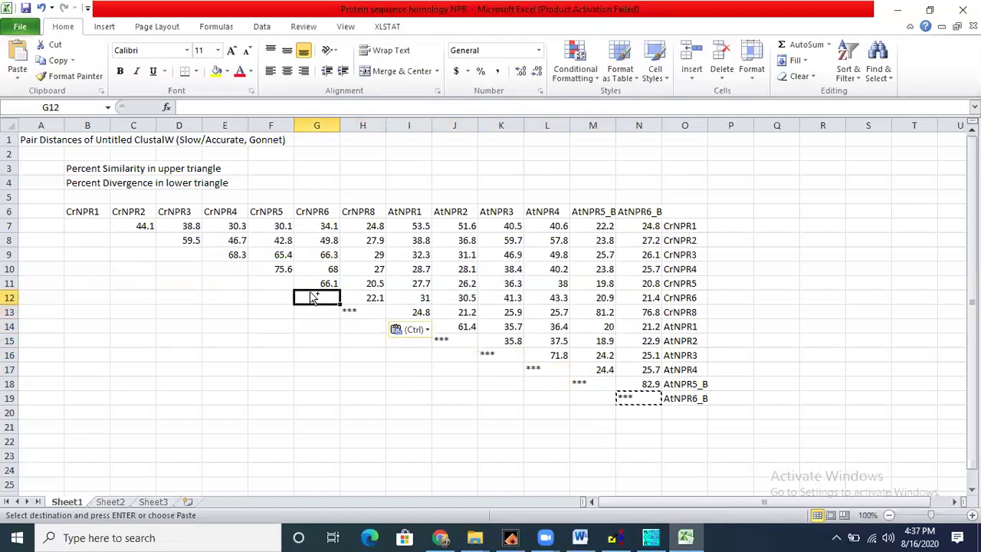
key("ctrl+v")
left_click(275, 279)
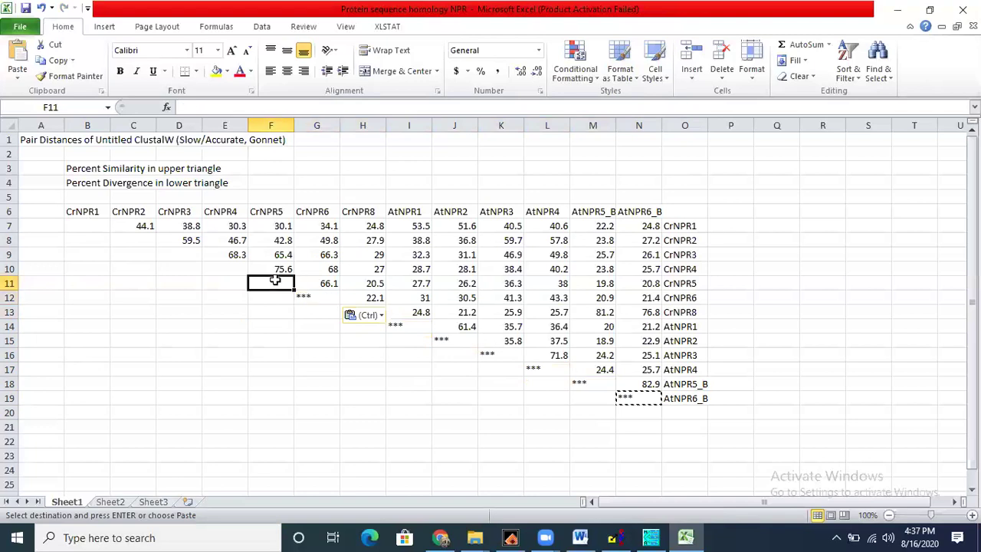
key("ctrl+v")
left_click(225, 265)
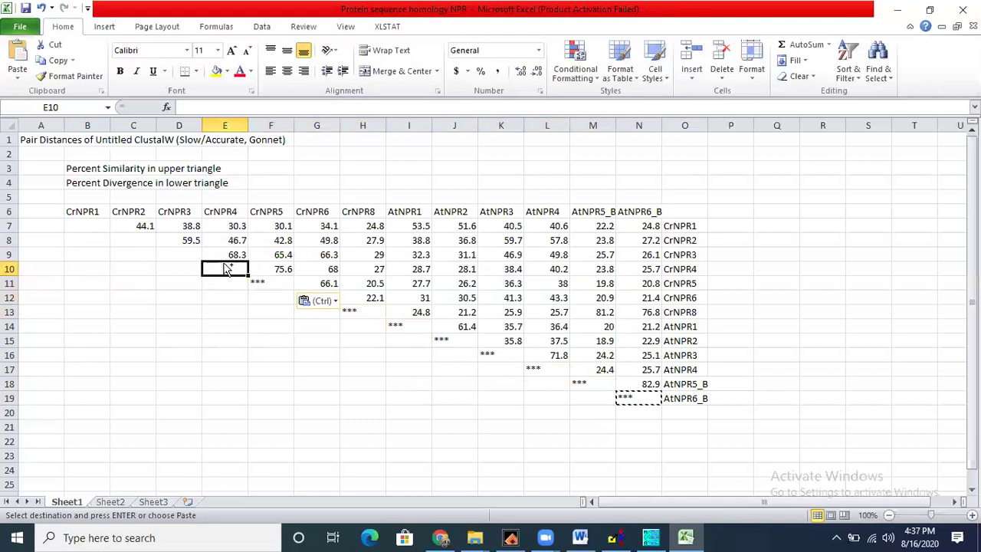
key("ctrl+v")
left_click(183, 257)
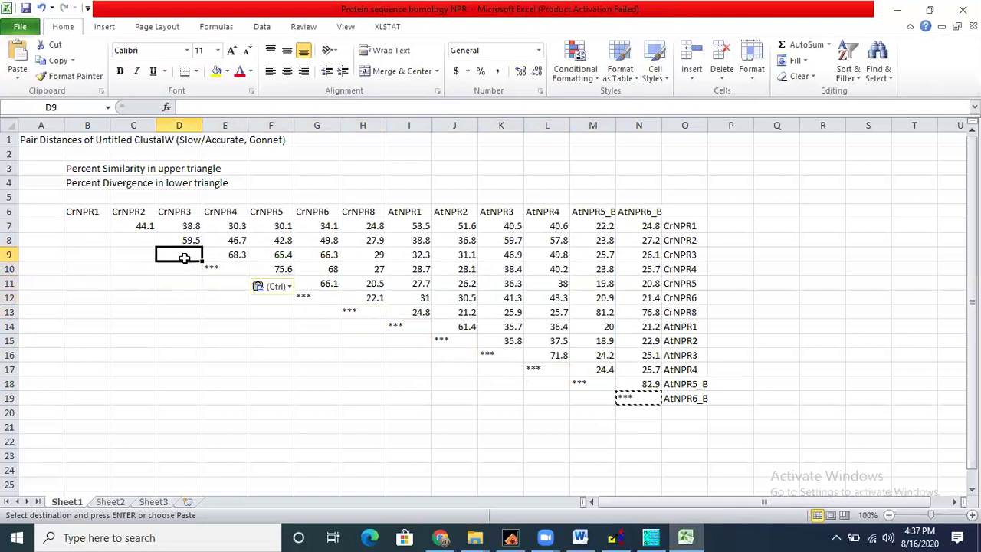
key("ctrl+v")
left_click(133, 240)
key("ctrl+v")
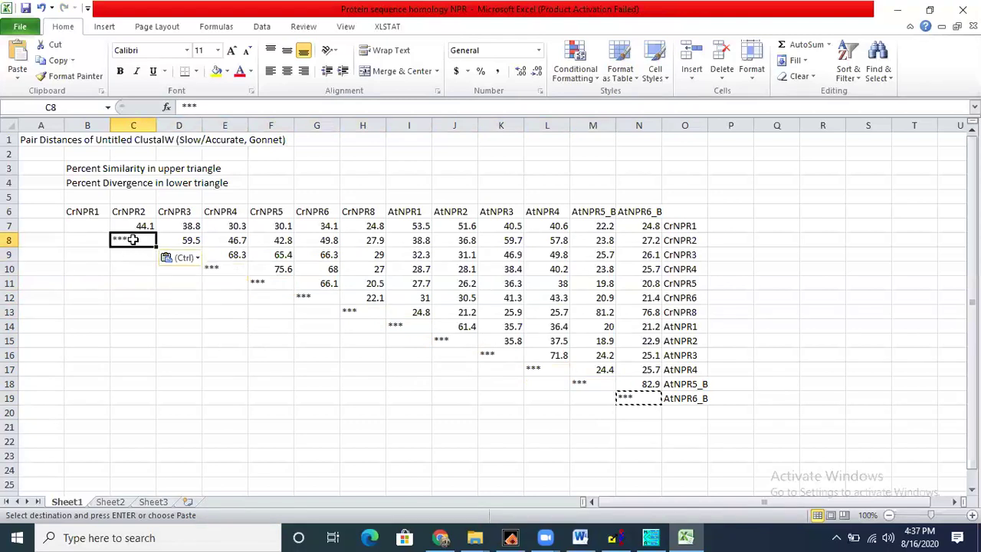
left_click(84, 222)
key("ctrl+v")
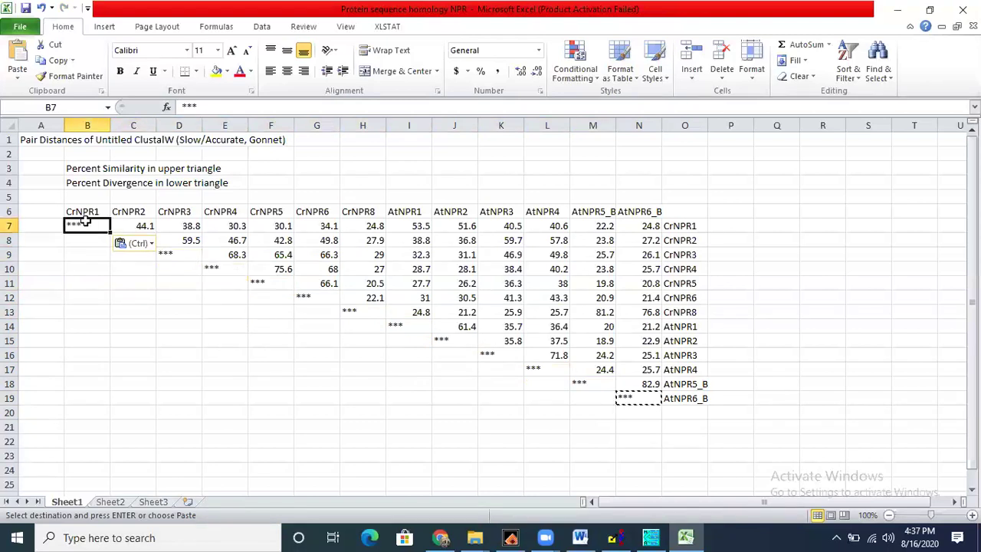
left_click(271, 357)
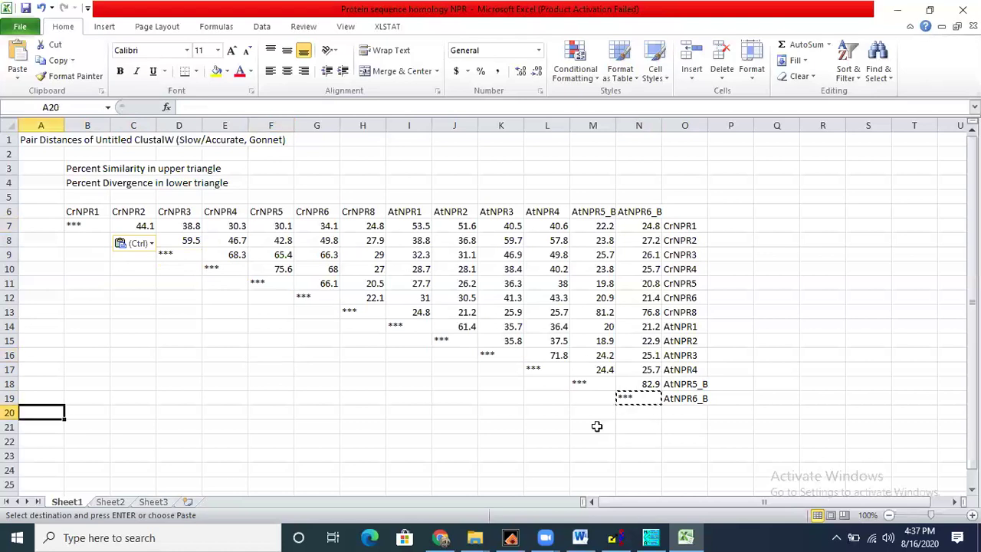
left_click(500, 410)
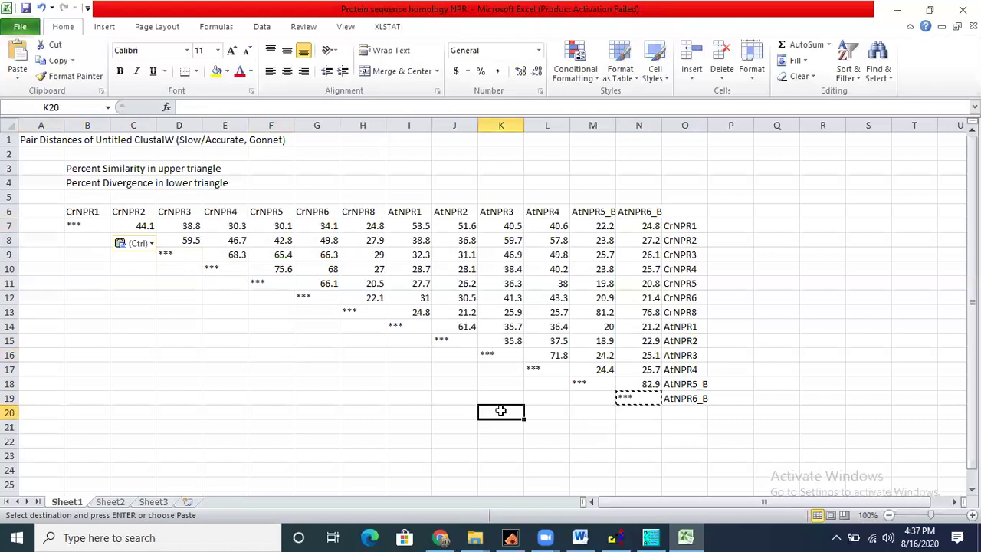
Insert "sequence homology comparison between" after "Pair Distances" in the title in A1.
left_click(28, 139)
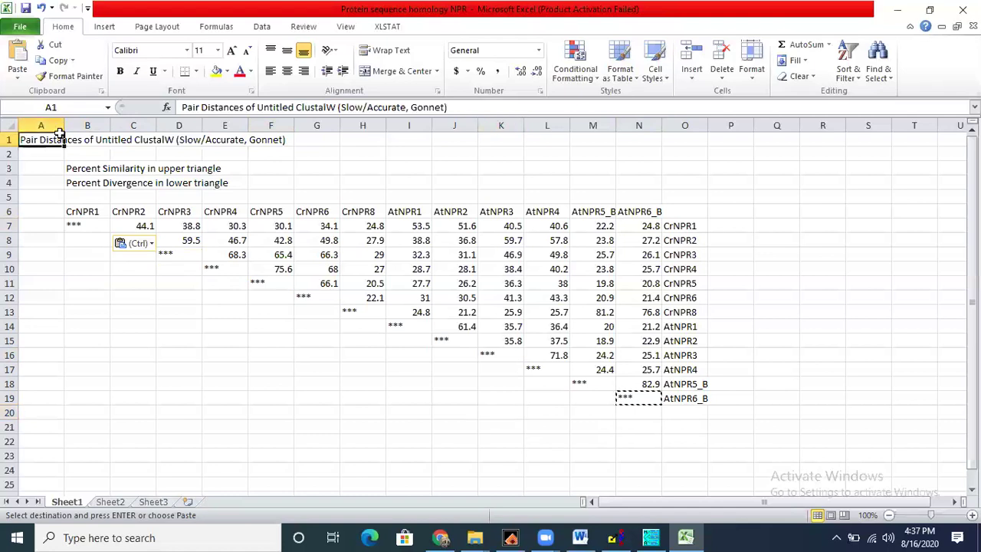
left_click(94, 153)
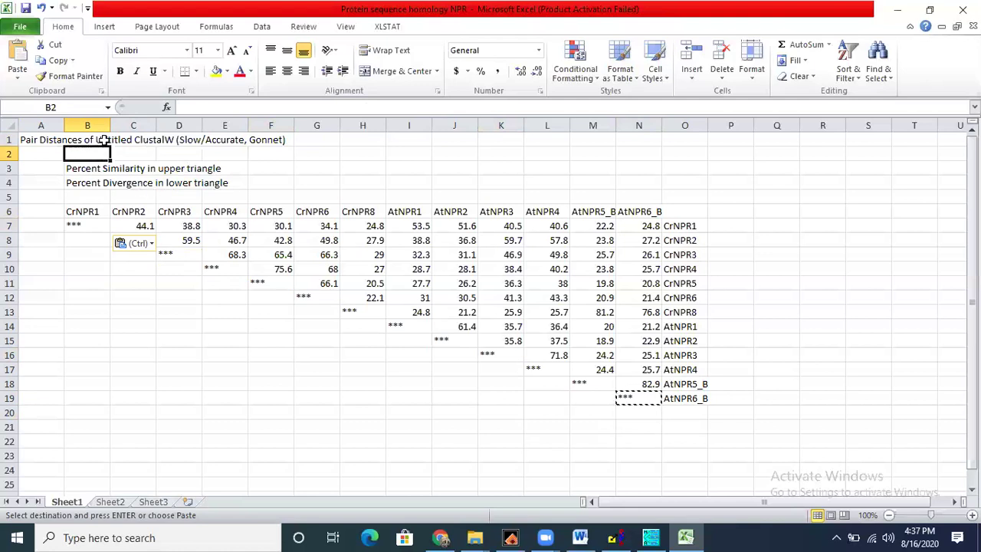
double_click(23, 140)
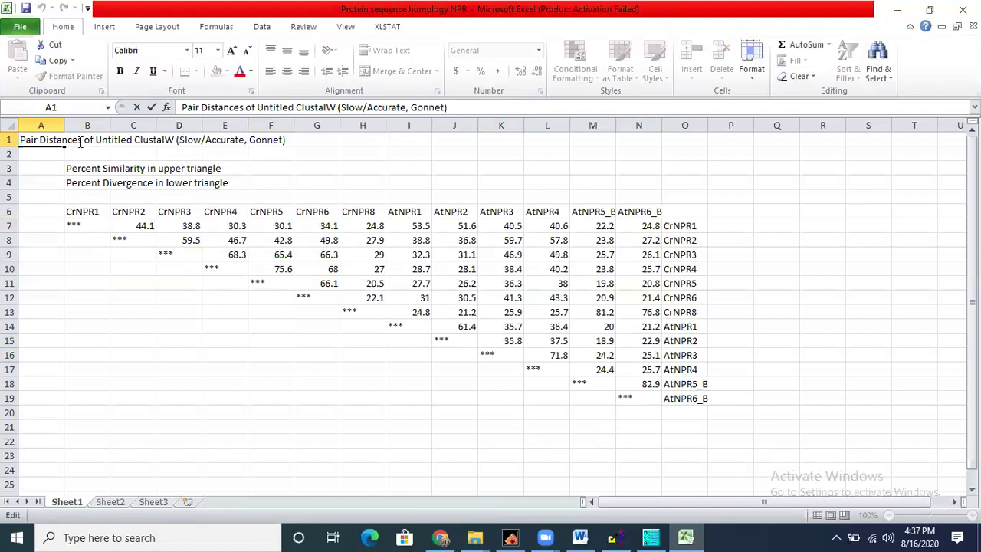
type("seqi")
key("BackSpace")
type("uence")
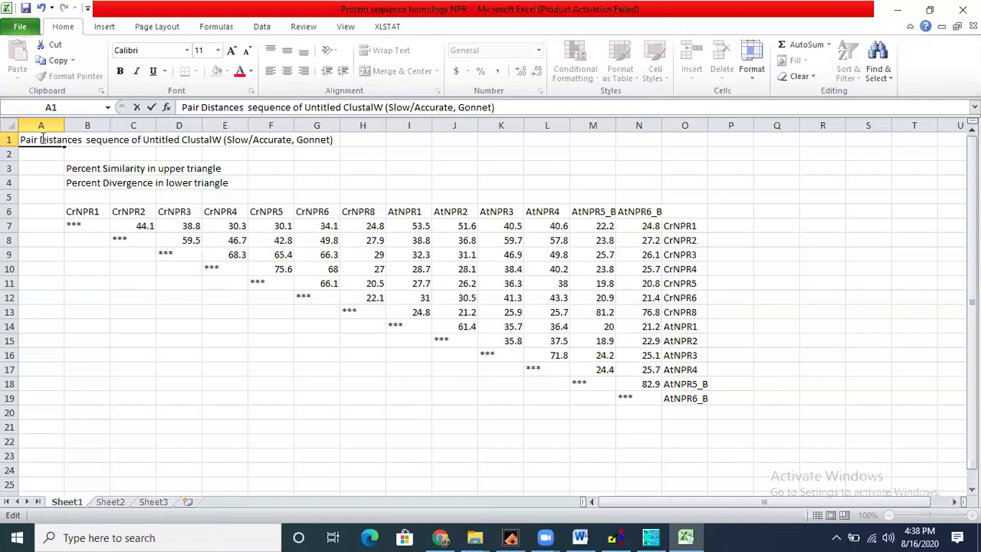
type(" homolo")
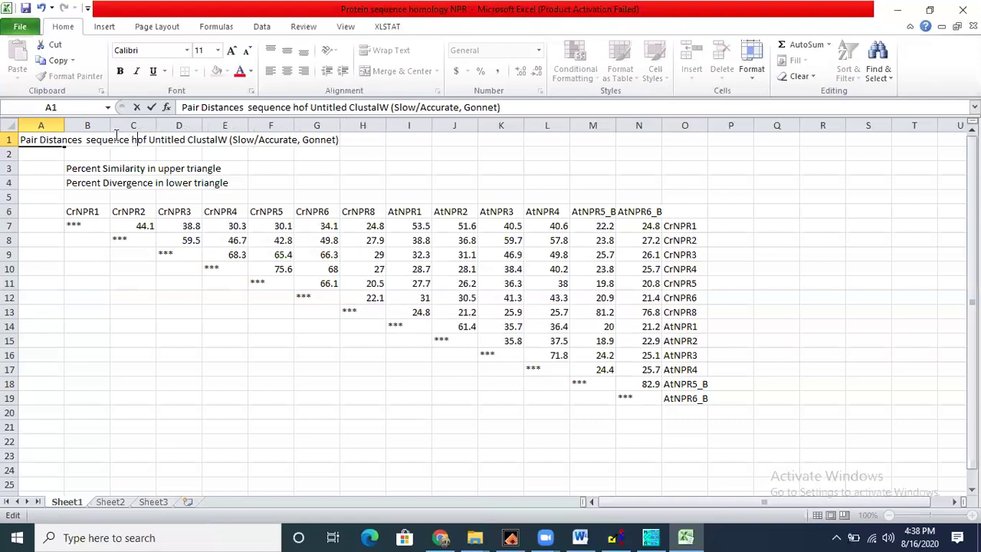
type("gy ")
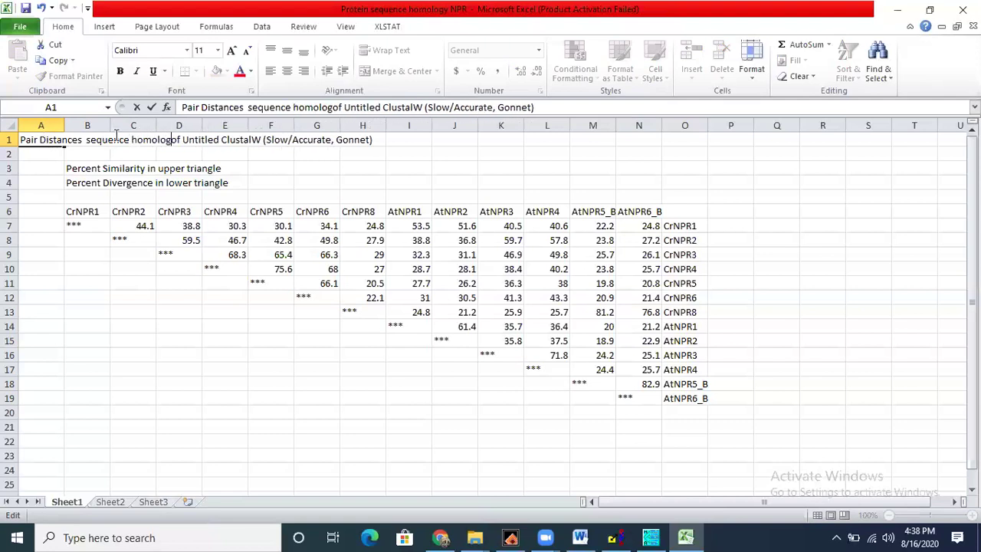
type("compa")
type("rison be")
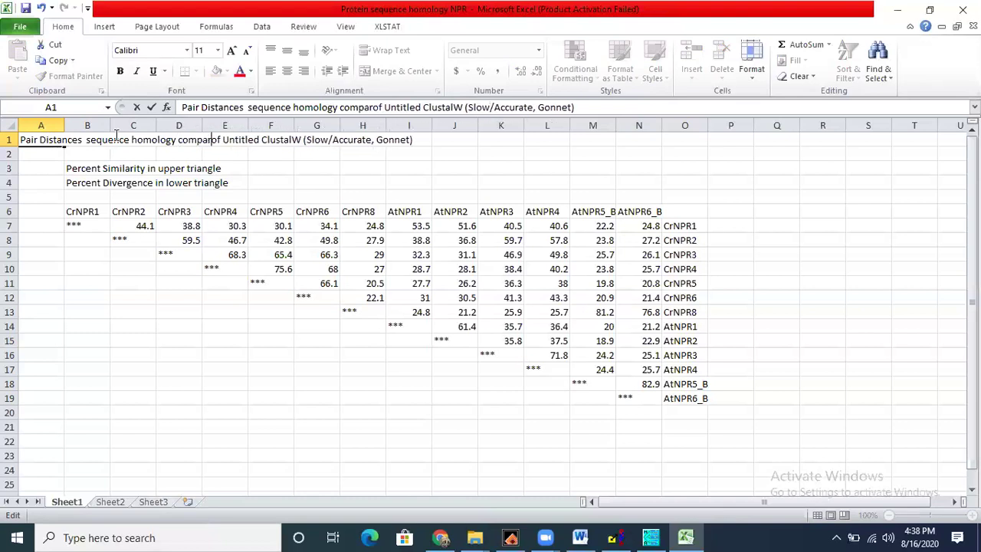
type("tween")
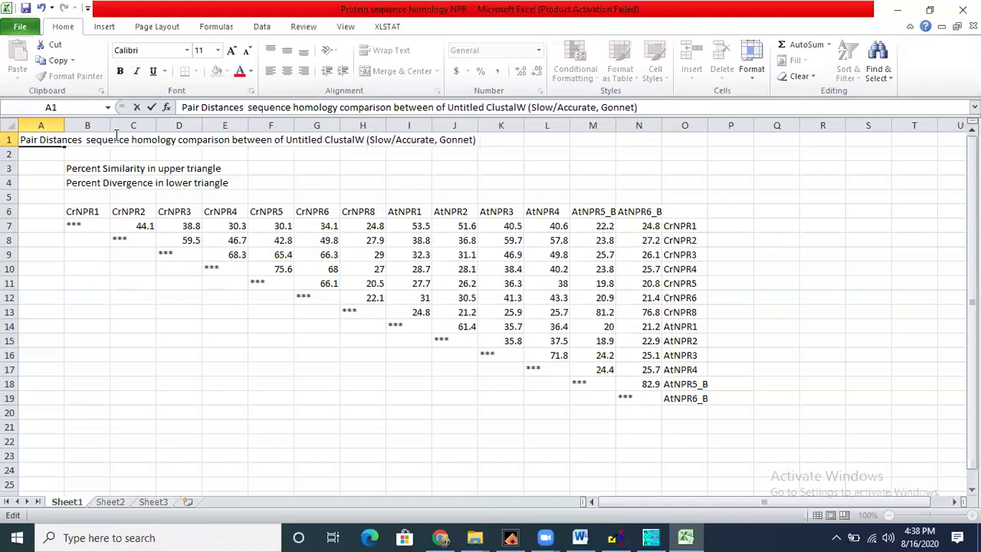
Continue the A1 title with "C. reticulata and Arabidopsis thaliana" after the word "between".
type(" C. reticulata and ARb")
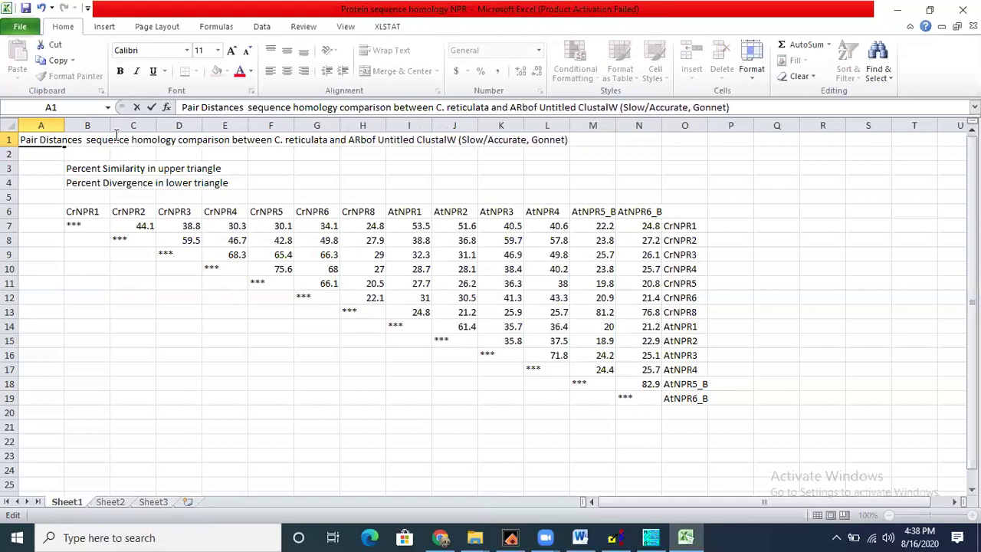
key("BackSpace")
key("BackSpace")
type("rabido")
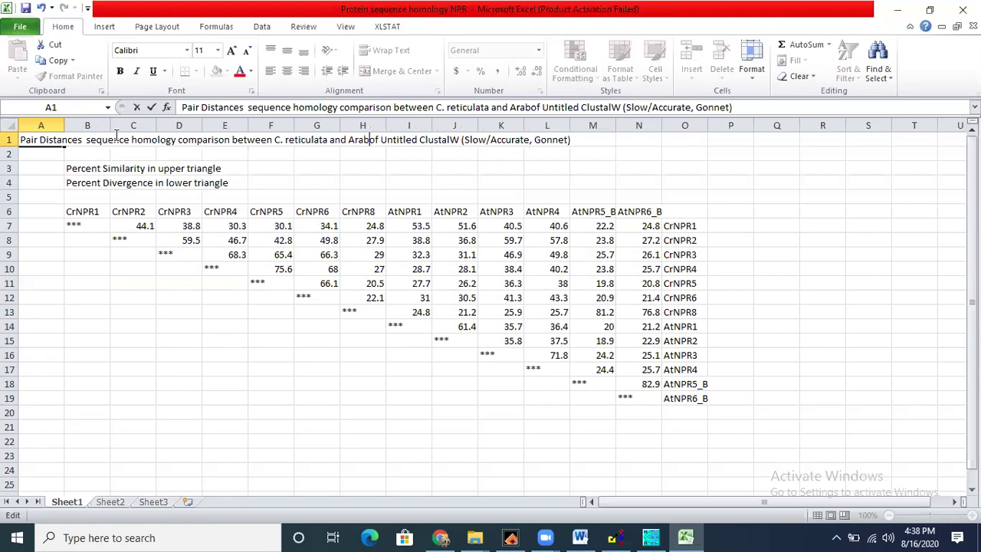
type("psis ")
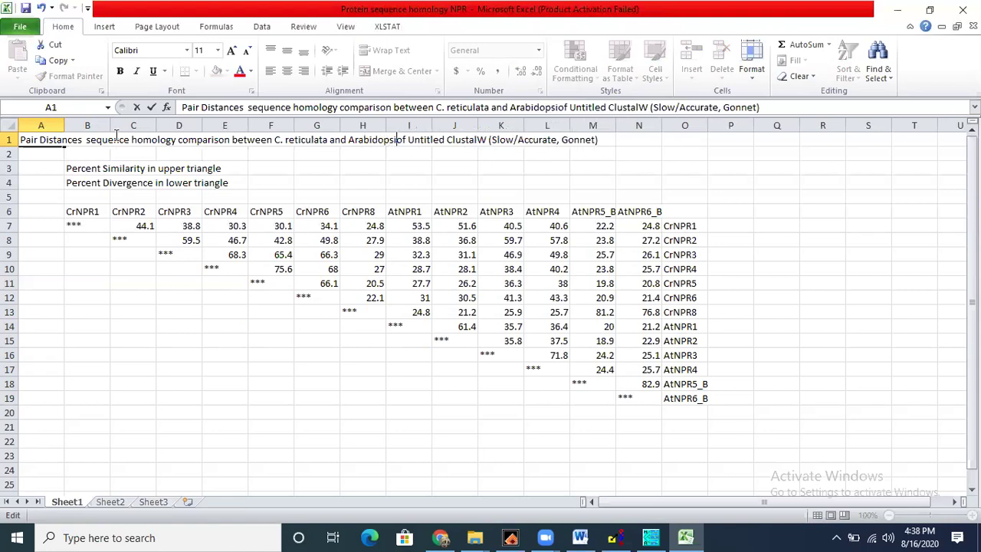
type("thaliana")
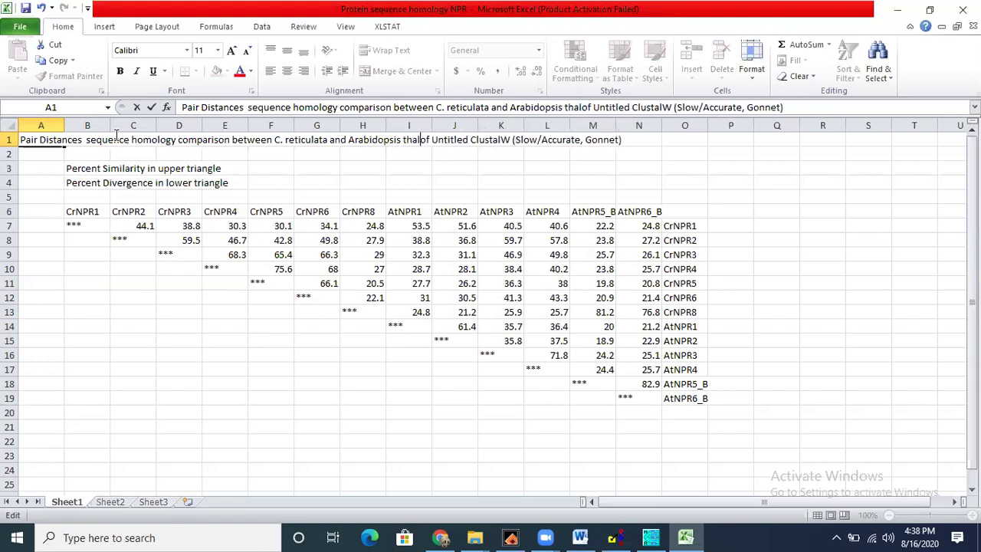
Delete the trailing text "of Untitled ClustalW (Slow/Accurate, Gonnet)" from the A1 title.
left_click(448, 140)
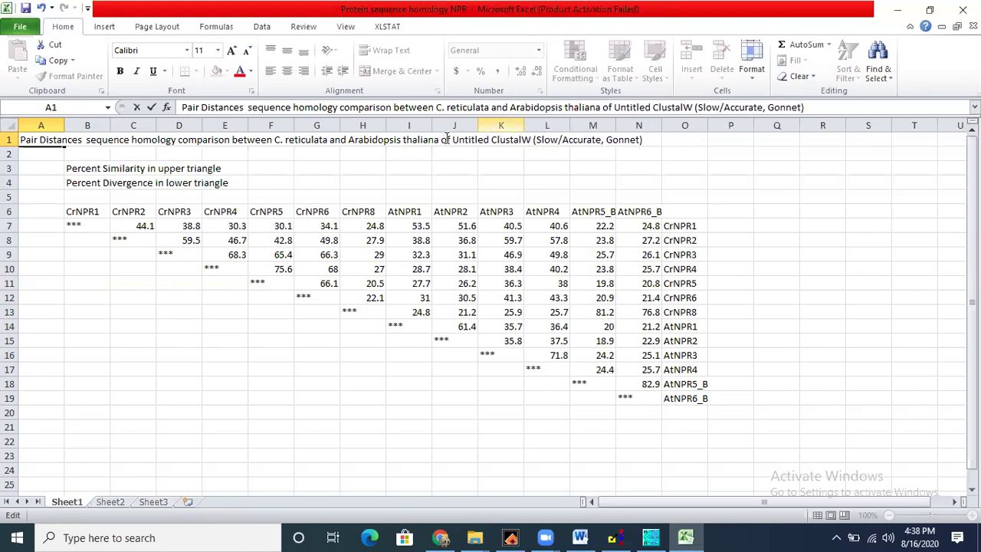
left_click_drag(483, 136, 664, 148)
key("Delete")
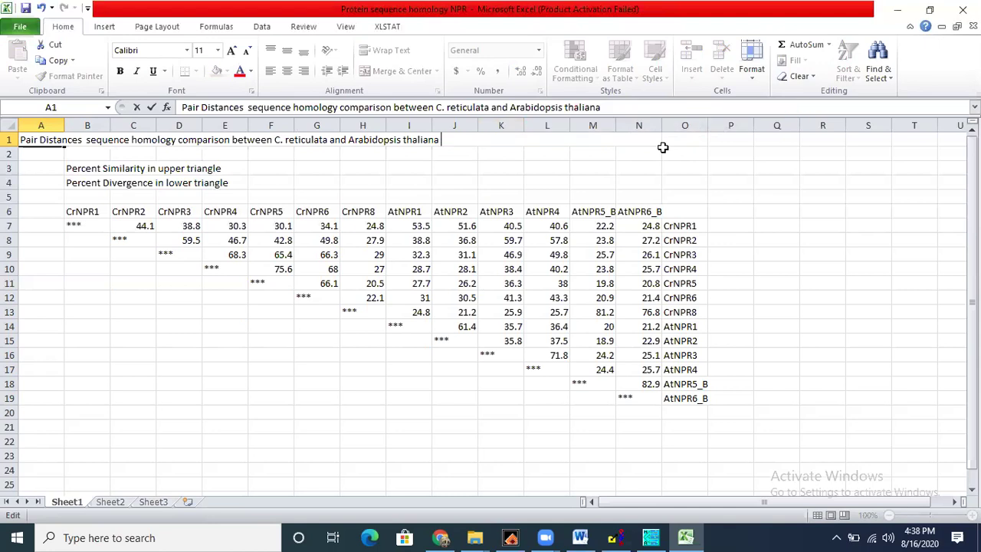
left_click(97, 170)
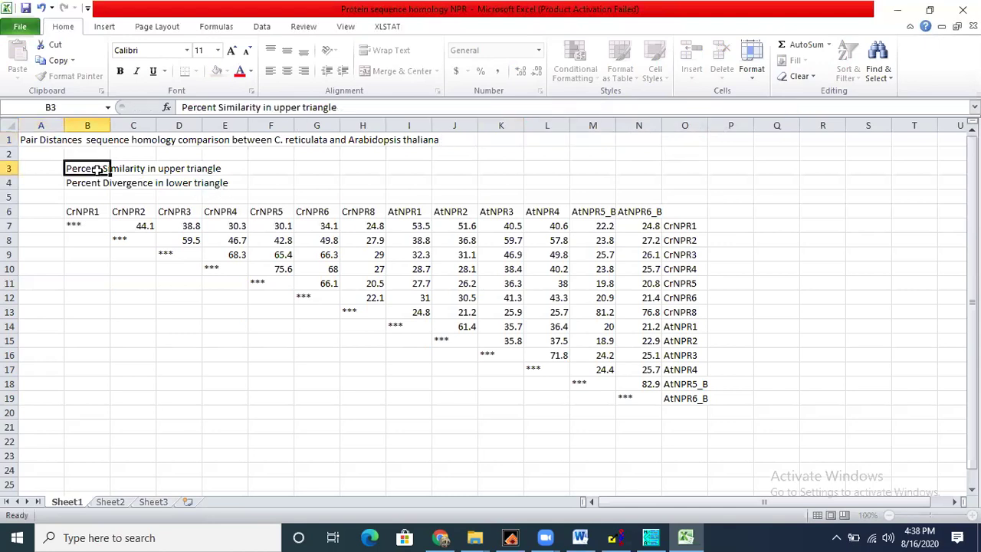
Clear the "Percent Divergence in lower triangle" note from row 4.
left_click_drag(219, 183, 64, 182)
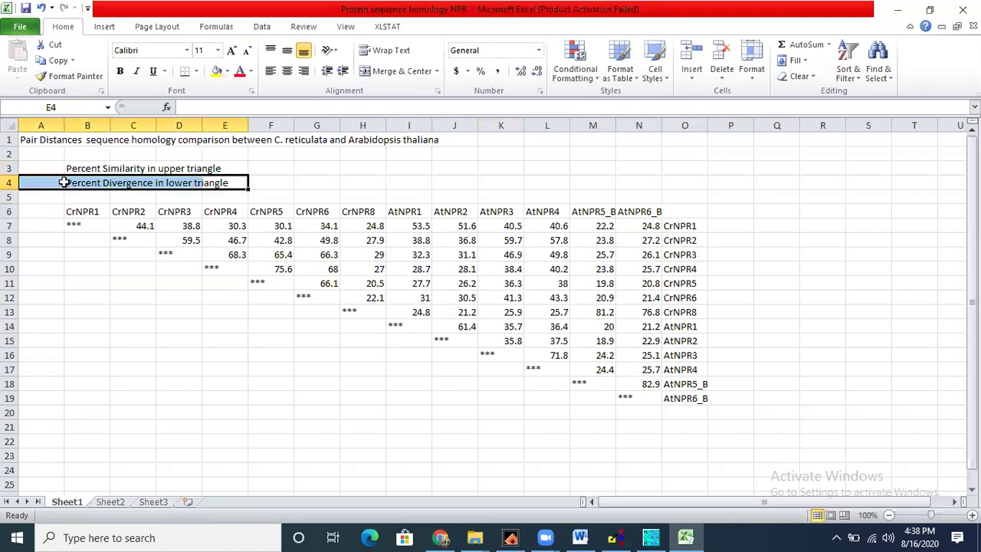
key("Delete")
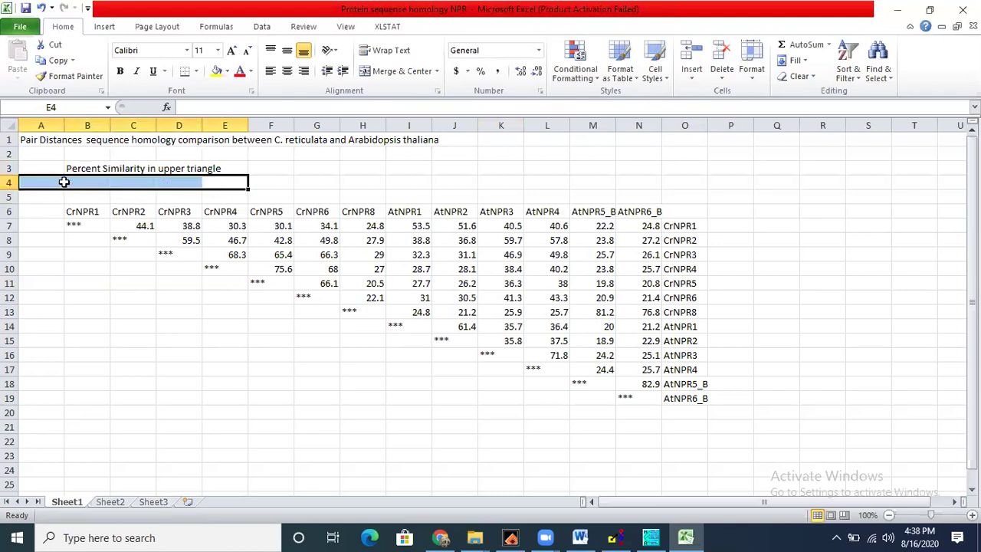
left_click(149, 169)
left_click(164, 170)
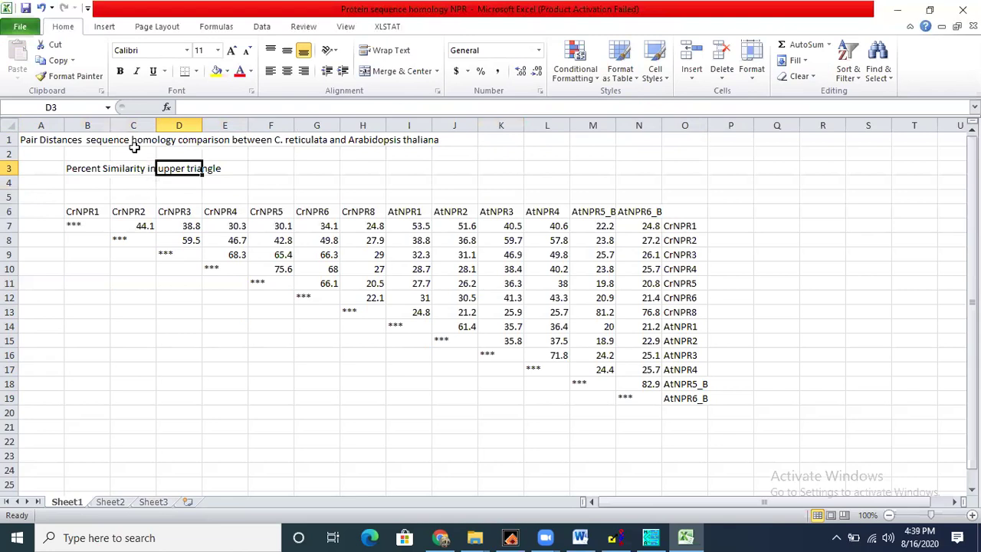
Replace "Pair Distances" at the start of the A1 title with "Percent".
left_click(78, 141)
left_click(73, 182)
double_click(54, 142)
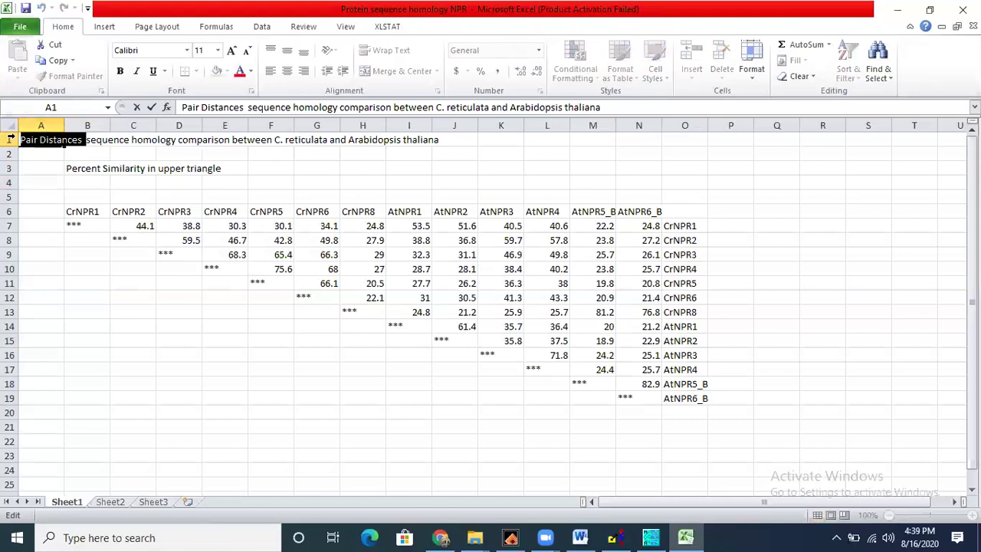
key("Delete")
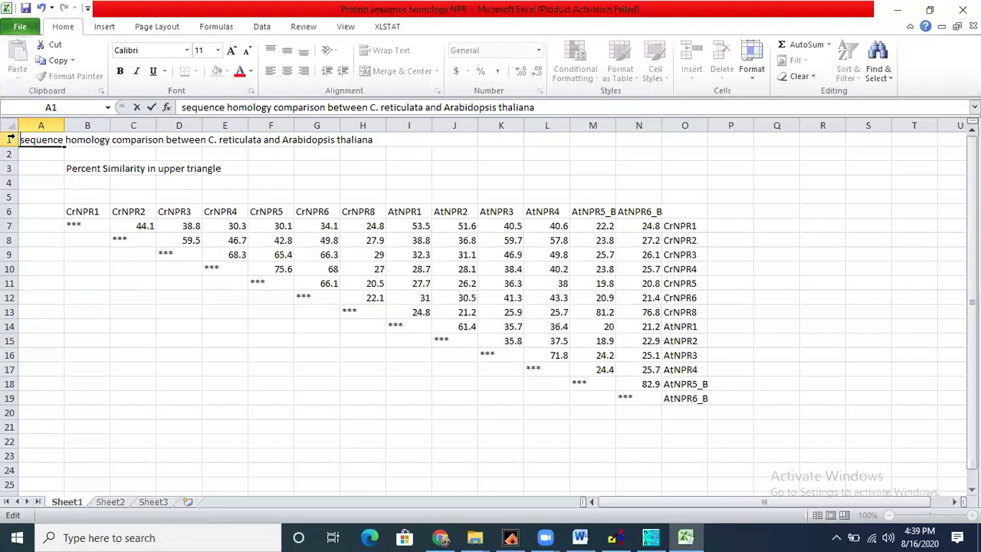
type("Percen")
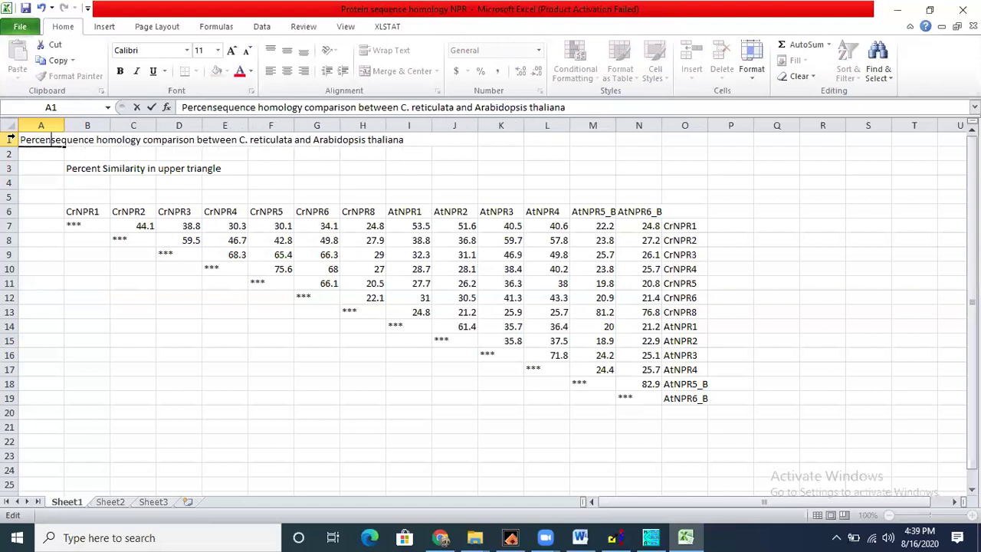
type("t")
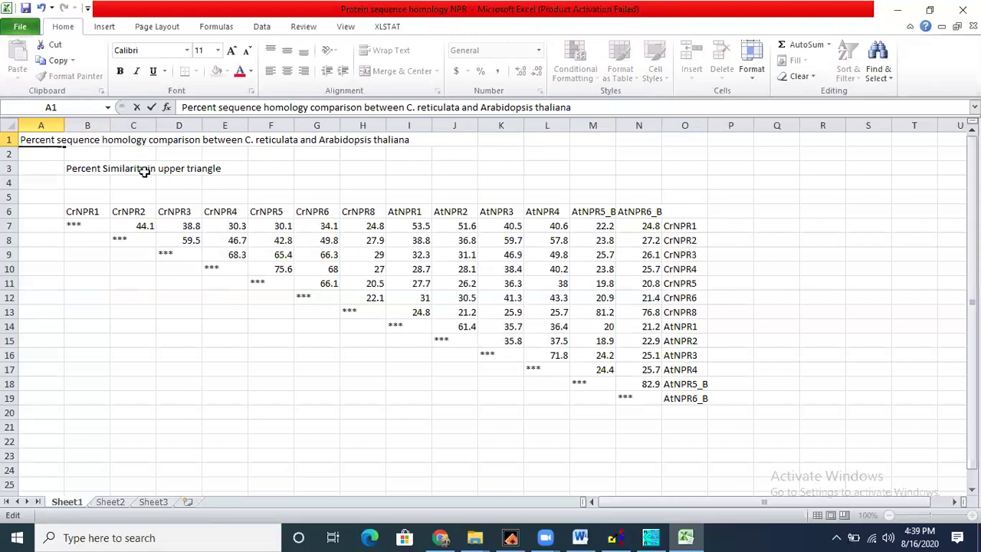
Clear the "Percent Similarity in upper triangle" note from row 3.
left_click(80, 168)
left_click_drag(53, 169, 215, 171)
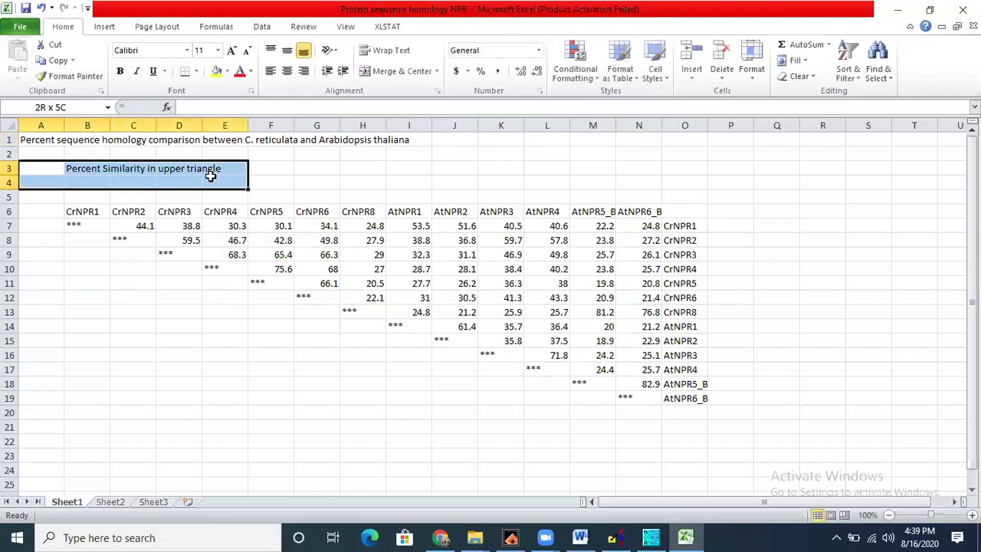
key("BackSpace")
left_click(200, 312)
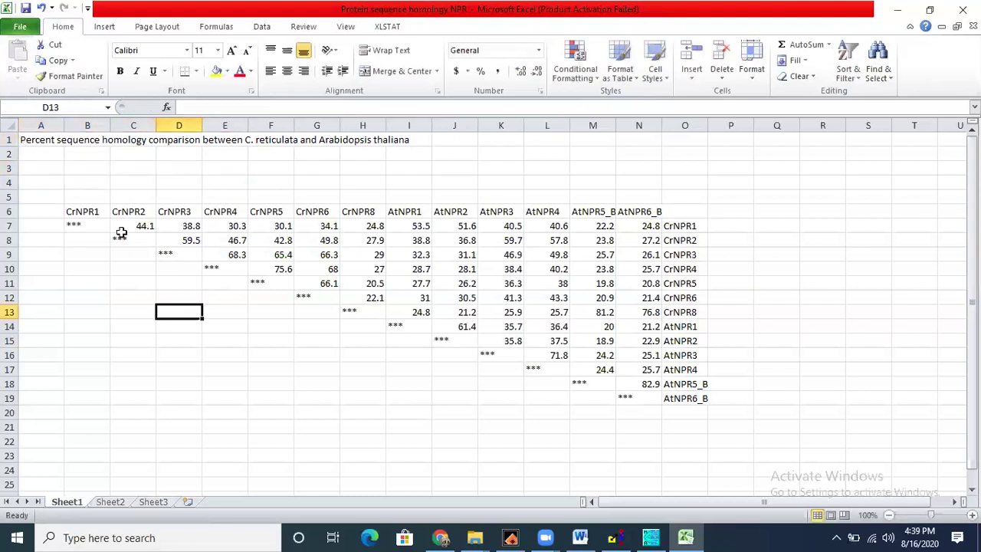
Add the word "Table" at the beginning of the A1 title.
left_click(20, 141)
double_click(20, 141)
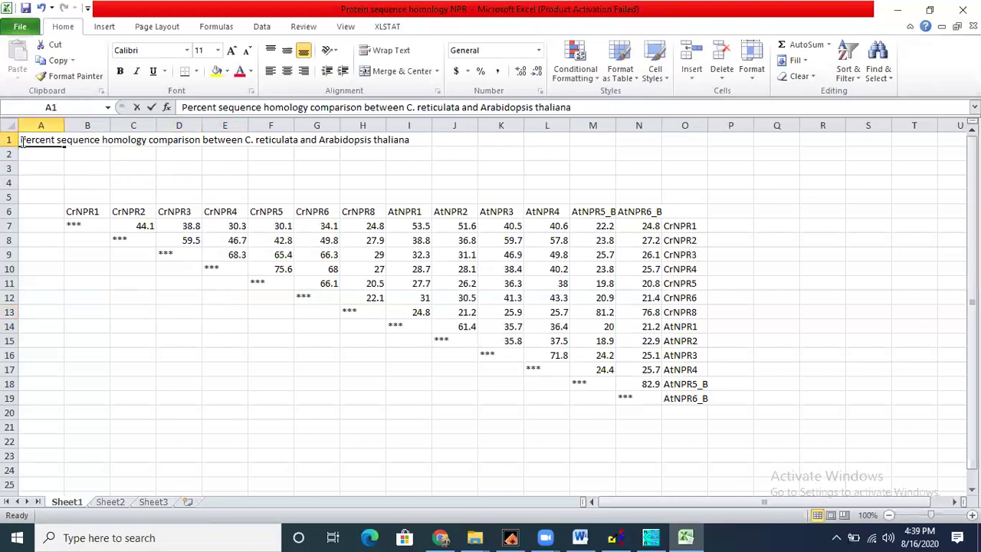
type("Table")
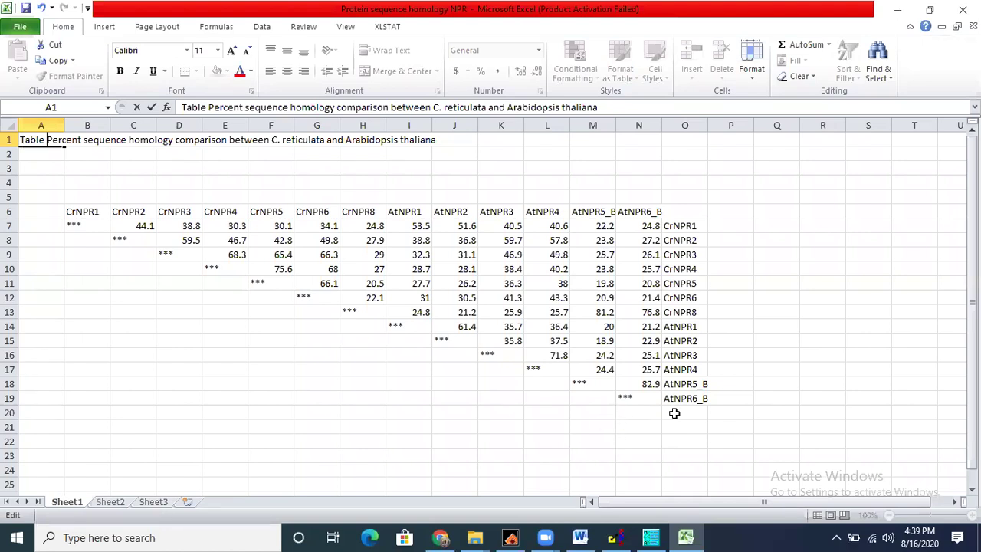
left_click(222, 387)
Switch to MegAlign and examine the percent identity of CrNPR1 with AtNPR6_B, AtNPR5_B and AtNPR3 in the pair distances table.
left_click(649, 537)
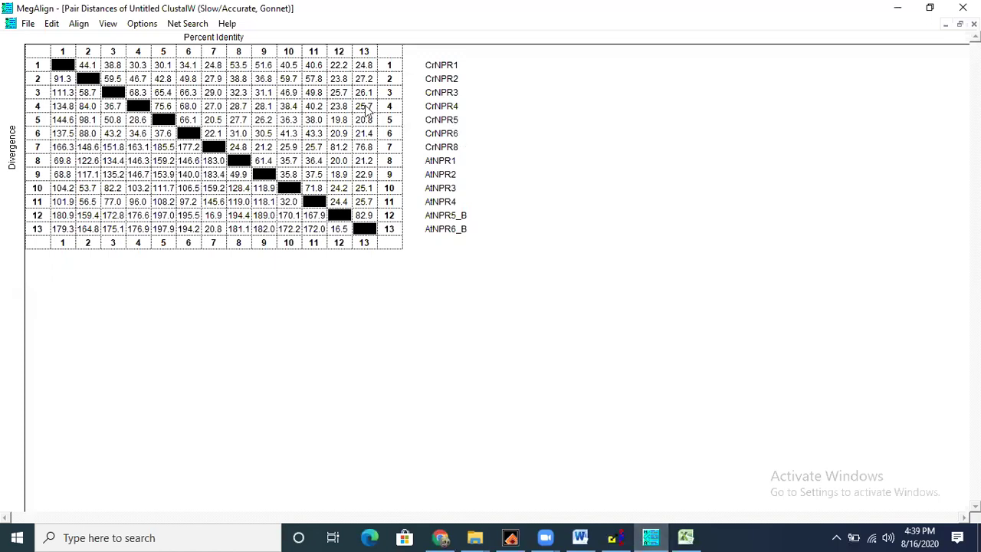
left_click(363, 66)
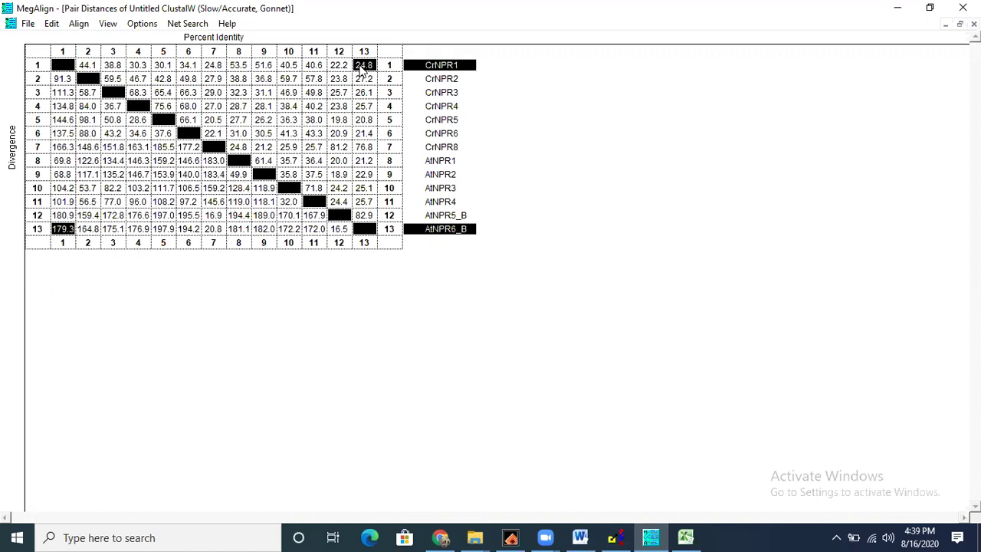
left_click(364, 66)
left_click(363, 66)
left_click(350, 68)
left_click(362, 68)
left_click(340, 67)
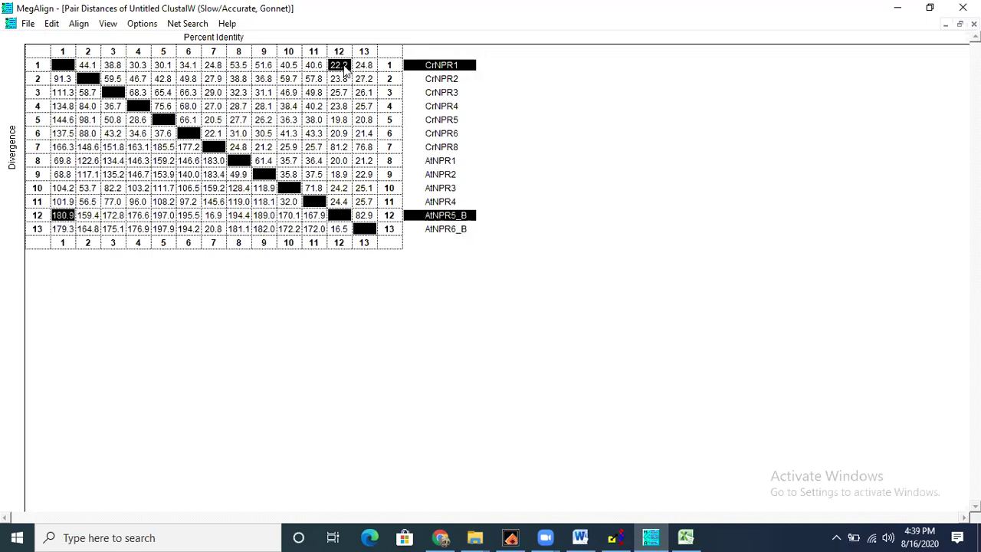
left_click(363, 67)
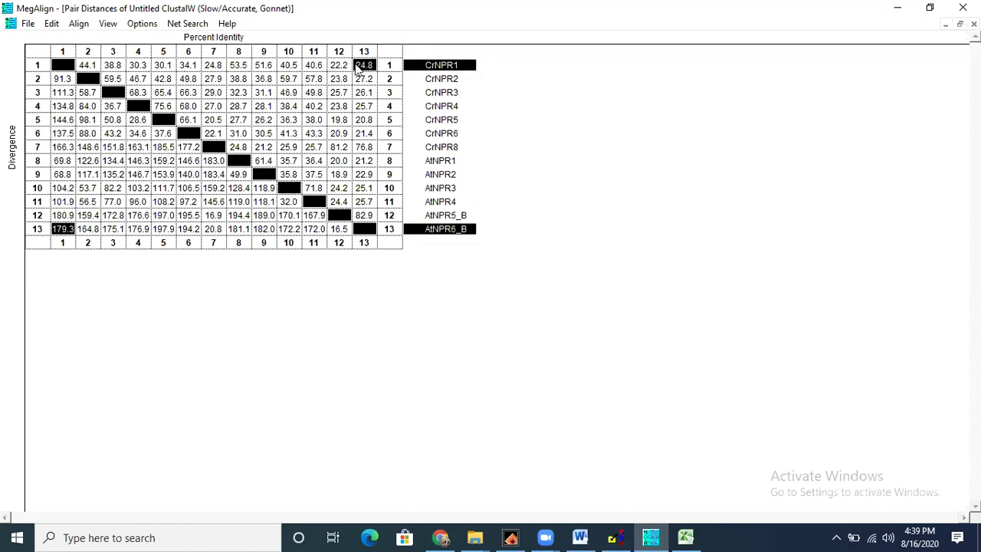
left_click(339, 68)
left_click(289, 68)
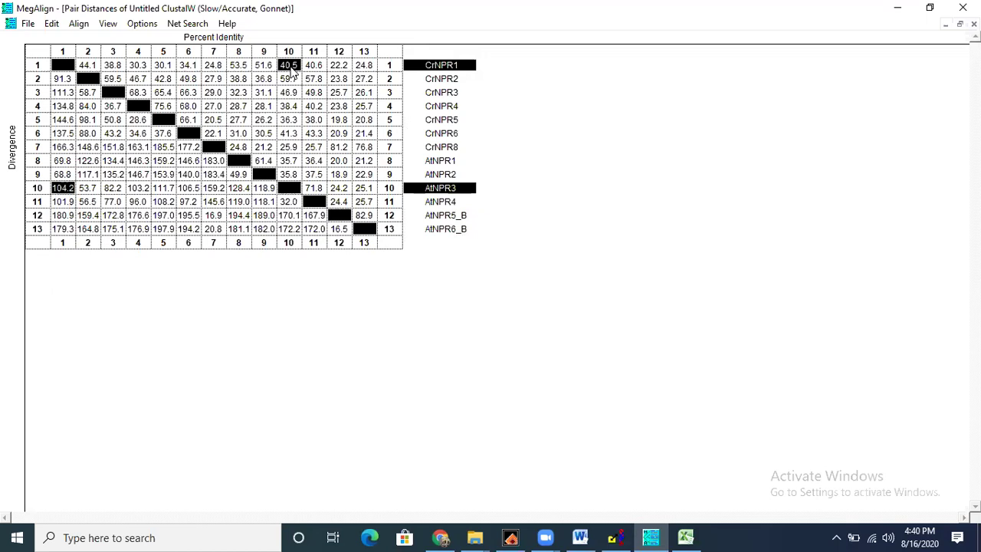
Compare percent identities among the CrNPR proteins, within the AtNPR block, and between CrNPR1 and the AtNPR proteins down to AtNPR2.
left_click(213, 79)
left_click(113, 79)
left_click(87, 67)
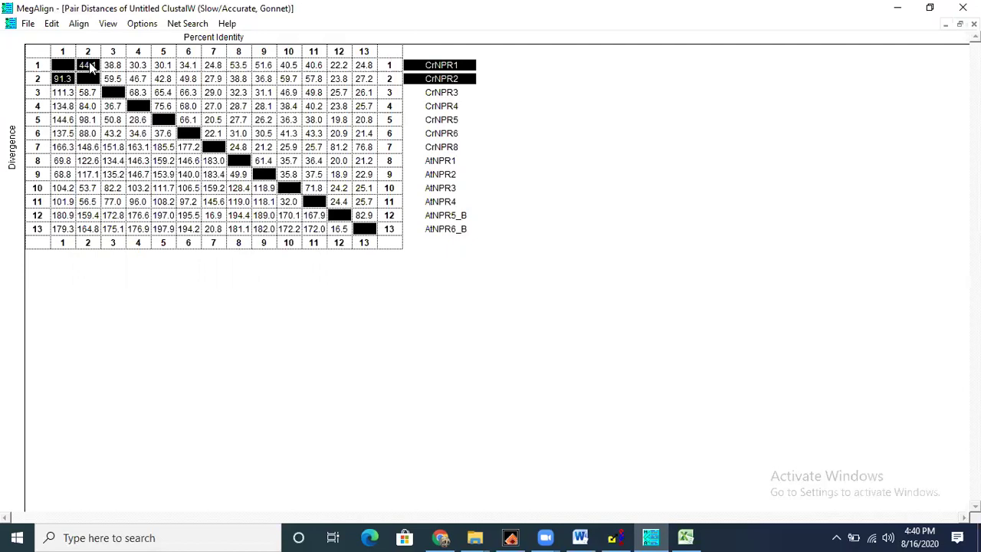
left_click_drag(213, 147, 370, 196)
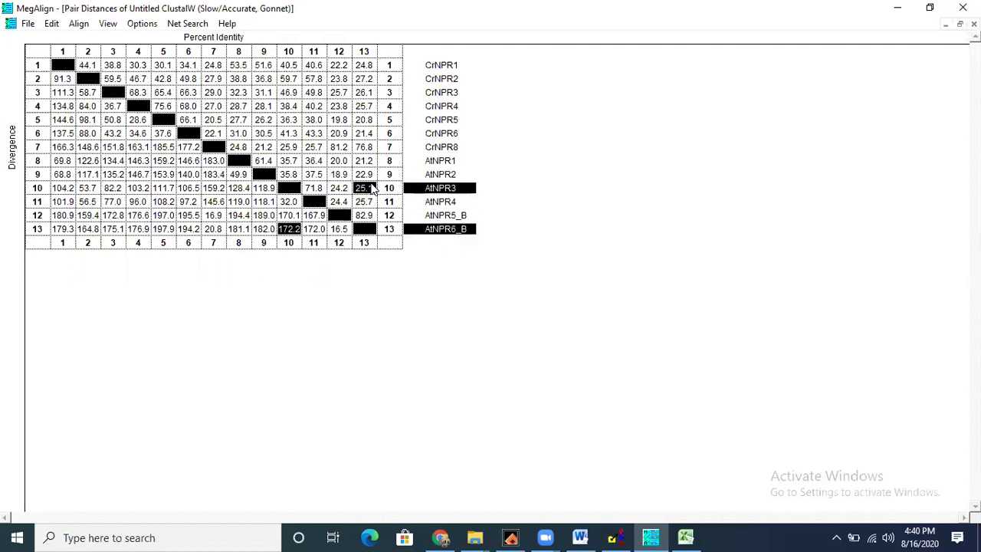
left_click_drag(368, 61, 289, 68)
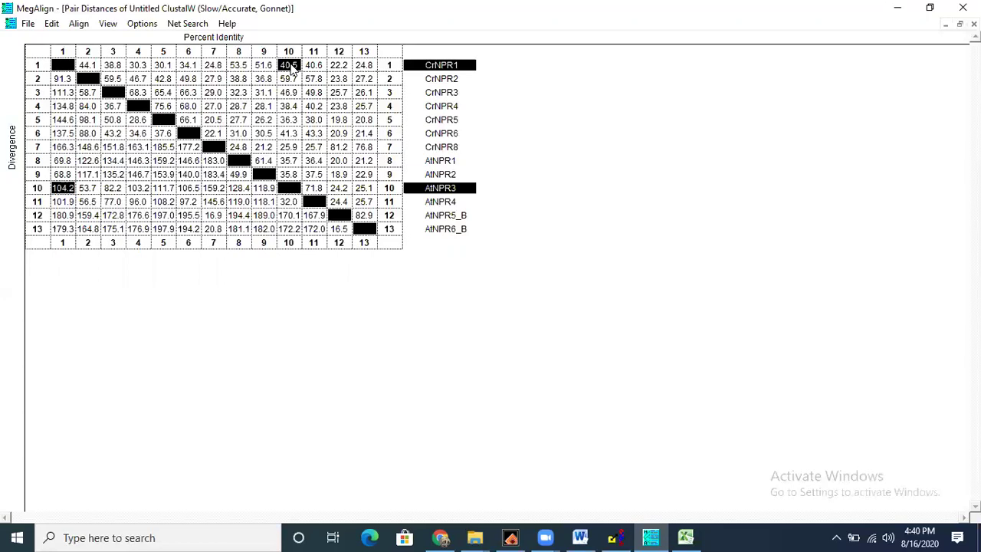
left_click(262, 66)
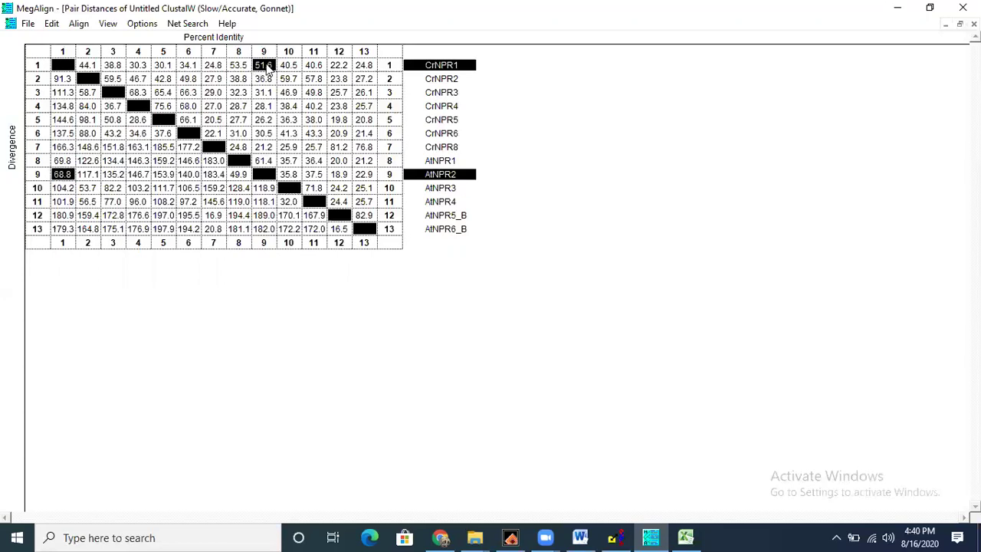
Compare the percent identity of CrNPR1 with AtNPR1, and of CrNPR2 with CrNPR6, CrNPR3, AtNPR5_B and AtNPR6_B.
left_click(239, 66)
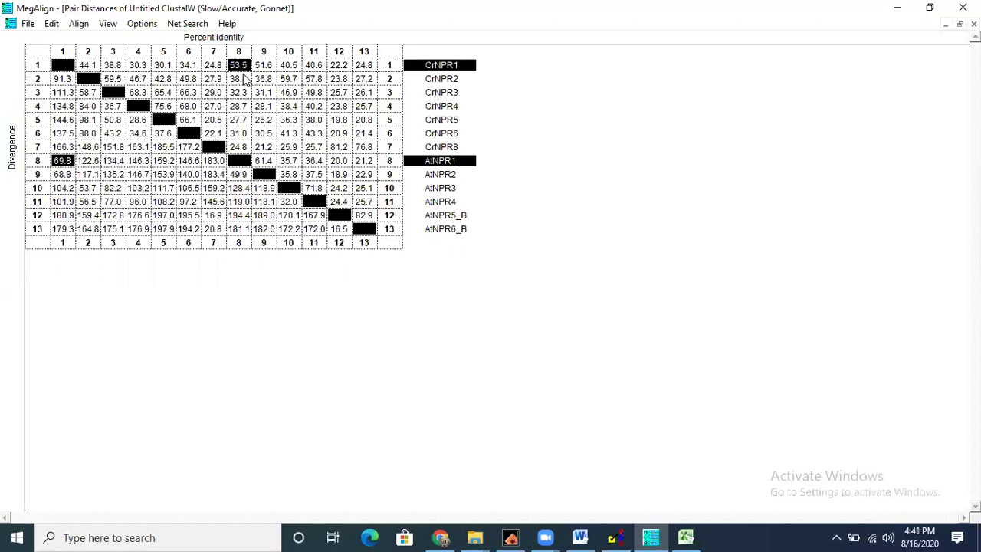
left_click(242, 79)
left_click(187, 79)
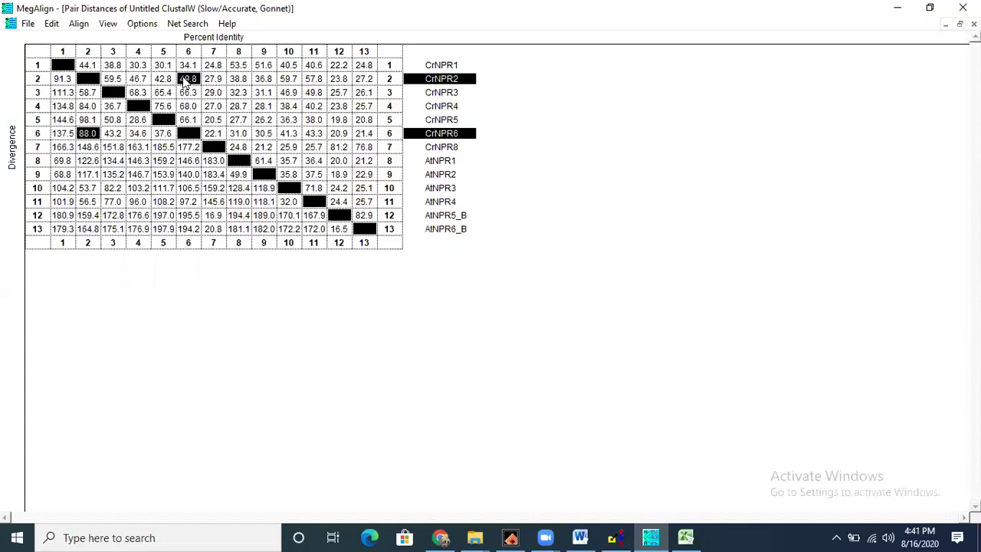
left_click(113, 79)
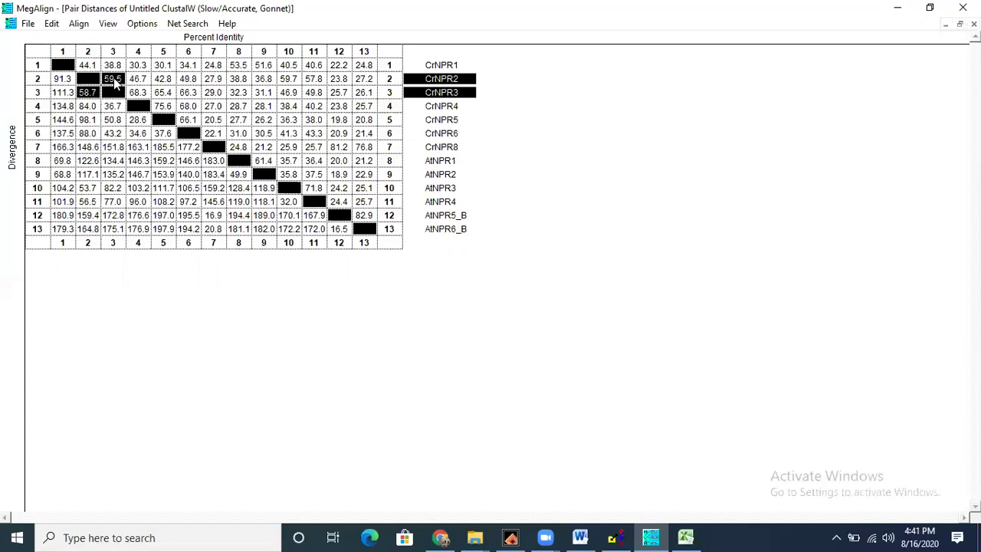
left_click(339, 79)
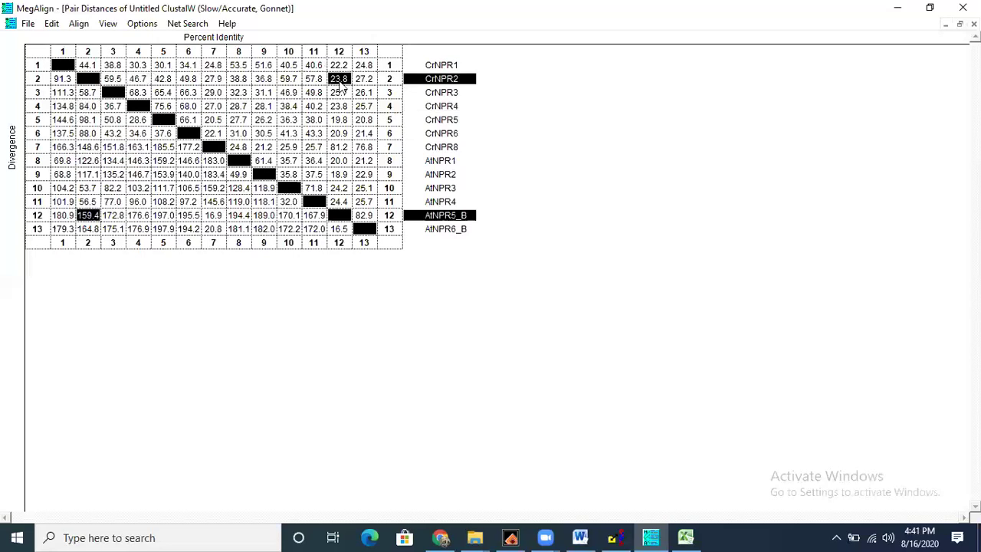
left_click(363, 79)
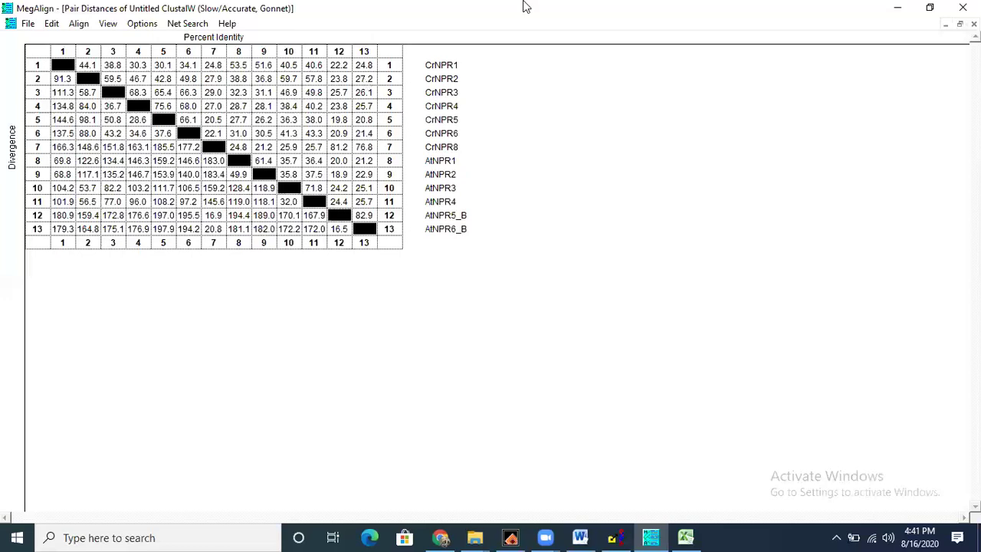
Switch to File Explorer and open the folder Dell PU > Desktop 13 April 2015 > Presentation for research work on drive D.
left_click(900, 9)
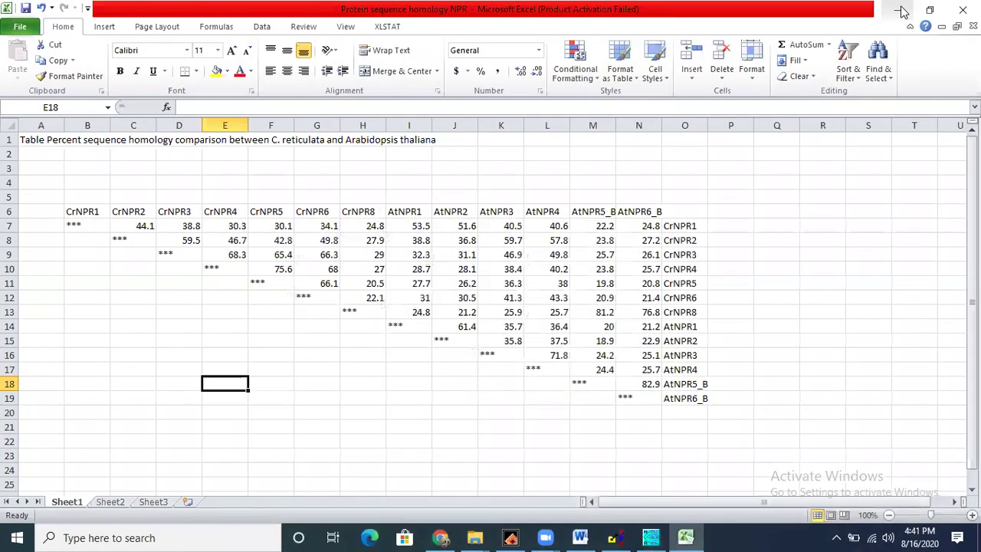
mouse_move(474, 537)
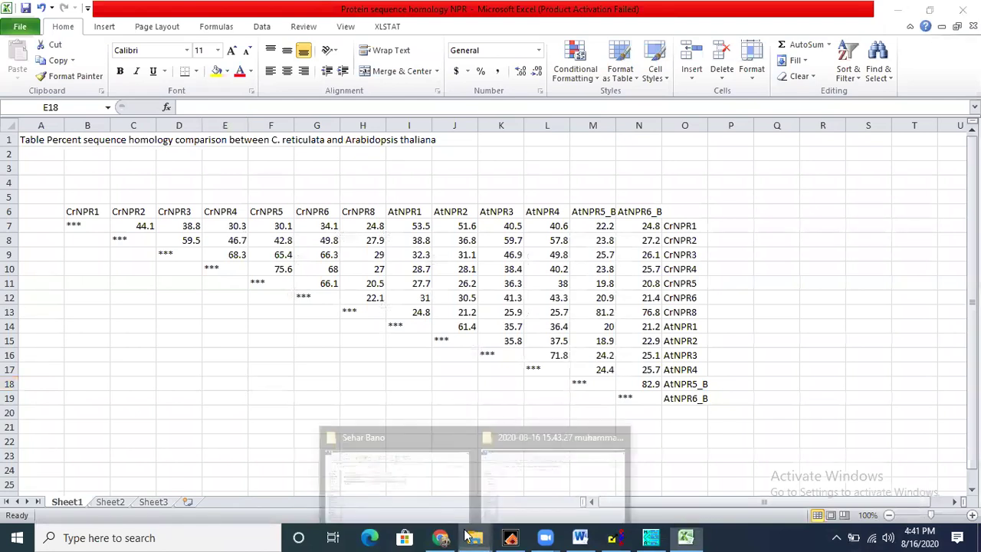
left_click(366, 470)
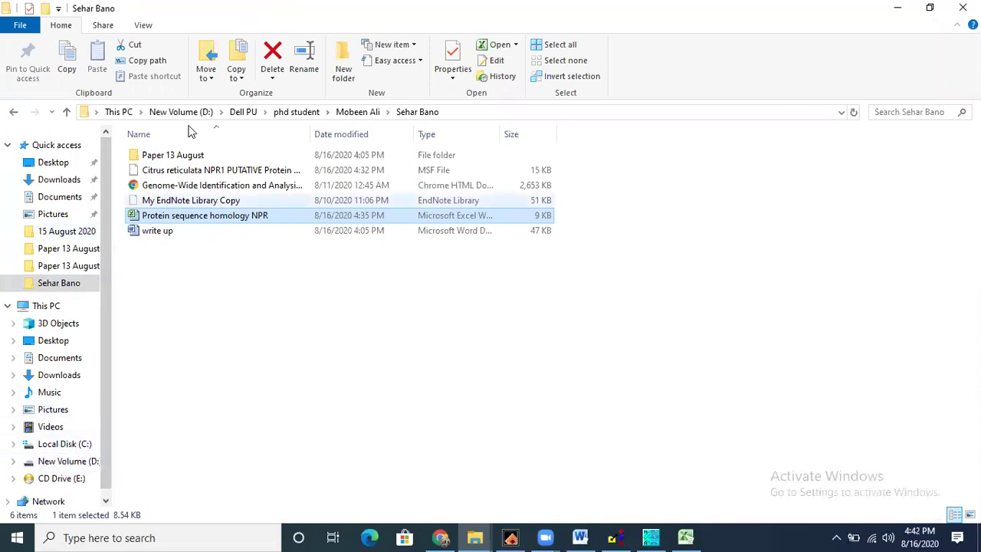
left_click(252, 117)
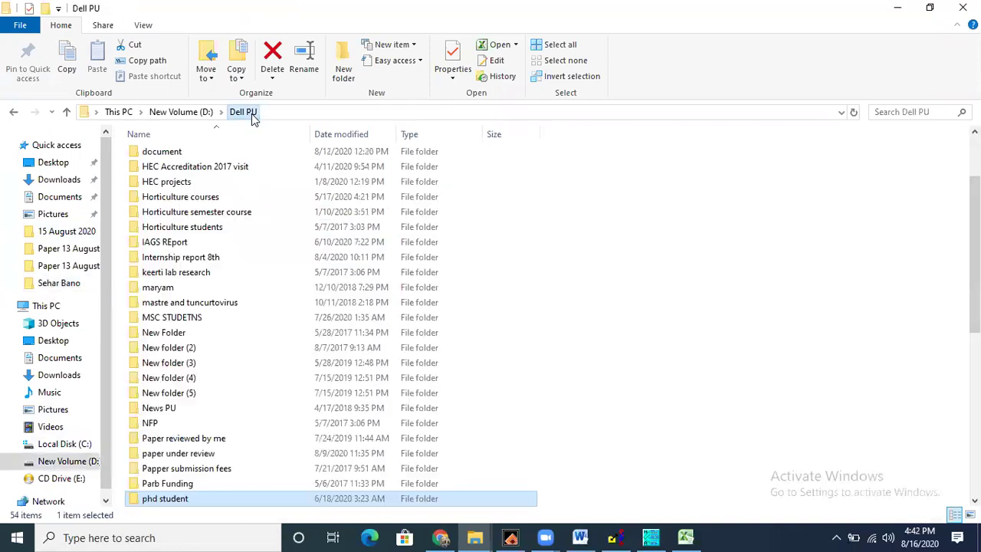
left_click(192, 258)
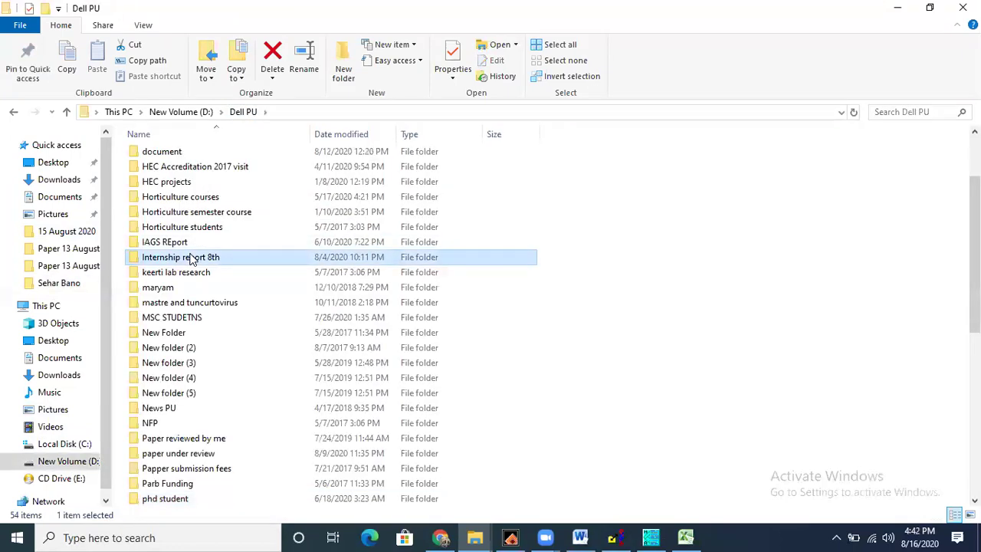
scroll(191, 259, "up", 1)
left_click(190, 152)
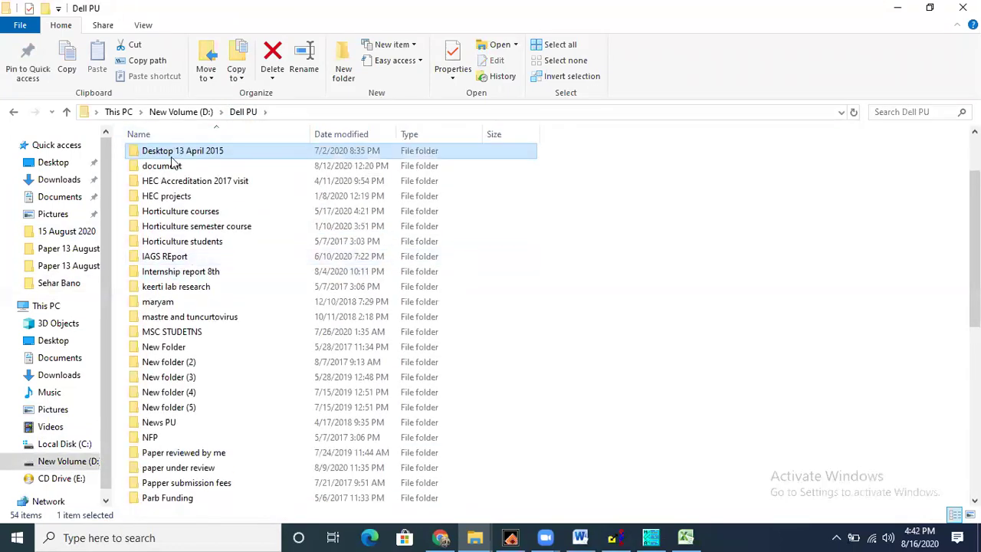
double_click(172, 157)
key("p")
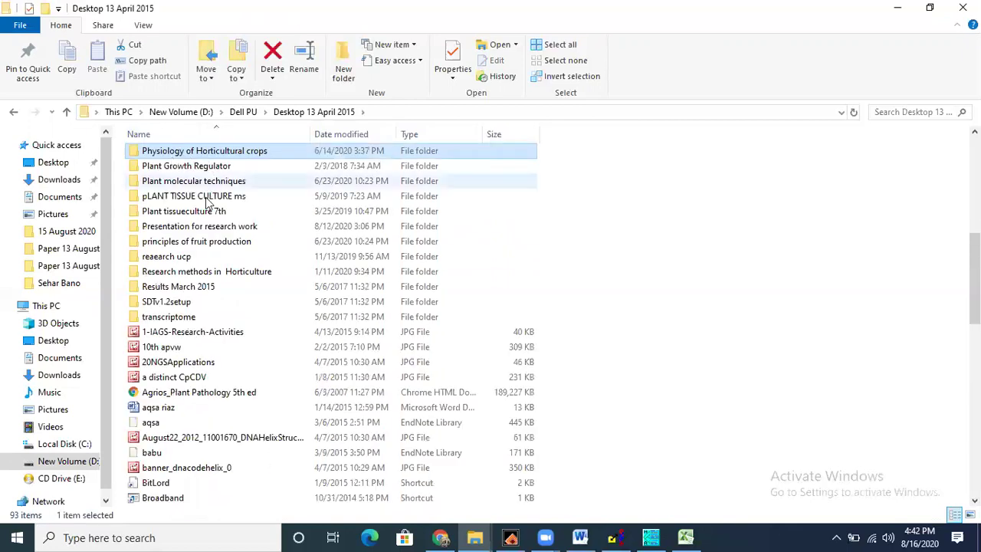
double_click(204, 225)
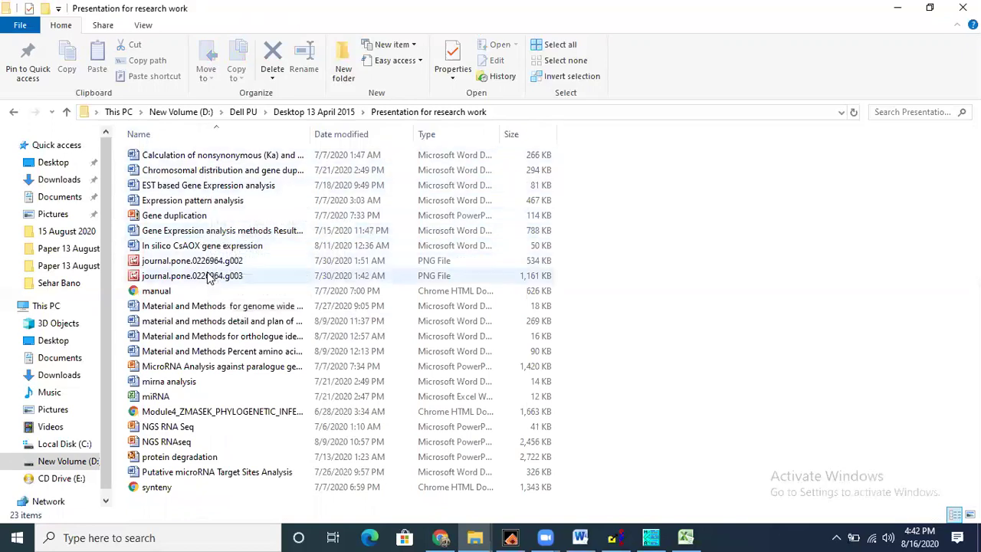
Open the "Material and Methods Percent amino acid identity in Gene" document in Word and bring it to the front.
left_click(231, 352)
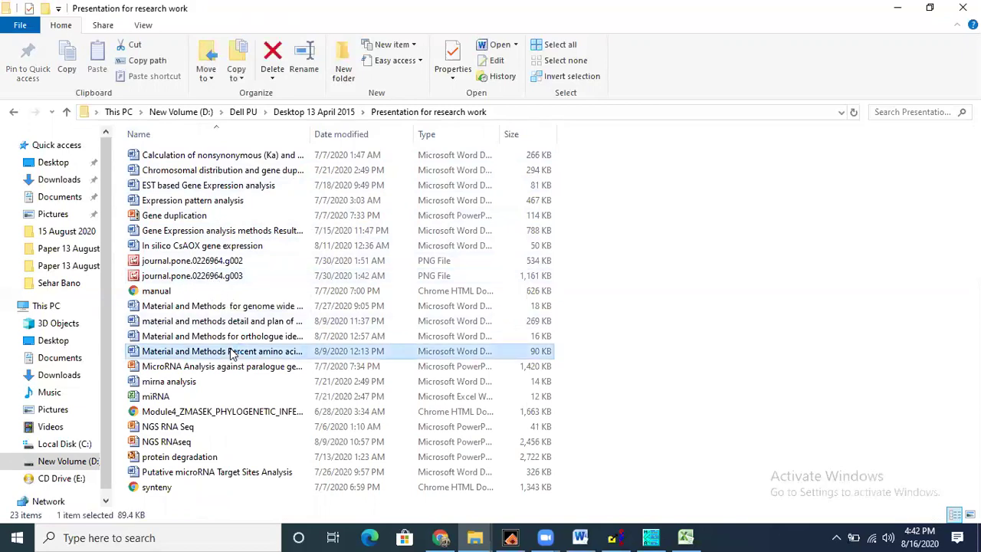
double_click(231, 353)
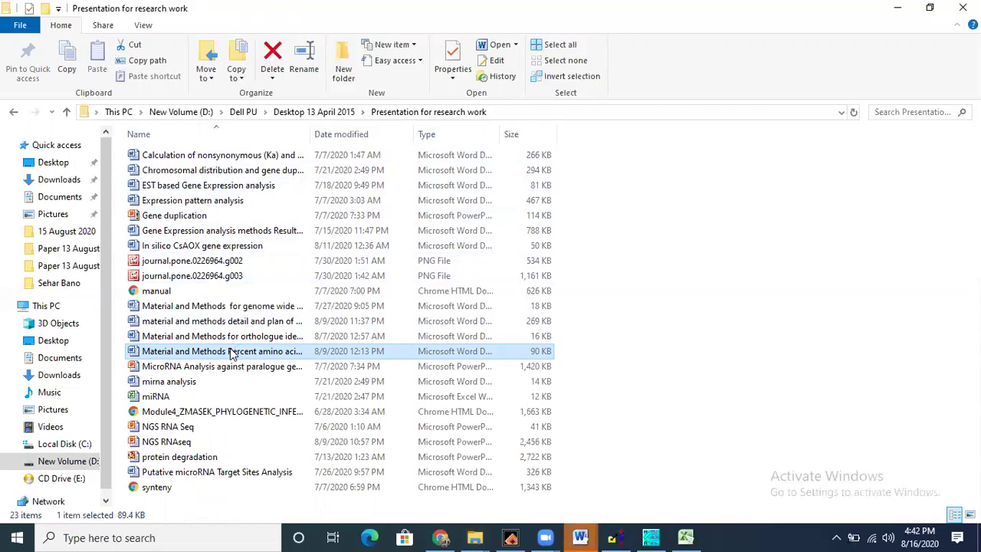
mouse_move(592, 534)
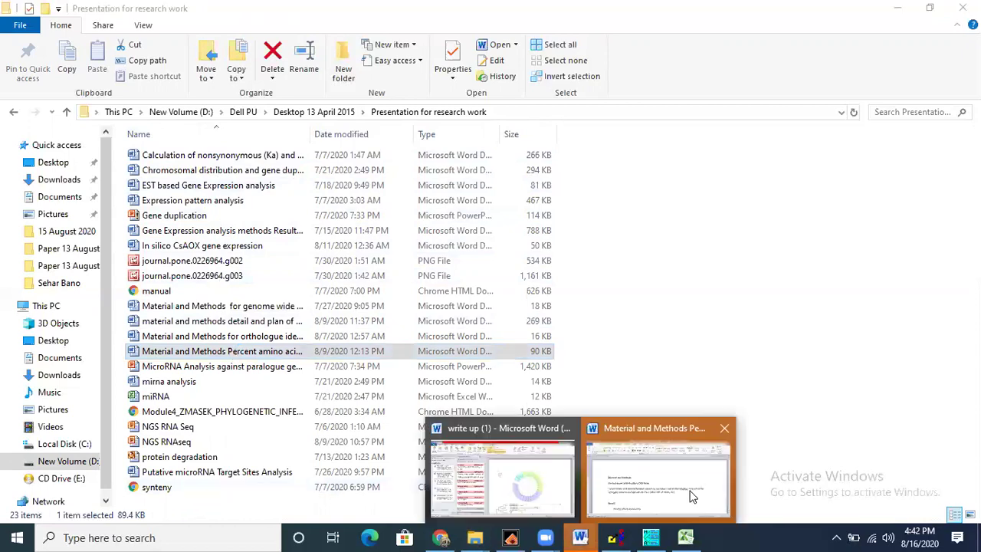
left_click(690, 496)
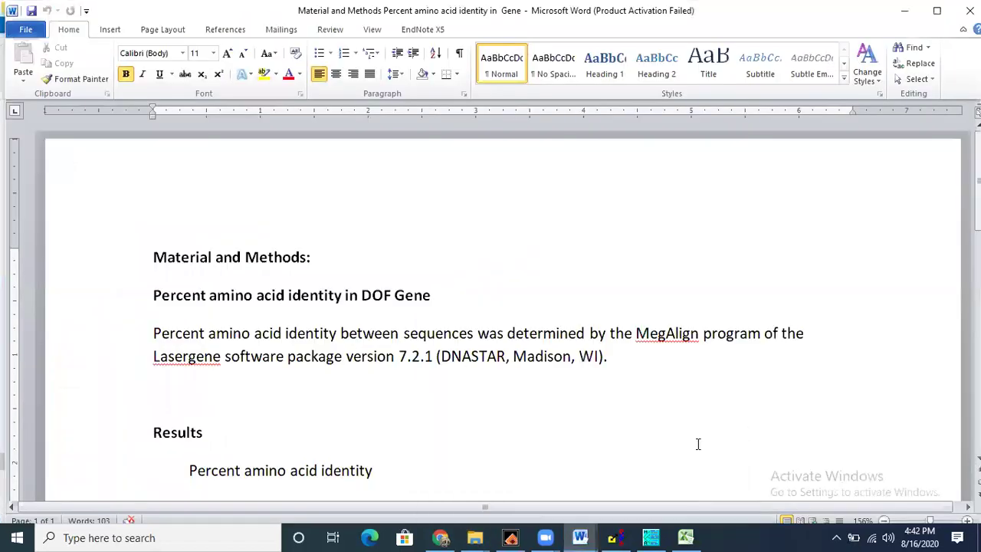
Replace "DOF" with "CrNPR" in the "Percent amino acid identity in DOF Gene" heading.
left_click(638, 325)
left_click_drag(152, 295, 618, 356)
left_click(618, 357)
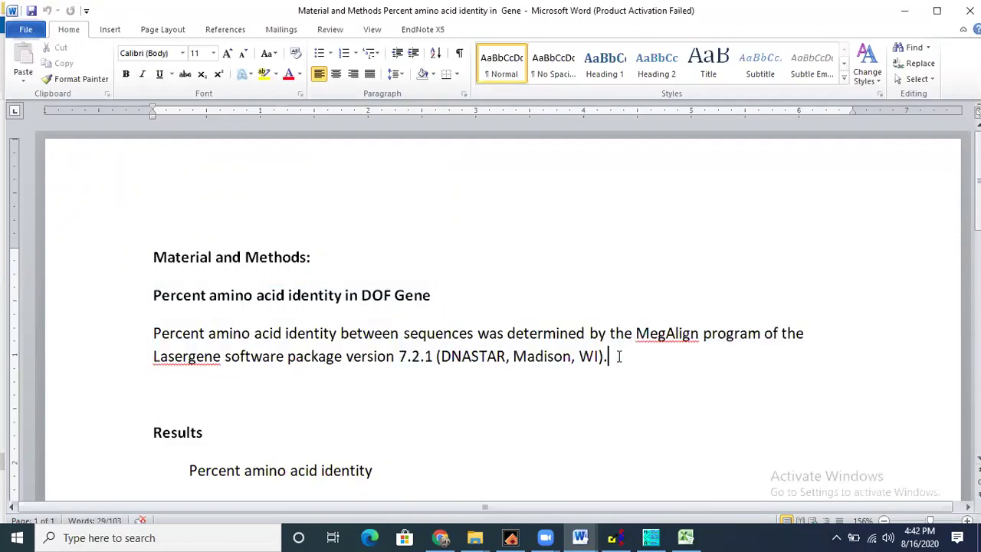
left_click_drag(361, 295, 391, 294)
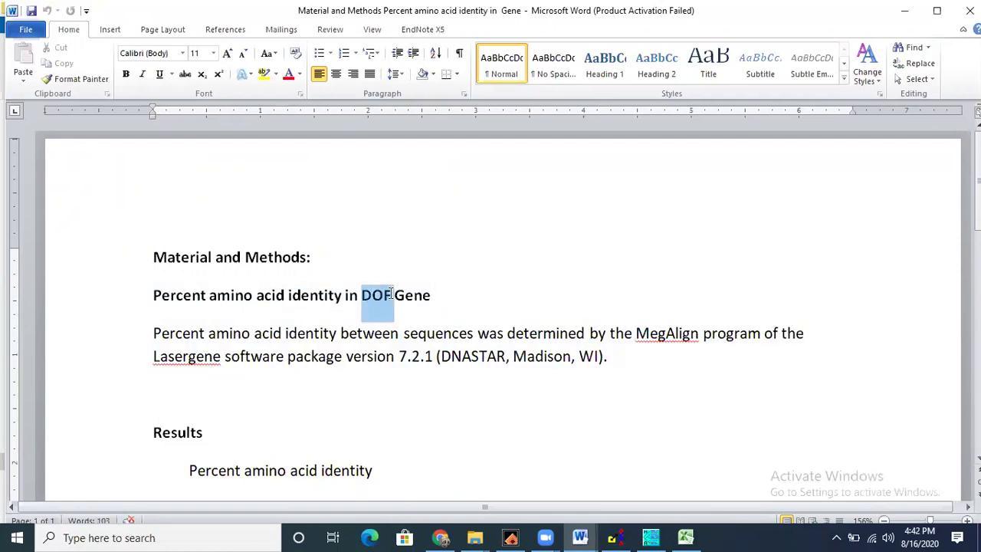
type("NPR")
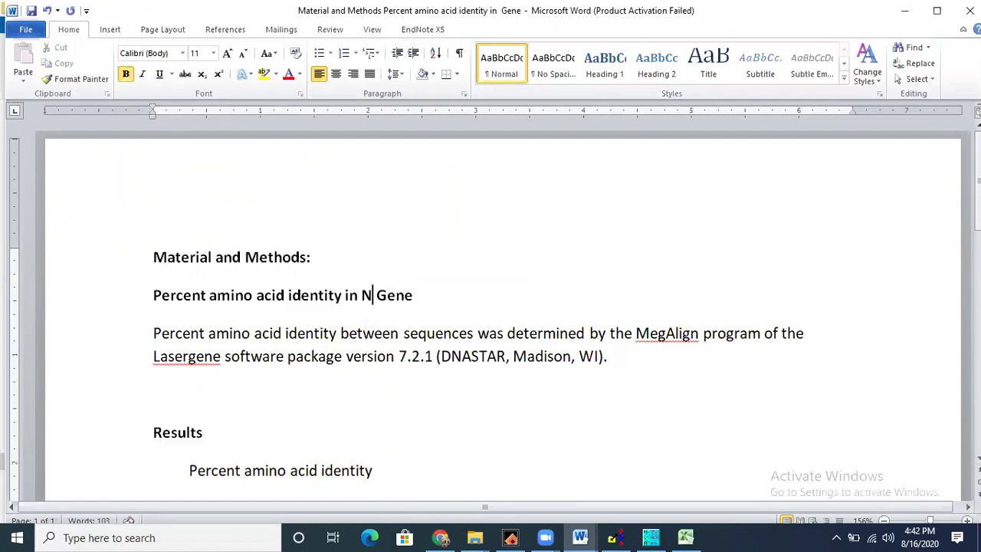
left_click(361, 295)
type("Cr")
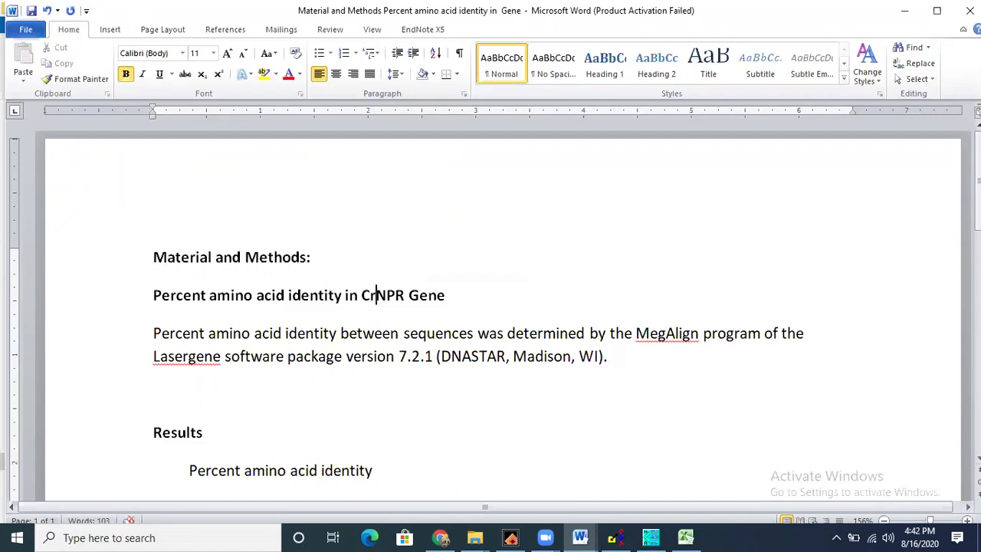
Maximize the document and review Table 2 and the identity range sentence in the Results paragraph on papaya and Arabidopsis NPR1 homologues.
left_click(936, 10)
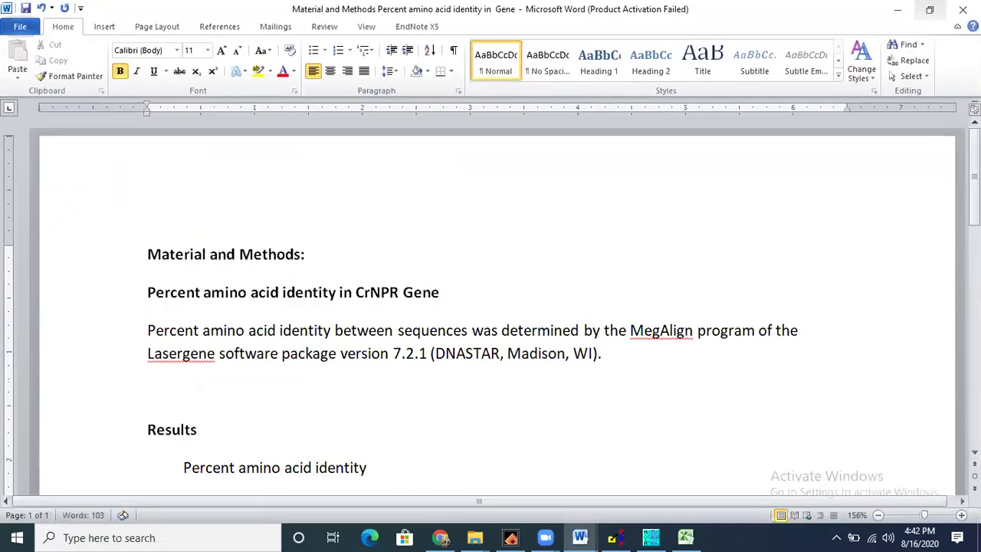
scroll(491, 307, "down", 5)
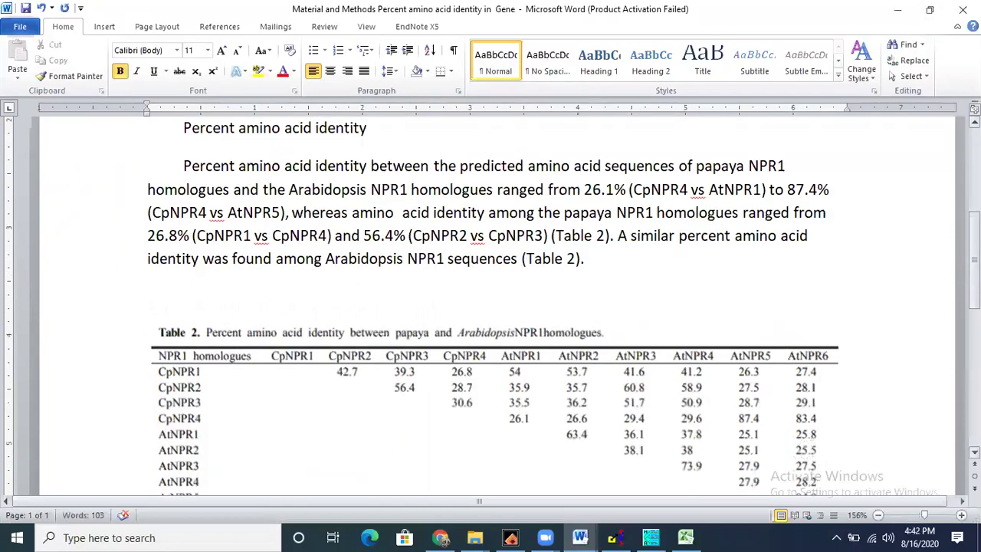
scroll(490, 307, "down", 2)
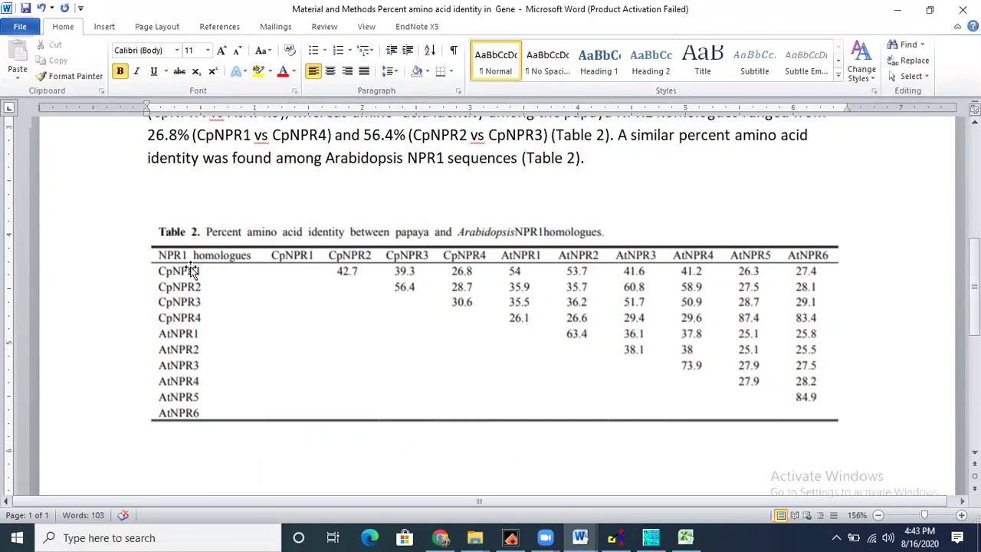
left_click_drag(974, 292, 974, 230)
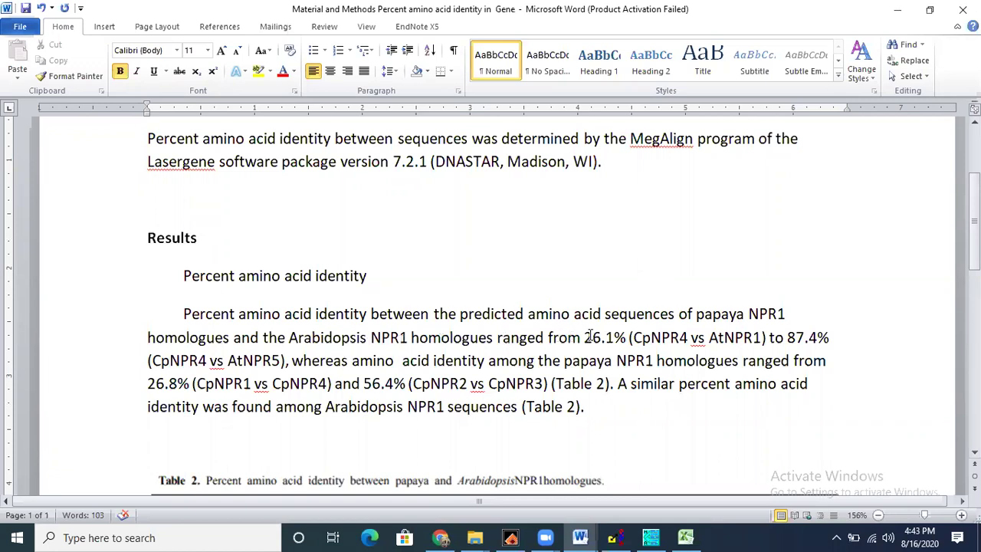
left_click_drag(584, 337, 829, 342)
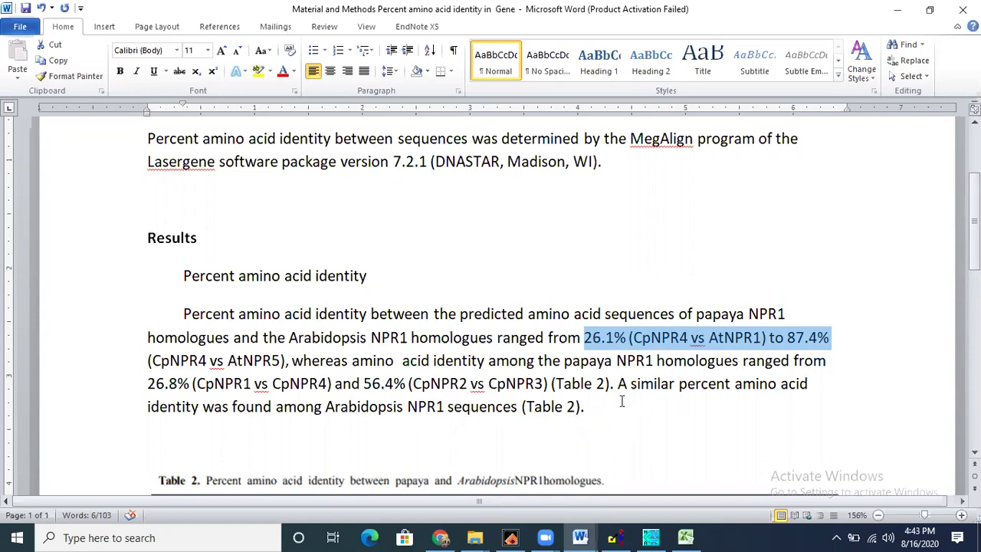
Switch to WhatsApp Web in Chrome and start attaching a document to the open chat.
left_click(440, 537)
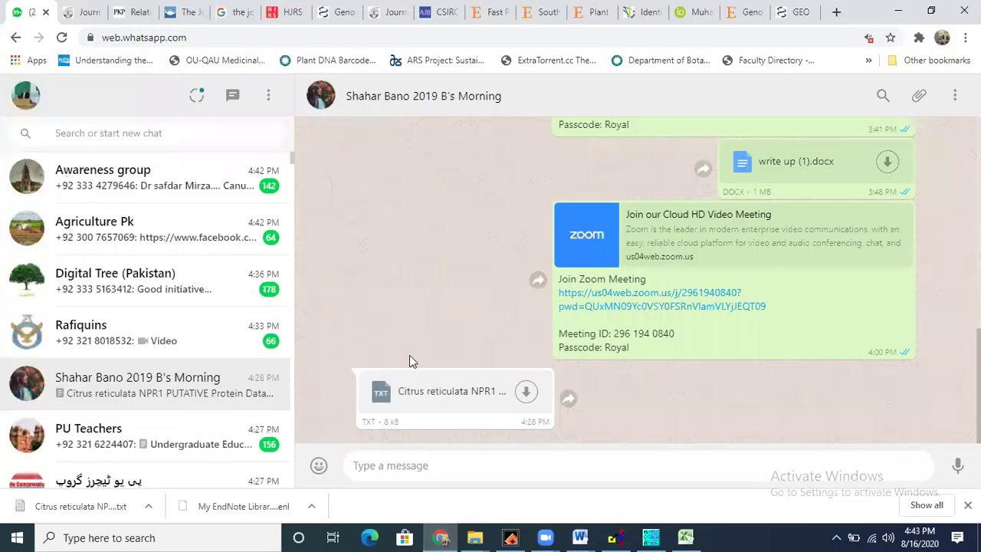
left_click(917, 98)
left_click(922, 245)
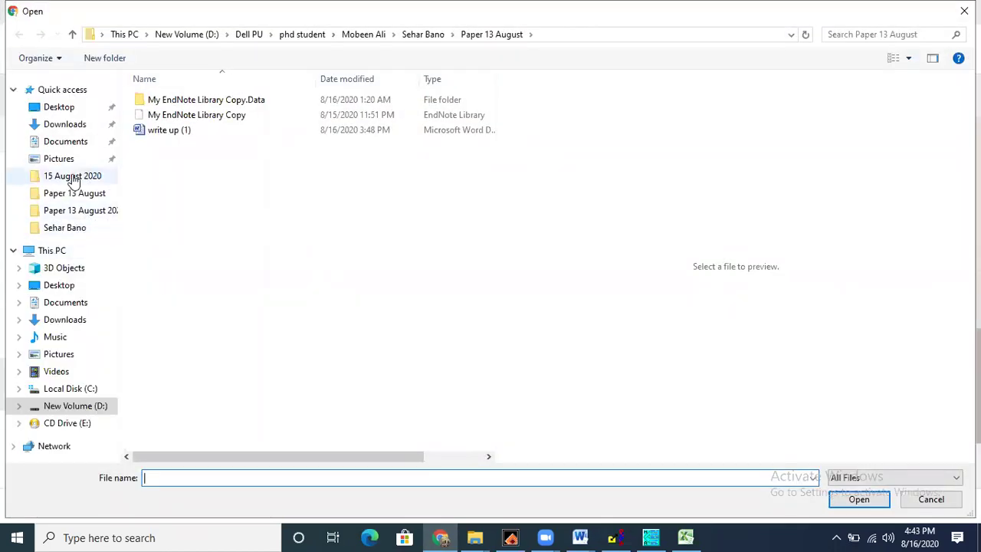
Browse the attachment dialog to the folder Dell PU > Desktop 13 April 2015 > Presentation for research work.
left_click(73, 229)
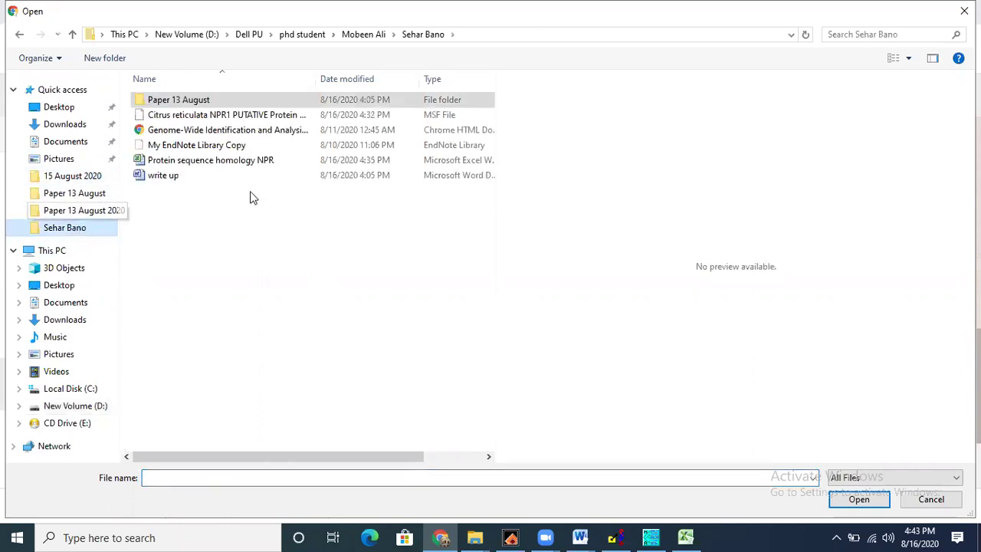
left_click(250, 35)
left_click(191, 280)
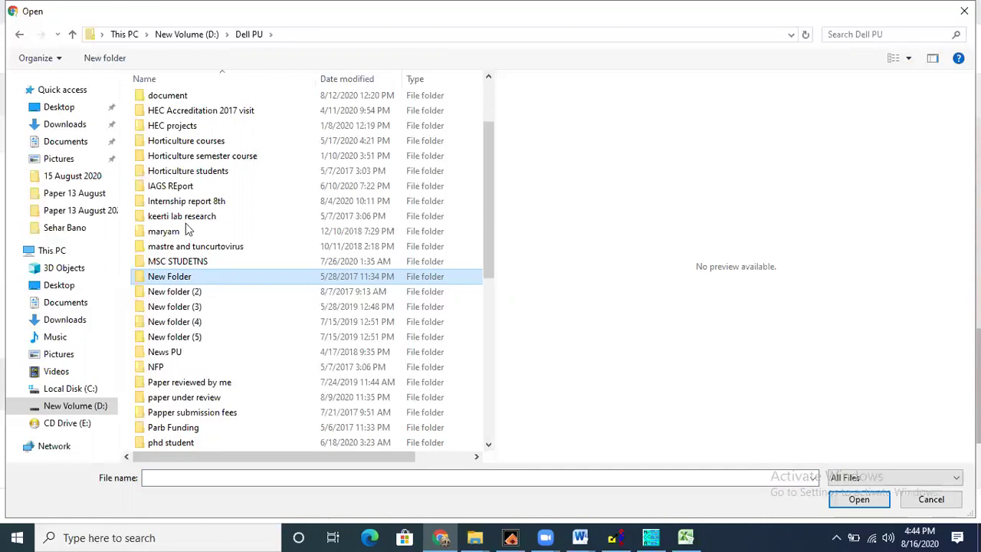
left_click(178, 143)
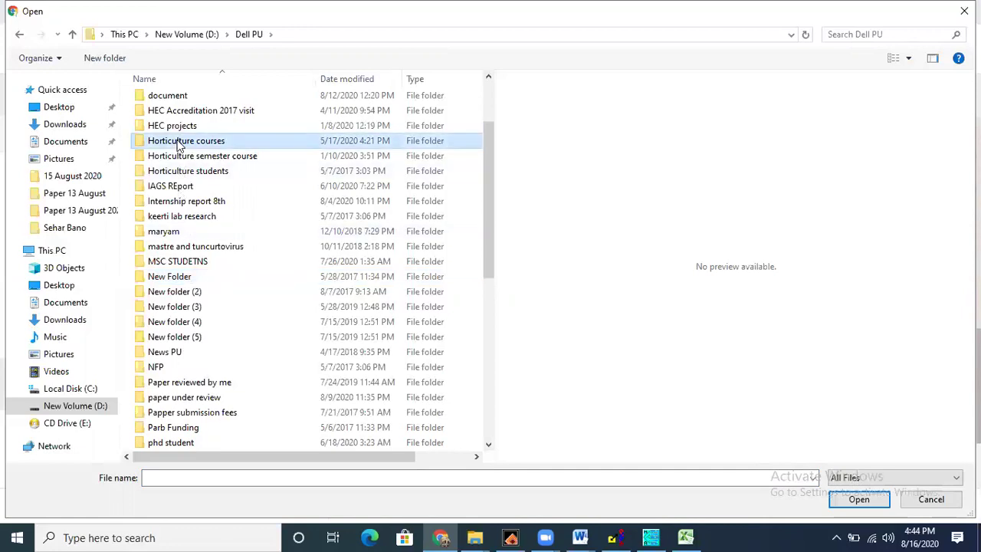
key("d")
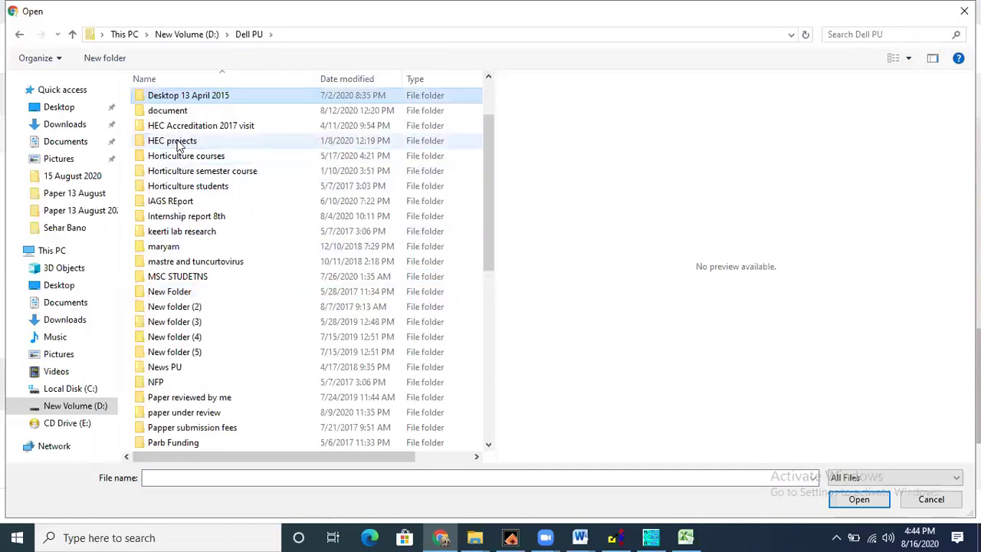
double_click(192, 100)
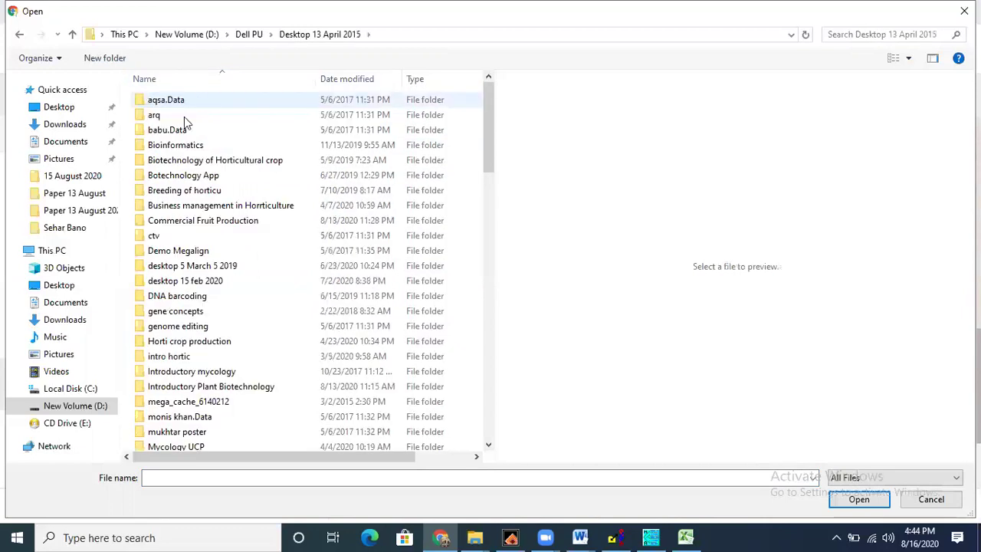
left_click(209, 221)
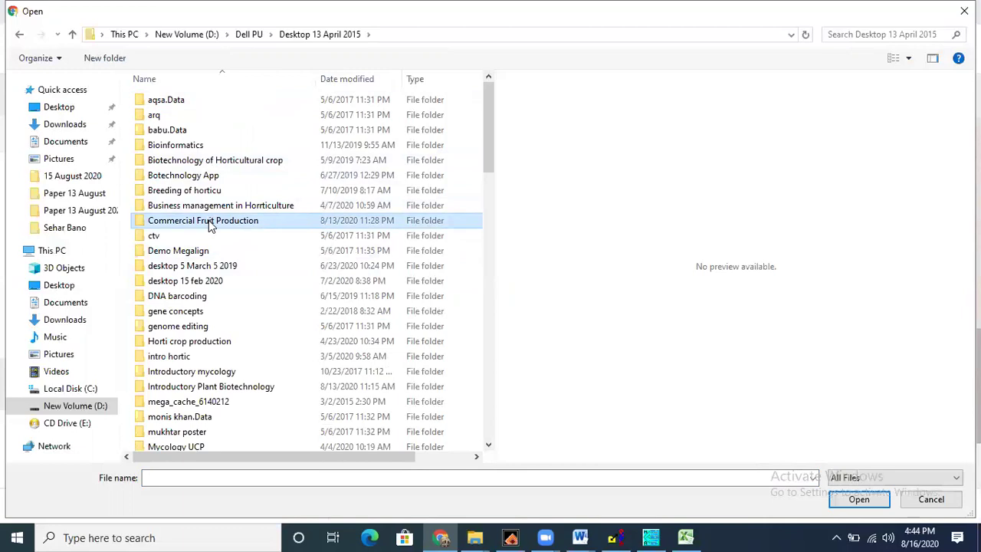
key("p")
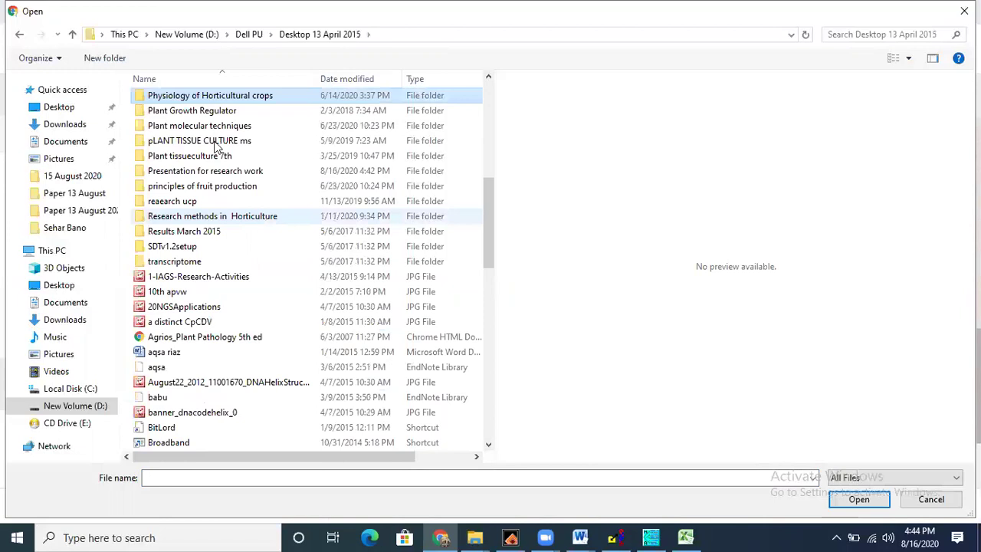
double_click(215, 170)
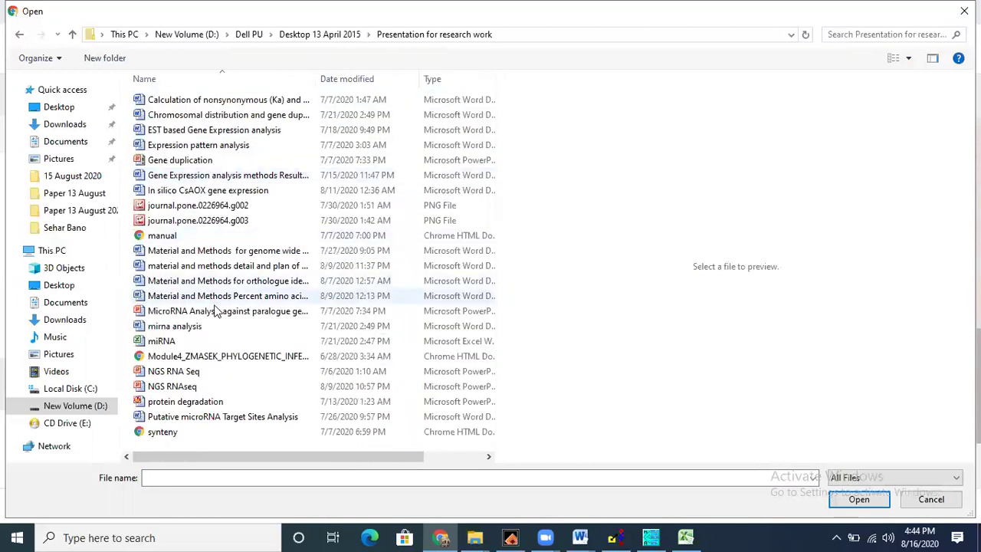
Attach "Material and Methods Percent amino acid identity in Gene" and "MicroRNA Analysis against paralogue gene in Plants" together and send them to the chat.
left_click(228, 315)
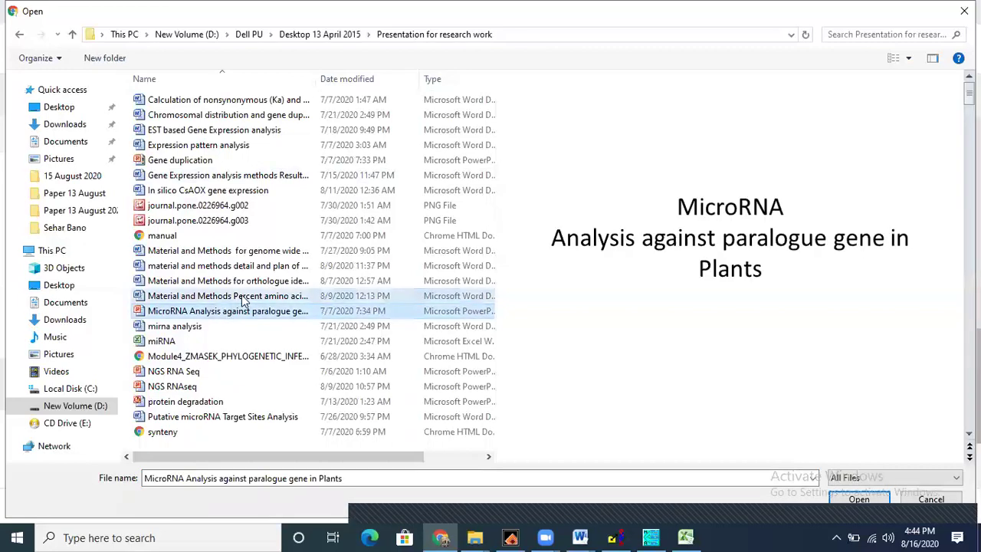
left_click(242, 297, "ctrl")
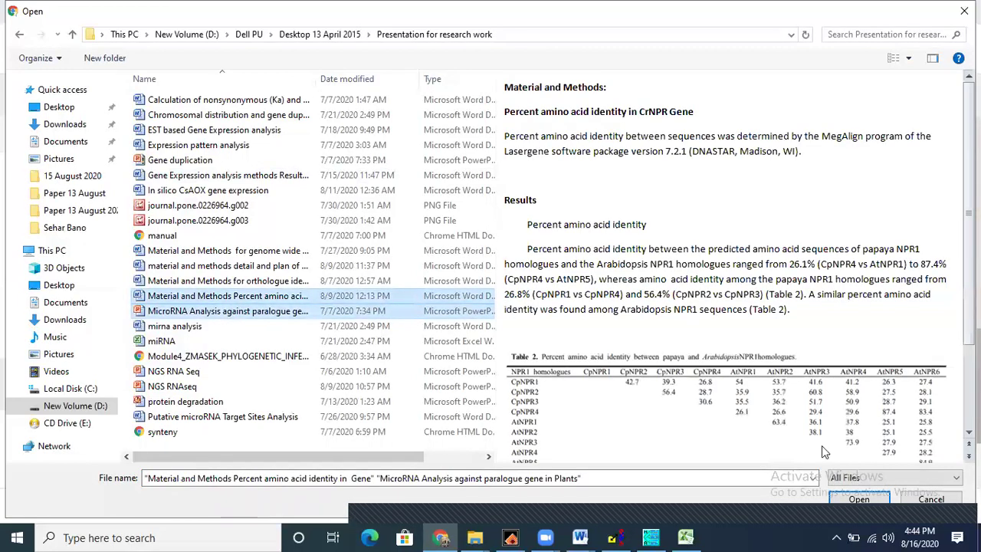
left_click(851, 498)
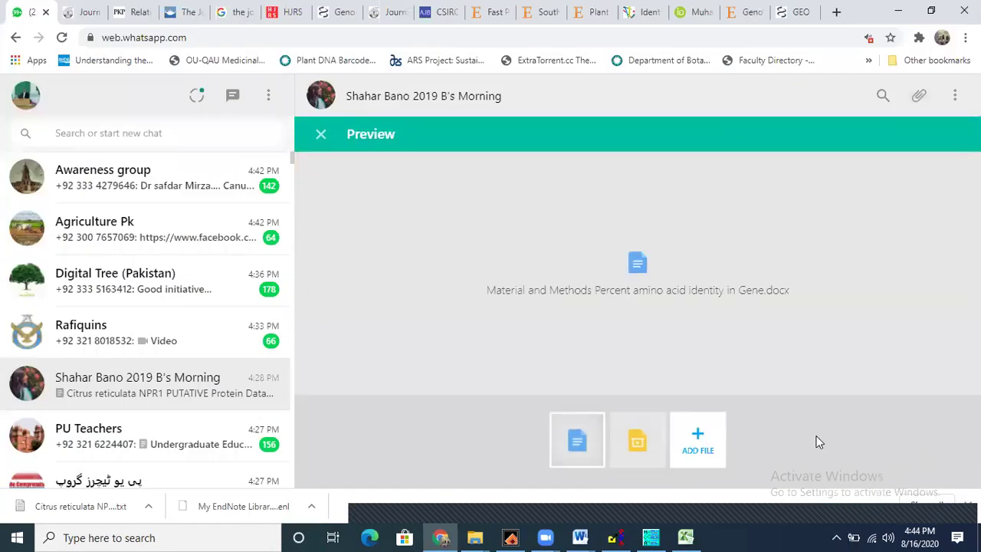
left_click(928, 396)
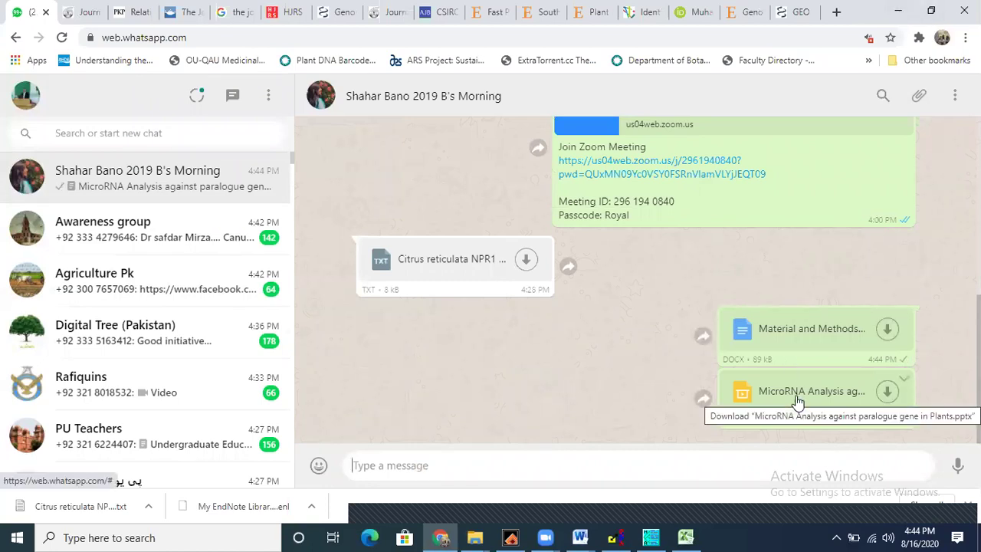
Return to the Presentation for research work folder and open "MicroRNA Analysis against paralogue gene in Plants" in PowerPoint.
left_click(901, 11)
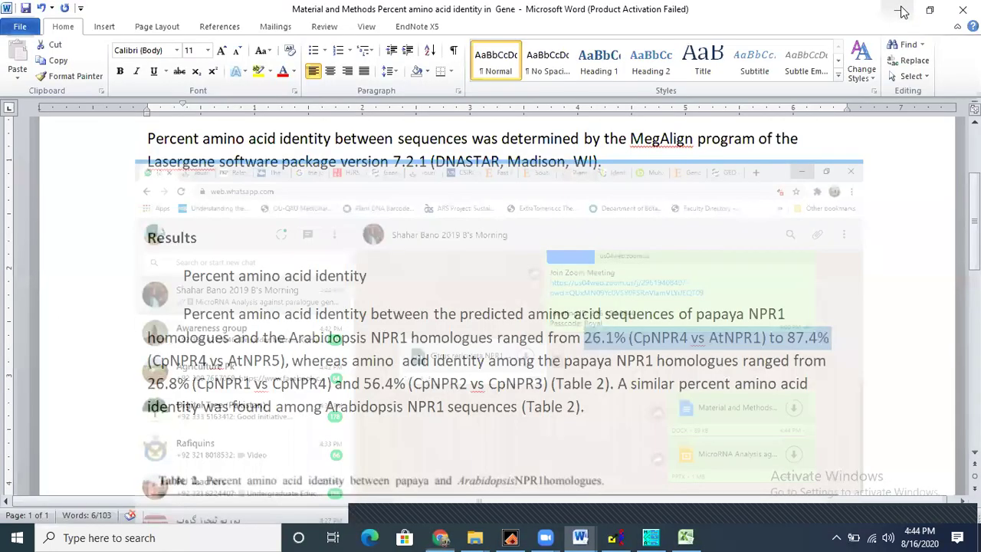
left_click(898, 11)
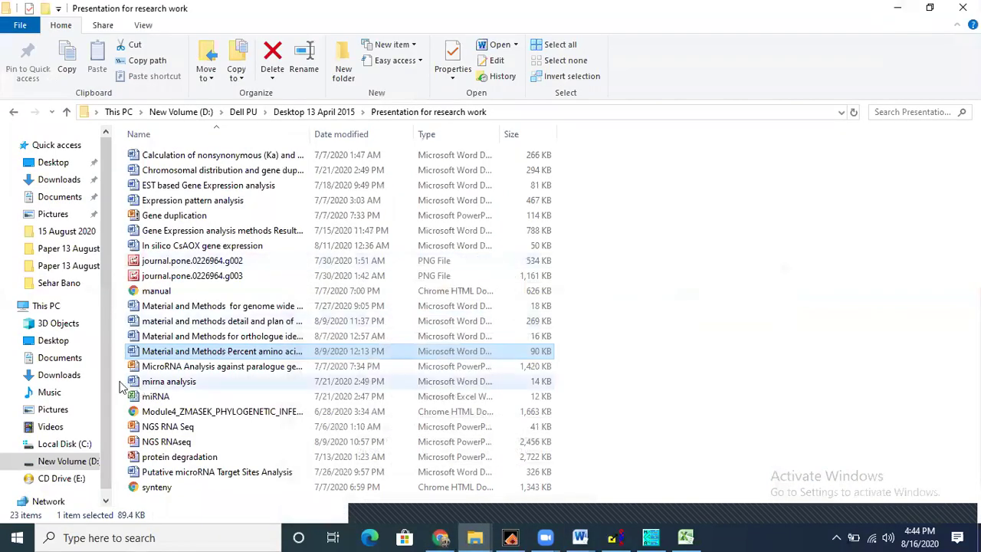
double_click(198, 367)
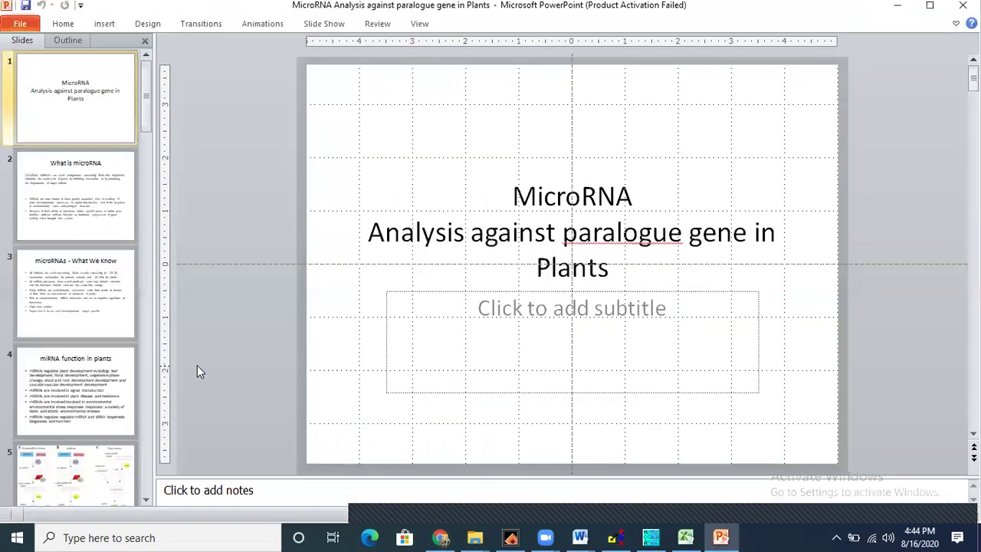
Review the presentation's slides from the title through the computational tools and target sites analysis to "Regulation of Isoforms by miRNAs".
scroll(197, 365, "down", 1)
scroll(197, 365, "up", 1)
scroll(197, 364, "down", 3)
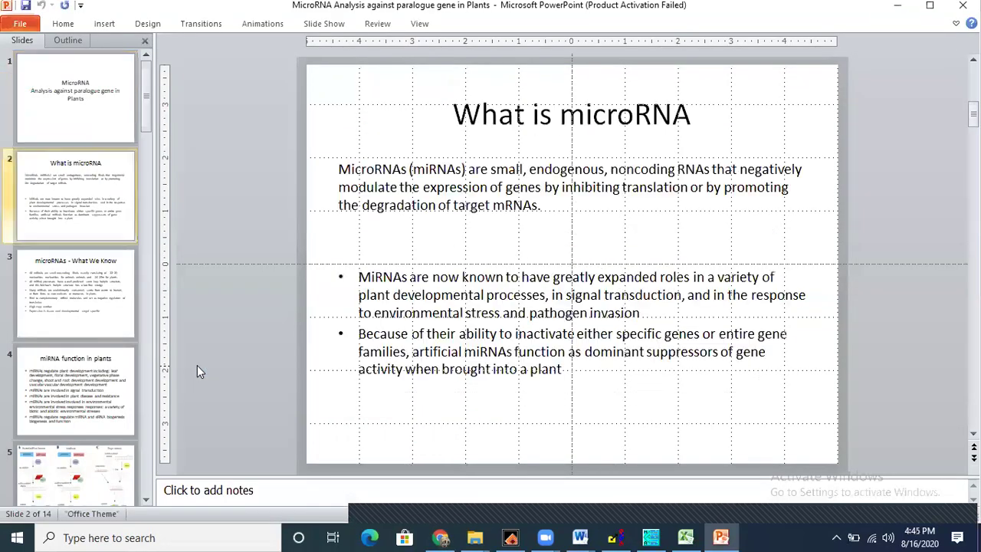
scroll(197, 365, "down", 2)
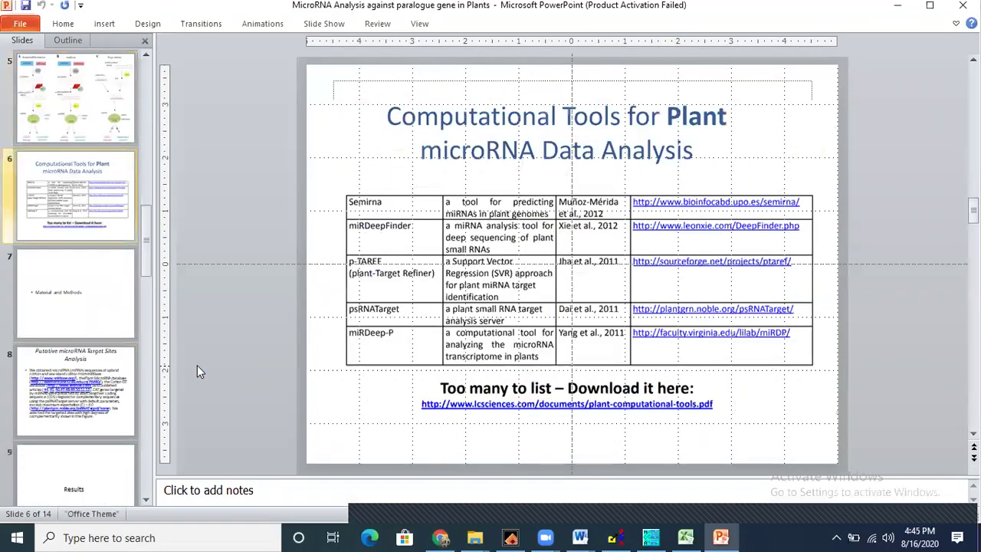
scroll(197, 365, "down", 1)
scroll(197, 371, "down", 1)
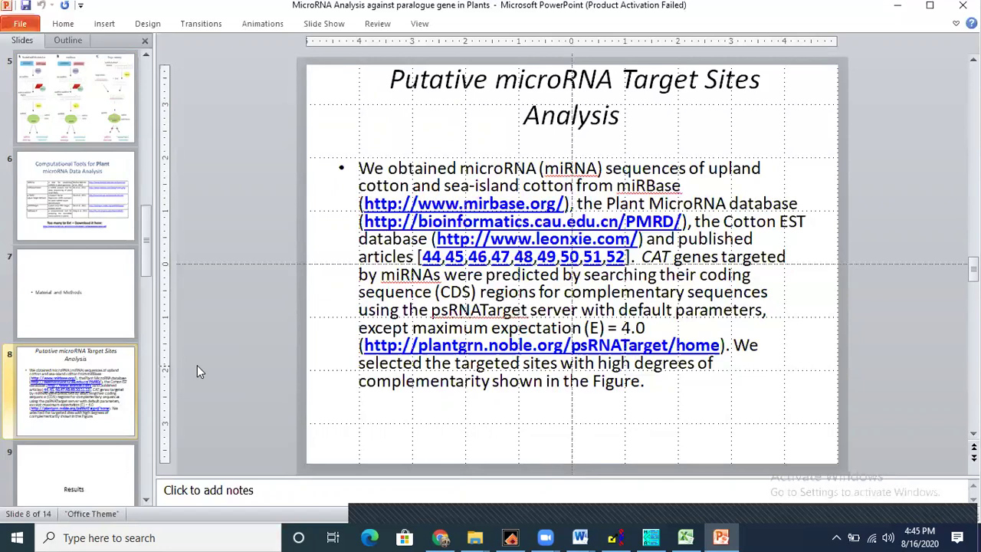
scroll(197, 365, "down", 2)
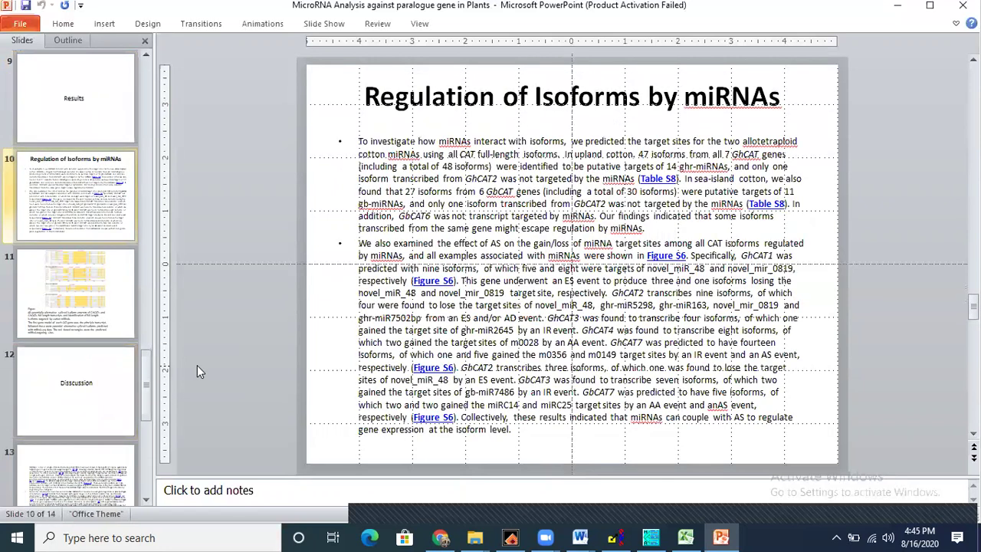
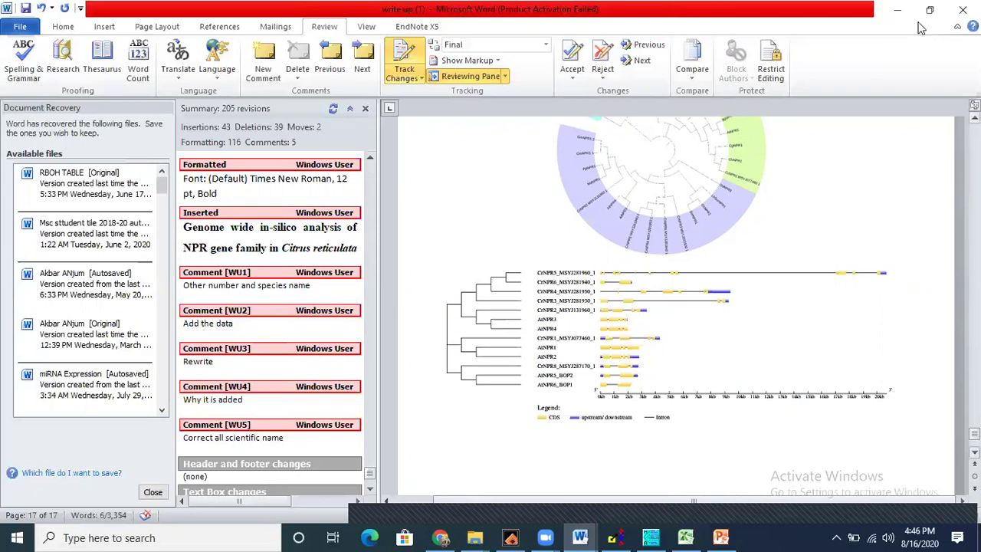
Return to the microRNA presentation and examine the isoform regulation text, the GhCAT figure slide and the discussion slide at a larger zoom.
left_click(897, 9)
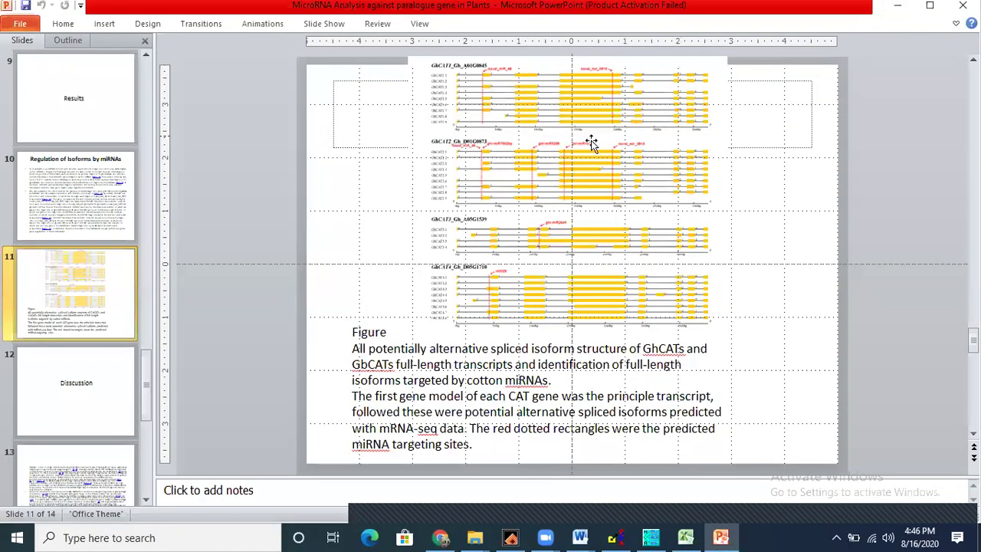
left_click(912, 520)
mouse_move(911, 520)
left_mouse_down()
mouse_move(925, 526)
mouse_move(904, 527)
left_mouse_up()
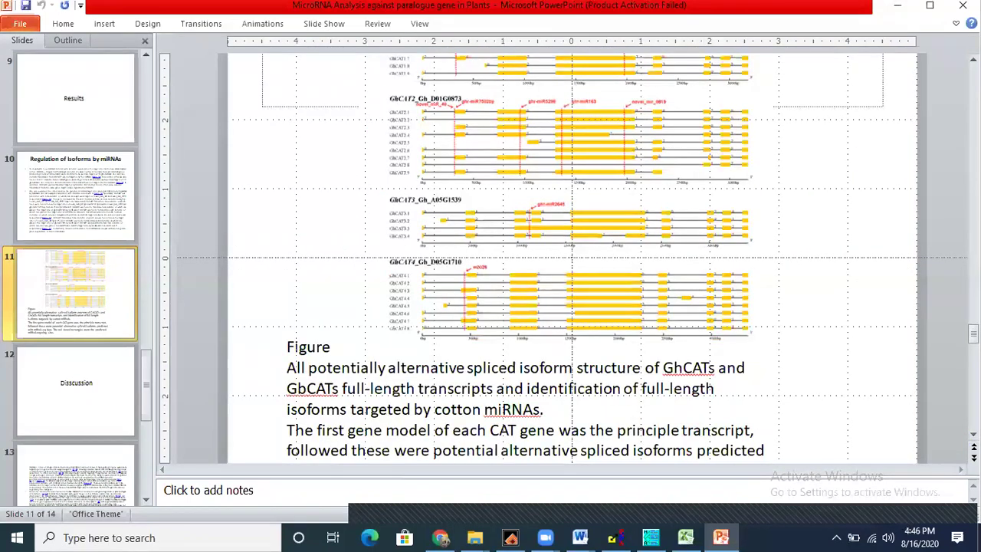
left_click_drag(971, 335, 972, 314)
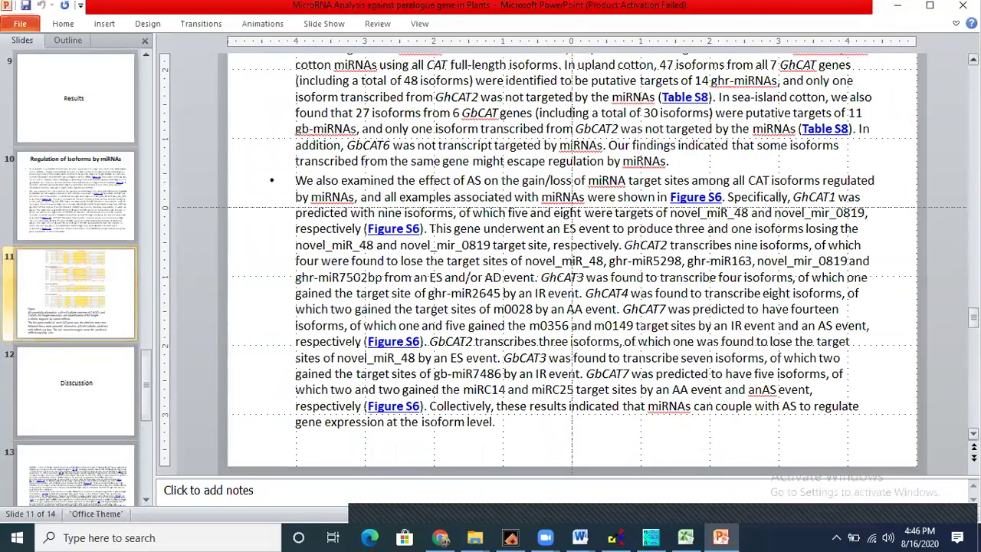
scroll(571, 260, "down", 5)
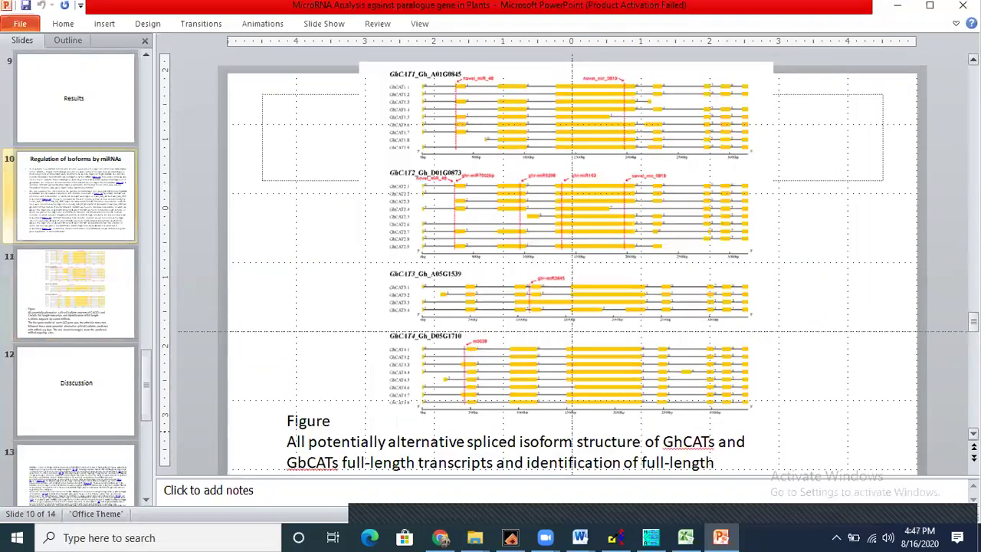
scroll(571, 264, "up", 6)
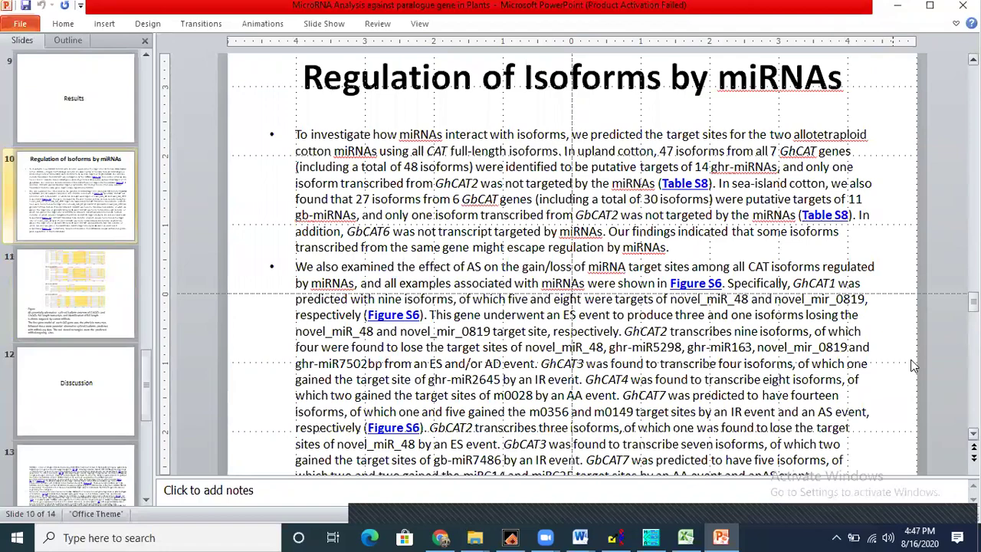
scroll(571, 264, "down", 10)
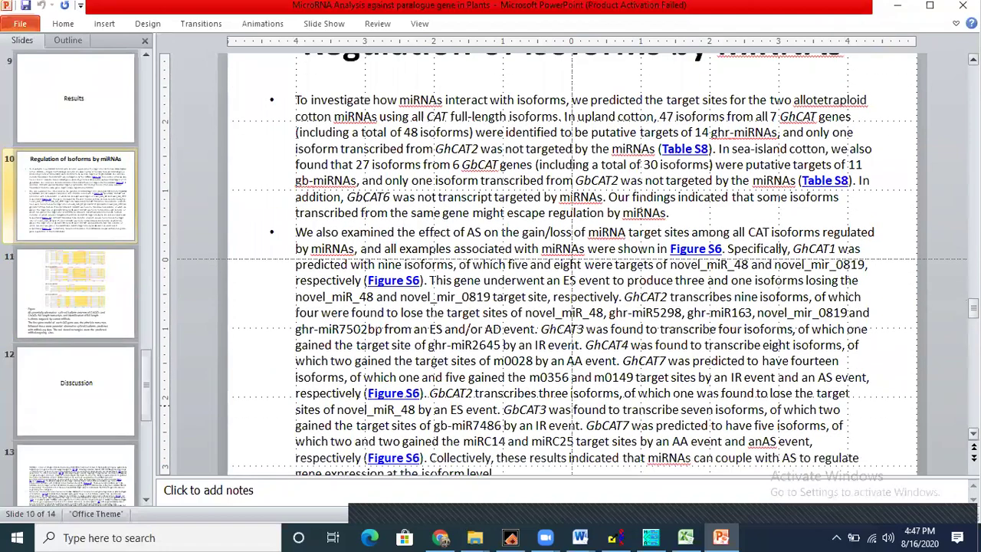
scroll(546, 298, "down", 5)
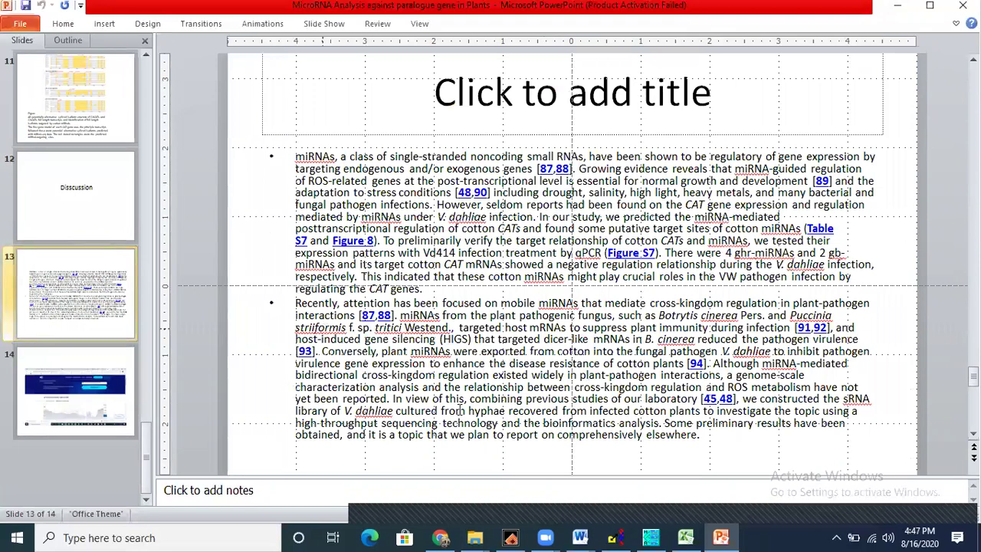
left_click(91, 101)
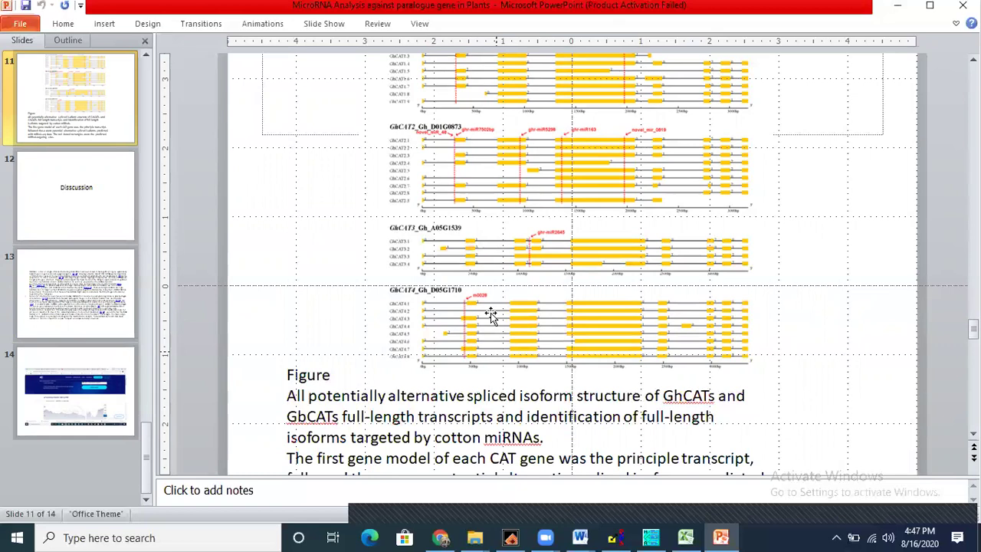
Switch to the "write up (1)" document in Word and review the "miRNA Expression Dataset in C. reticulata" paragraph.
left_click(576, 536)
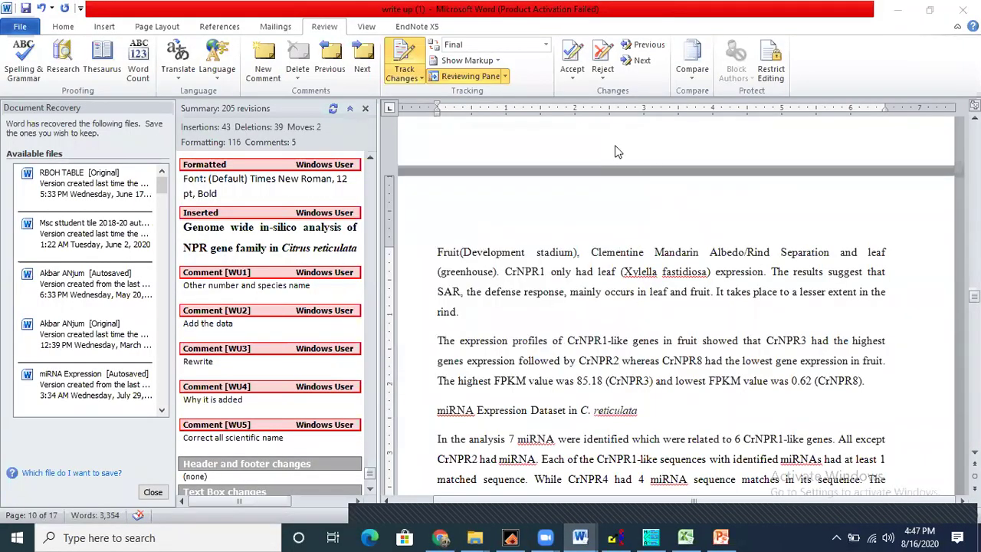
key("Down")
left_click(743, 439)
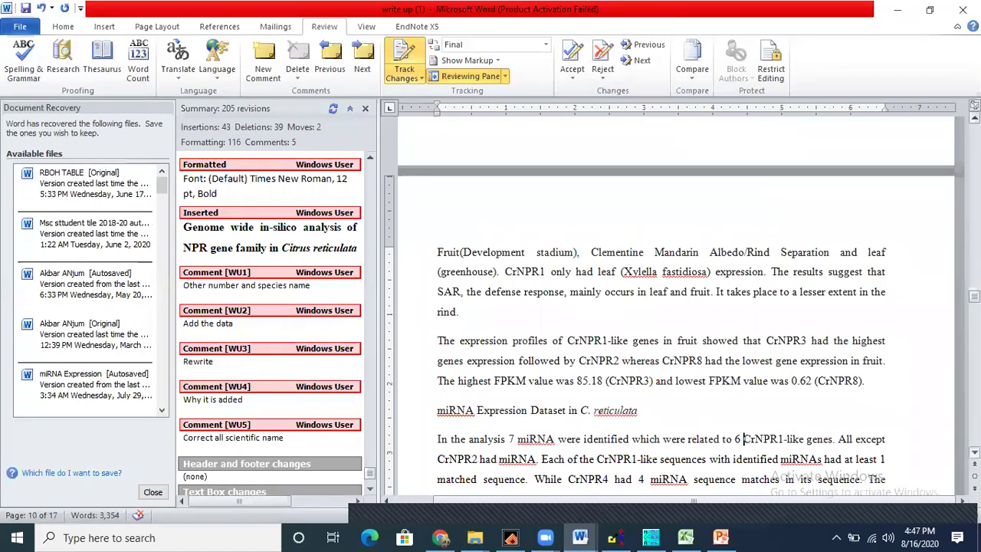
scroll(616, 420, "down", 5)
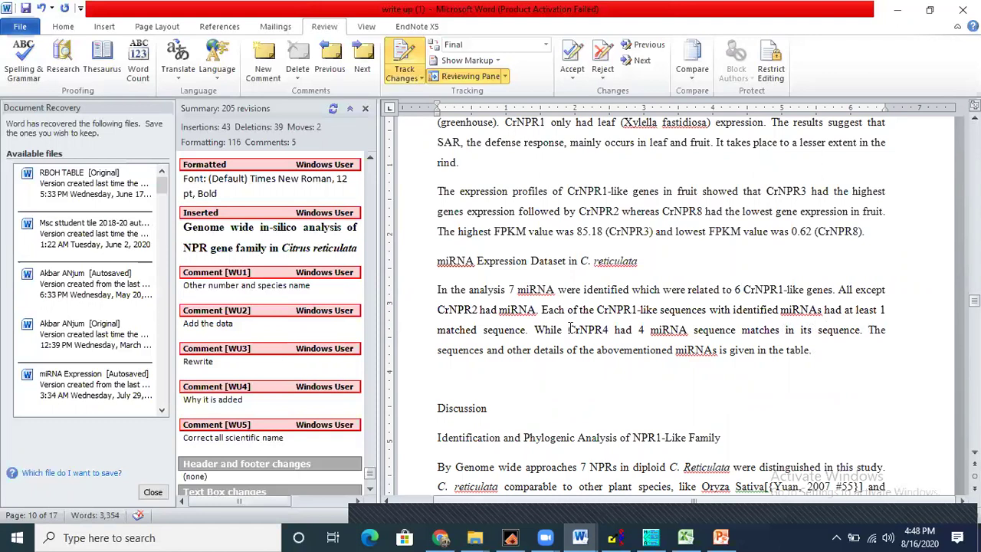
left_click_drag(436, 307, 536, 311)
left_click(491, 314)
left_click(839, 289)
type("W")
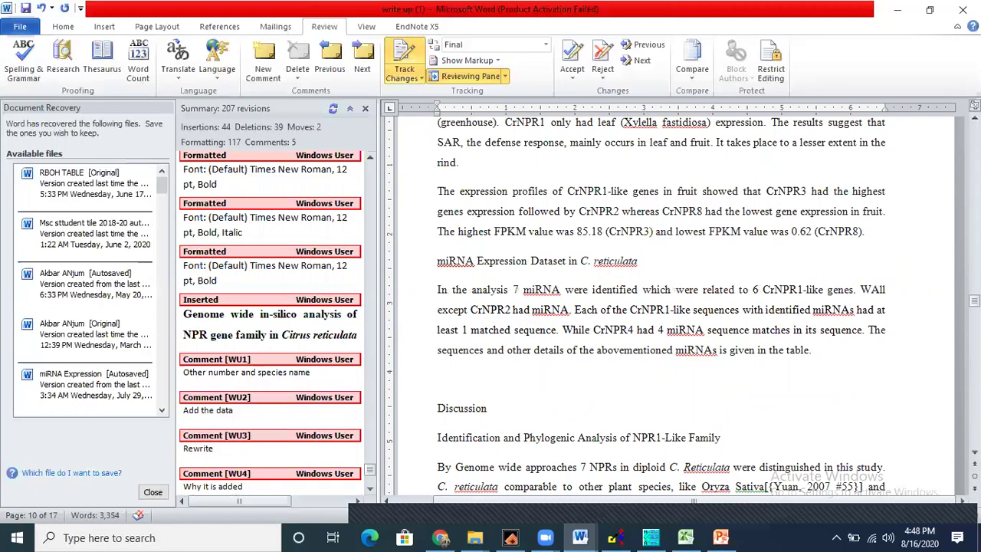
key("BackSpace")
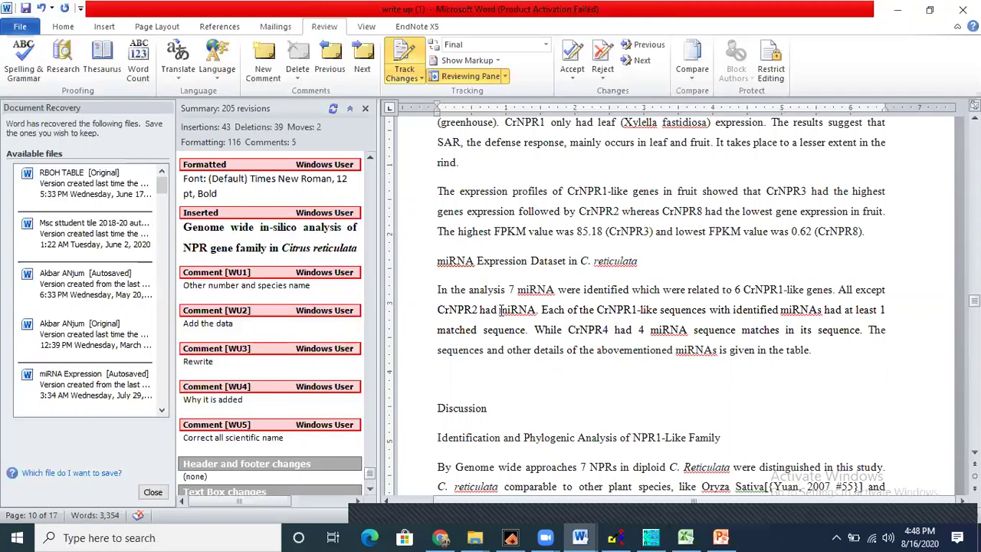
Insert "We dod not find any miRNA target for" before "All except CrNPR2" in the Results section's miRNA Expression Dataset paragraph.
left_click_drag(499, 310, 537, 318)
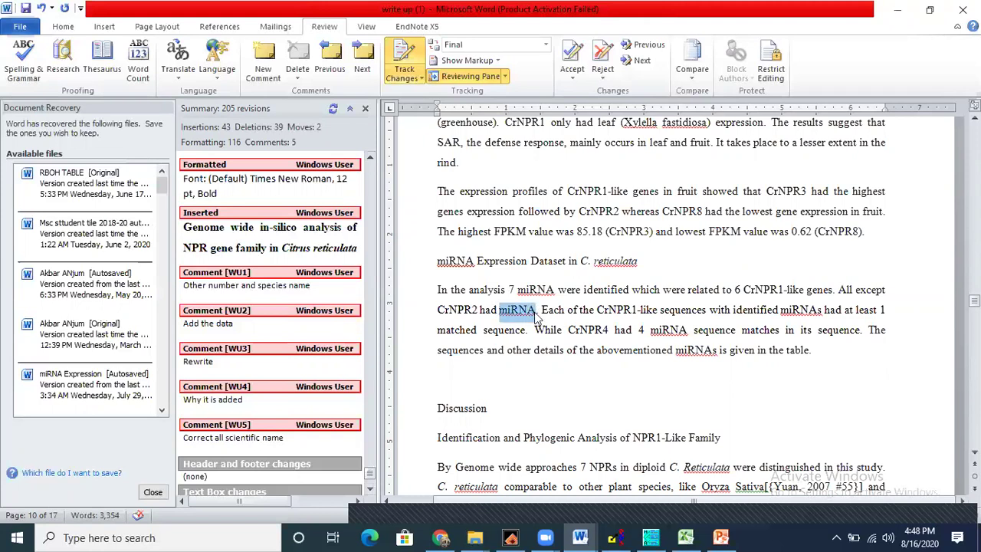
left_click(839, 289)
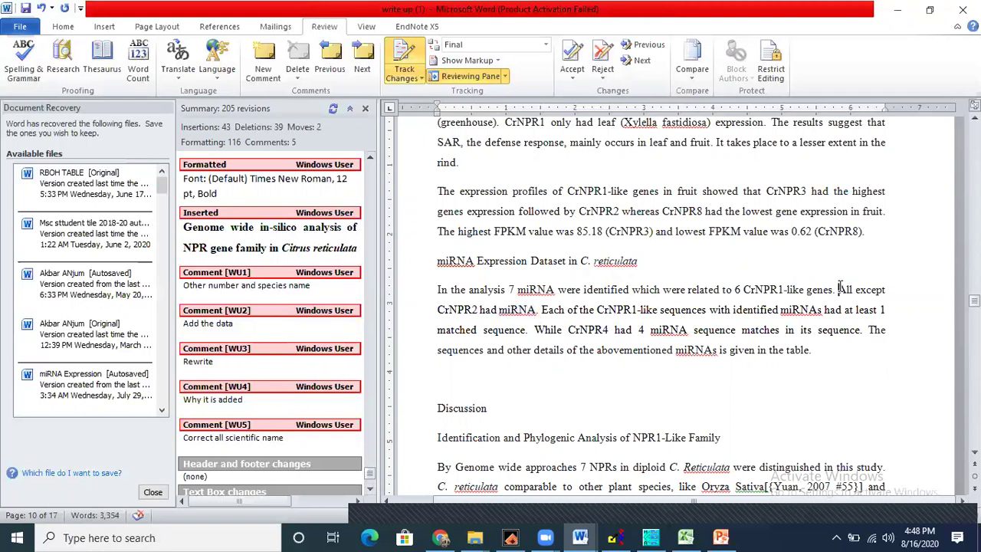
type("We do")
type("dnt")
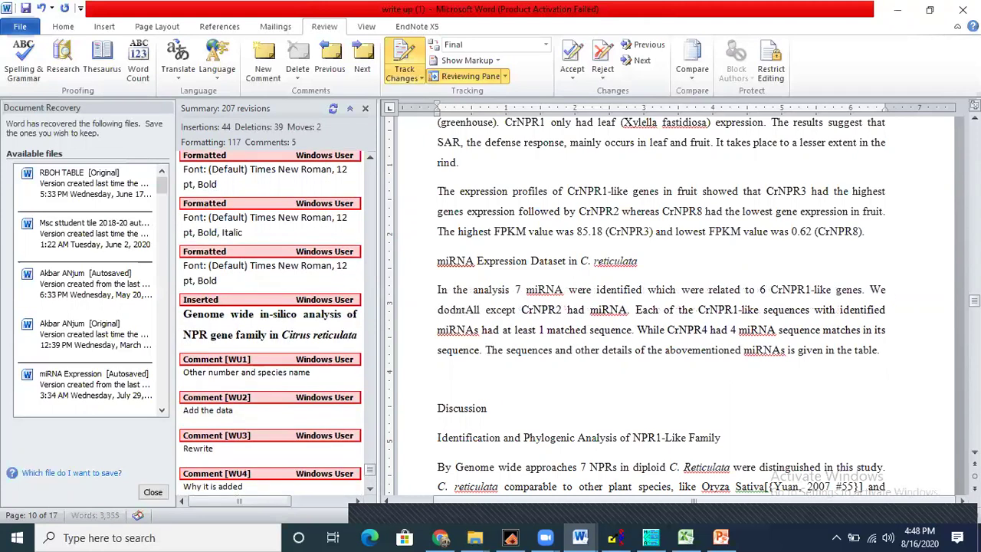
key("BackSpace")
key("BackSpace")
type("not find any")
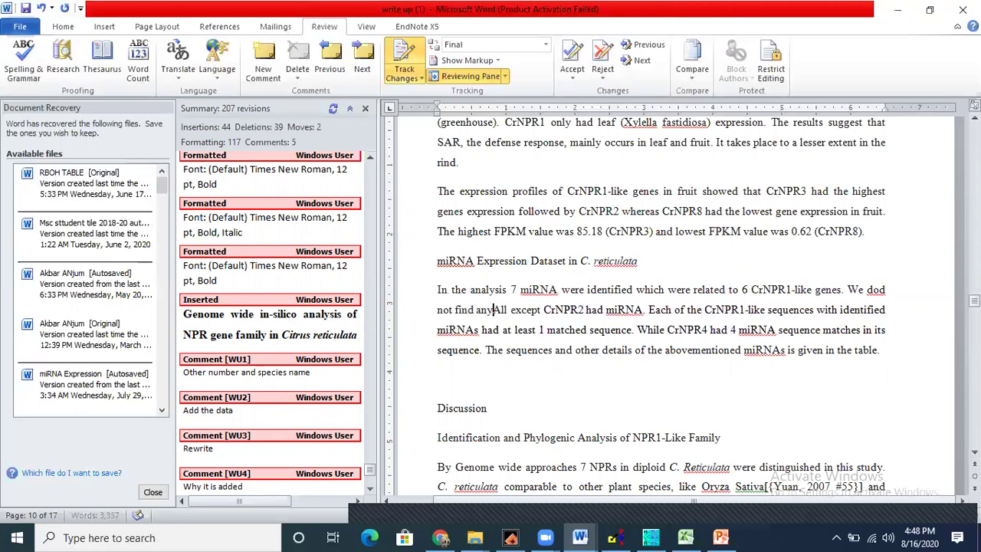
type(" trage")
key("BackSpace")
key("BackSpace")
key("BackSpace")
key("BackSpace")
key("BackSpace")
type("mi")
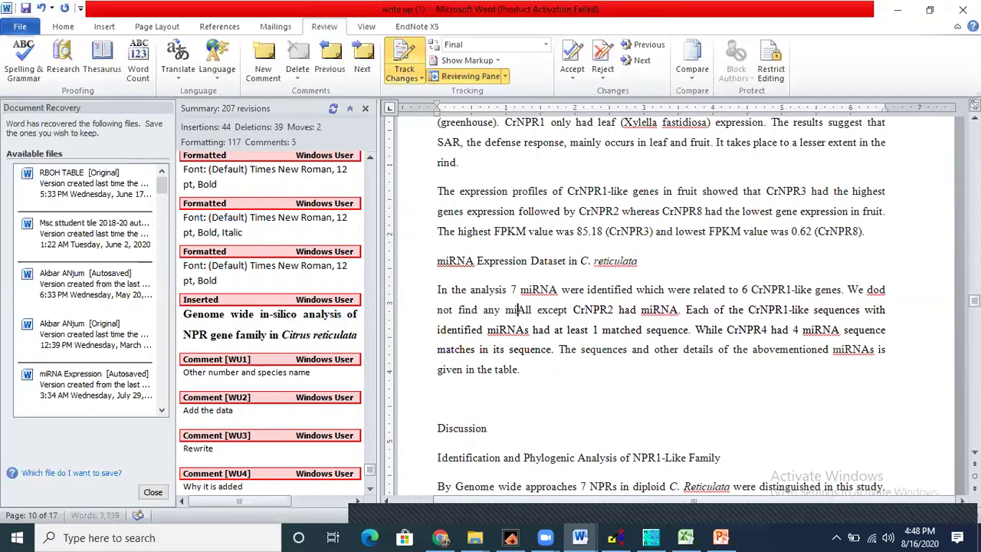
type("RNA target for")
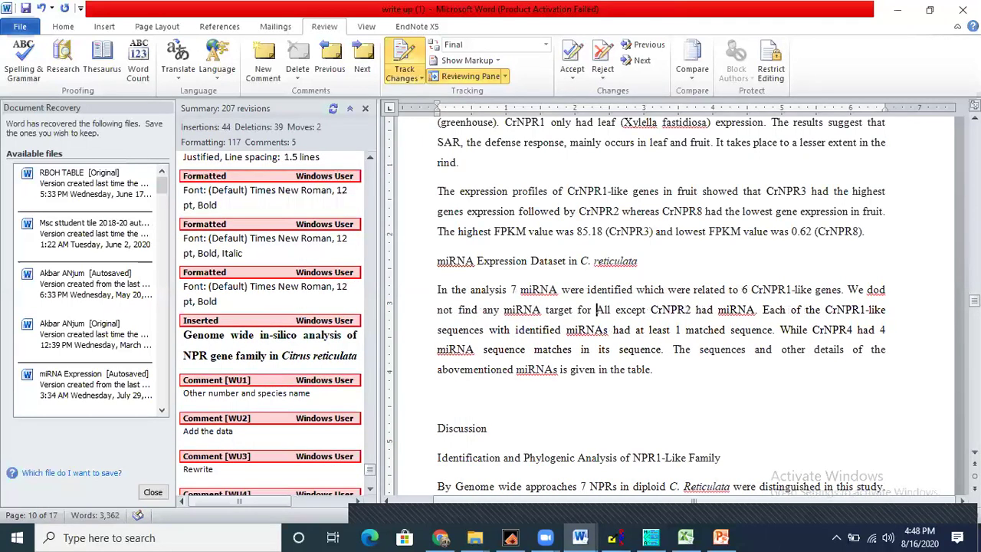
Delete "All except" and "had miRNA" around CrNPR2 so the new sentence ends with the gene name.
left_click(606, 309)
left_click_drag(596, 309, 688, 309)
key("BackSpace")
key("BackSpace")
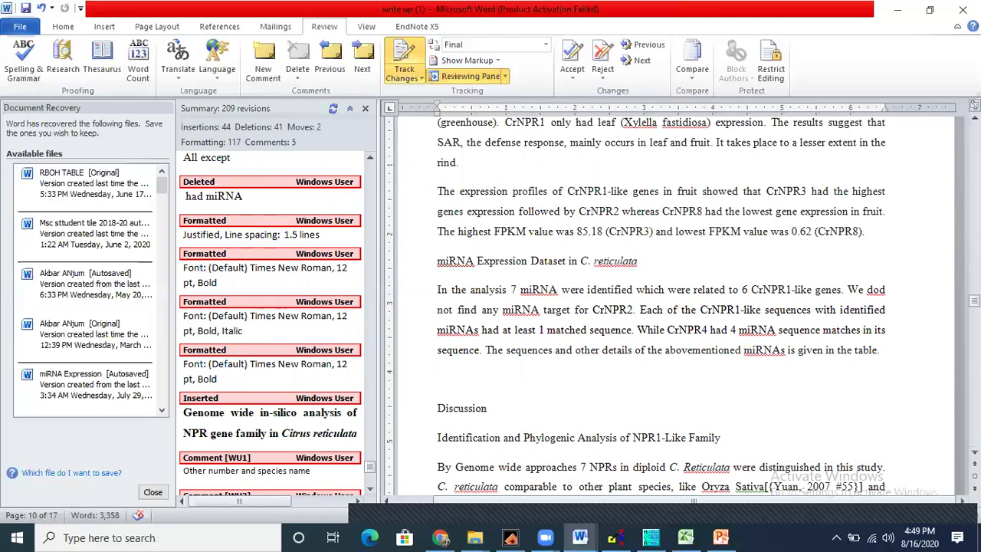
Switch to the microRNA presentation in PowerPoint and copy the whole body paragraph of the "Putative microRNA Target Sites Analysis" slide.
left_click_drag(974, 301, 974, 246)
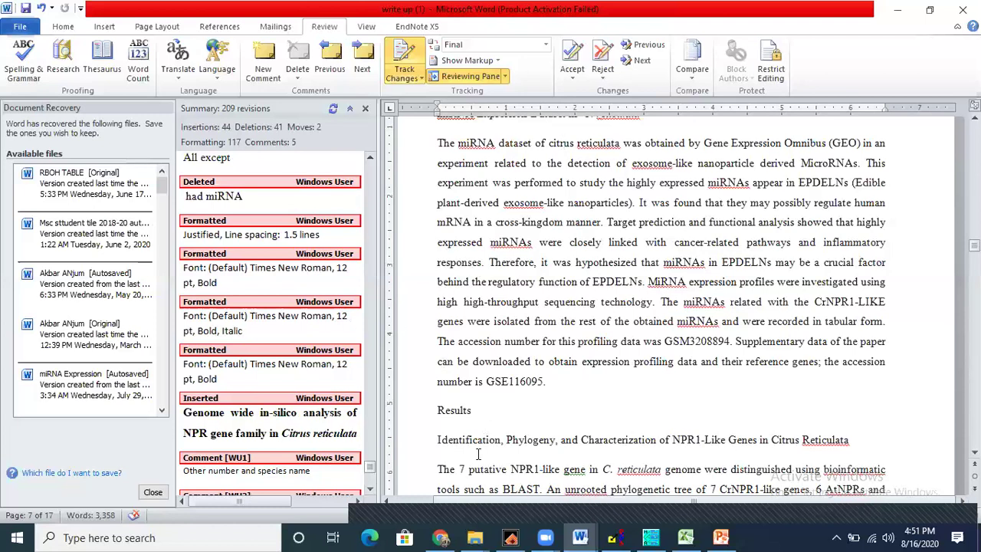
mouse_move(475, 536)
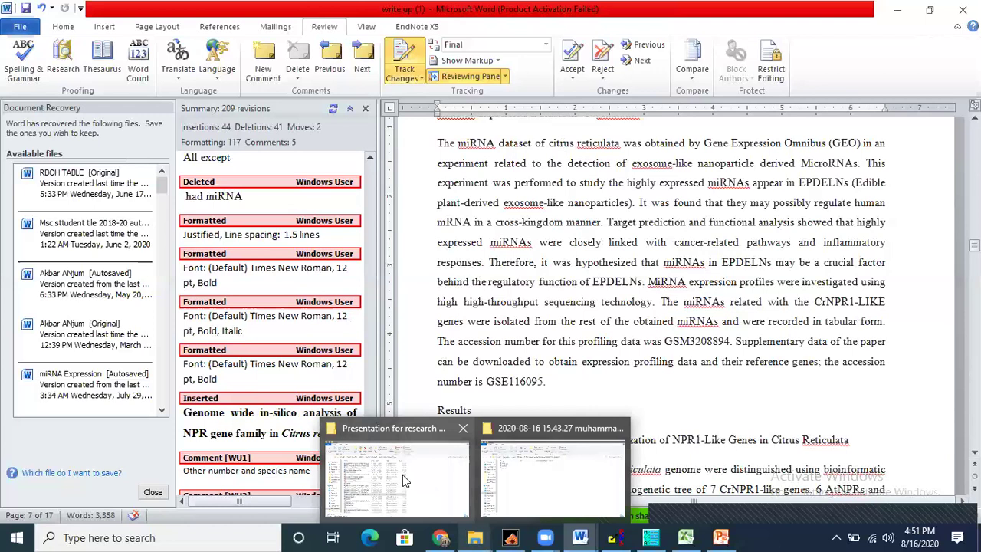
left_click(536, 470)
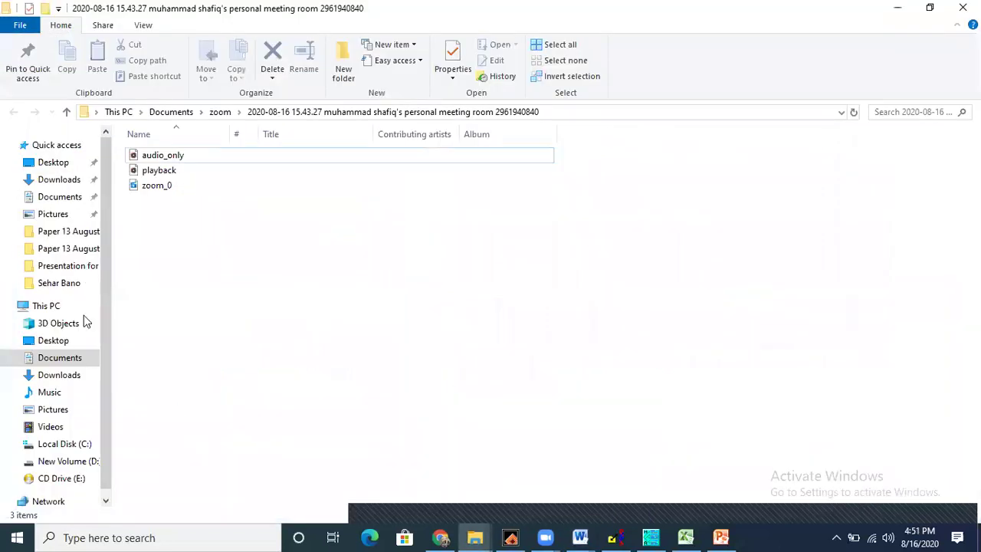
left_click(73, 461)
double_click(158, 335)
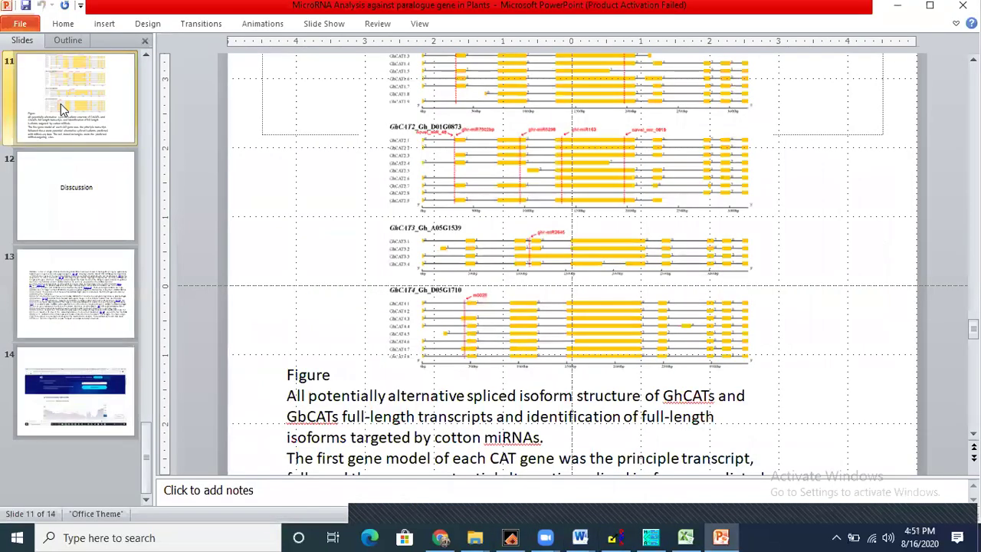
key("Up")
key("Up")
key("Up")
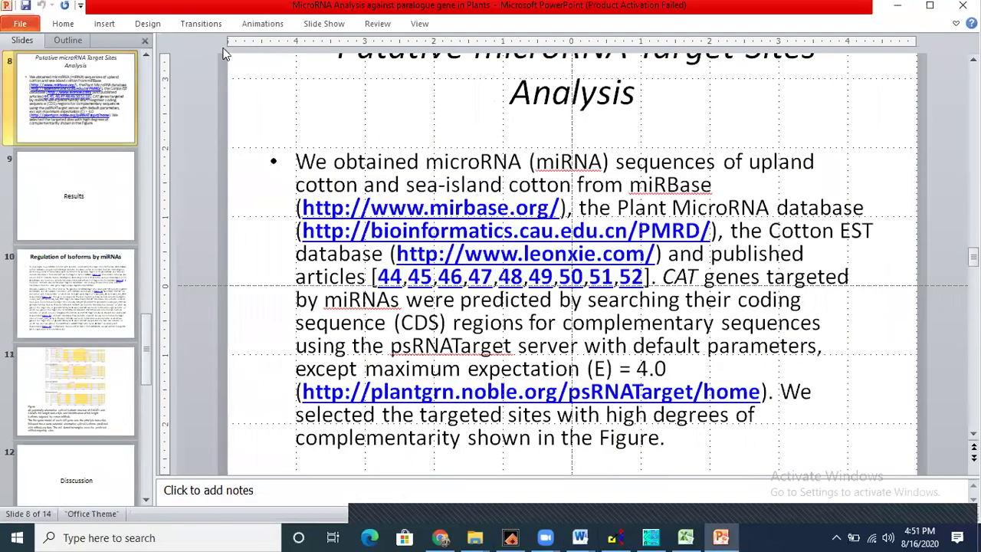
left_click_drag(295, 161, 733, 446)
key("ctrl+c")
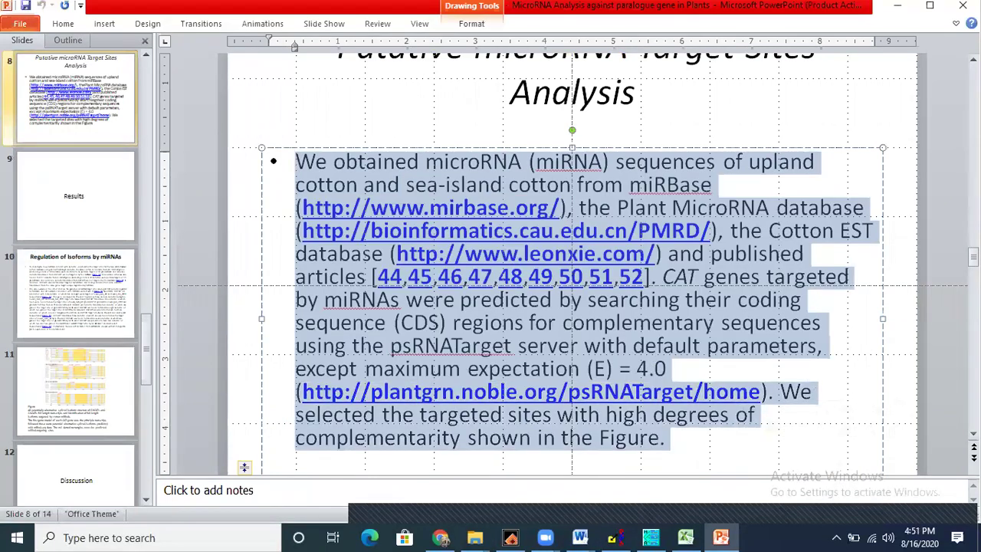
Check the WhatsApp chat in the browser and the Material and Methods part of the percent amino acid identity document in Word.
left_click(897, 6)
left_click(441, 537)
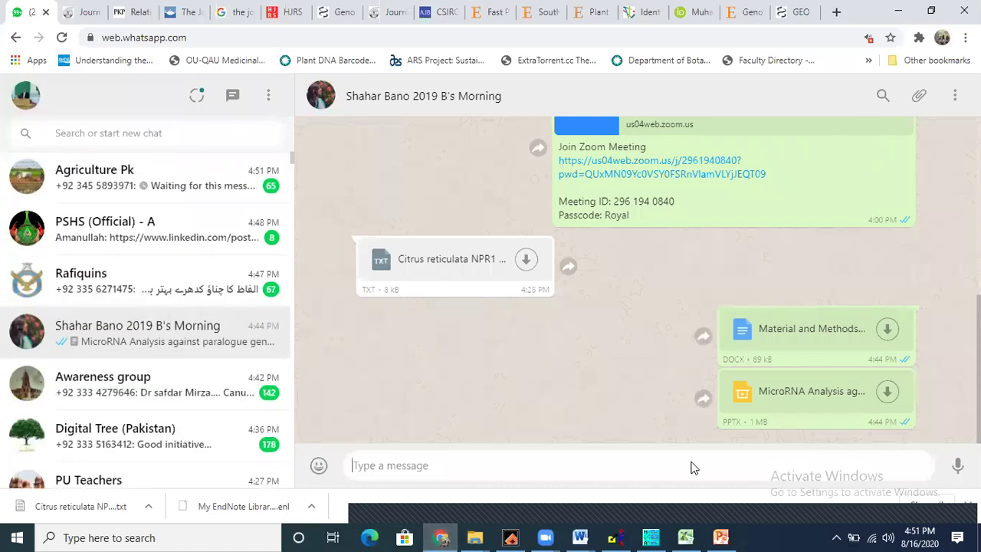
mouse_move(606, 534)
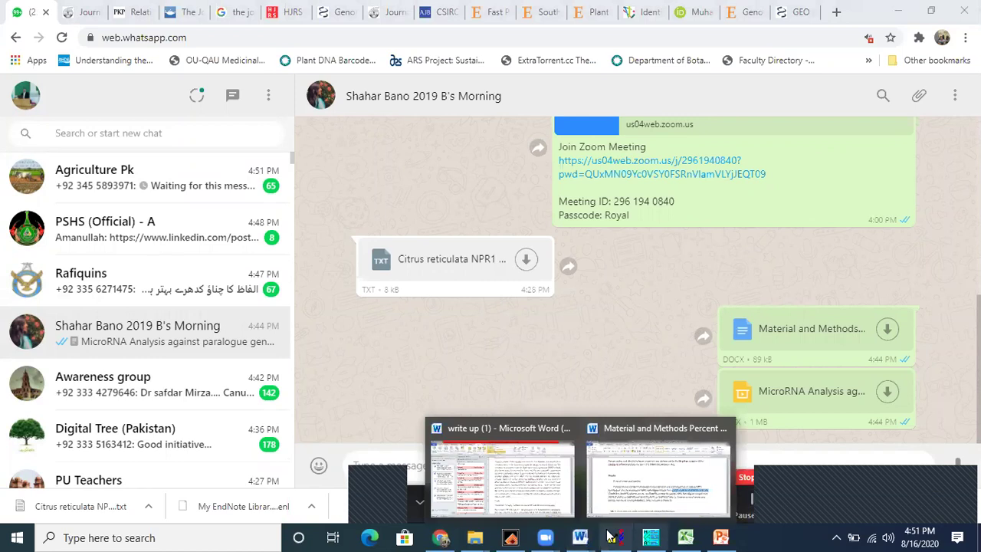
left_click(665, 477)
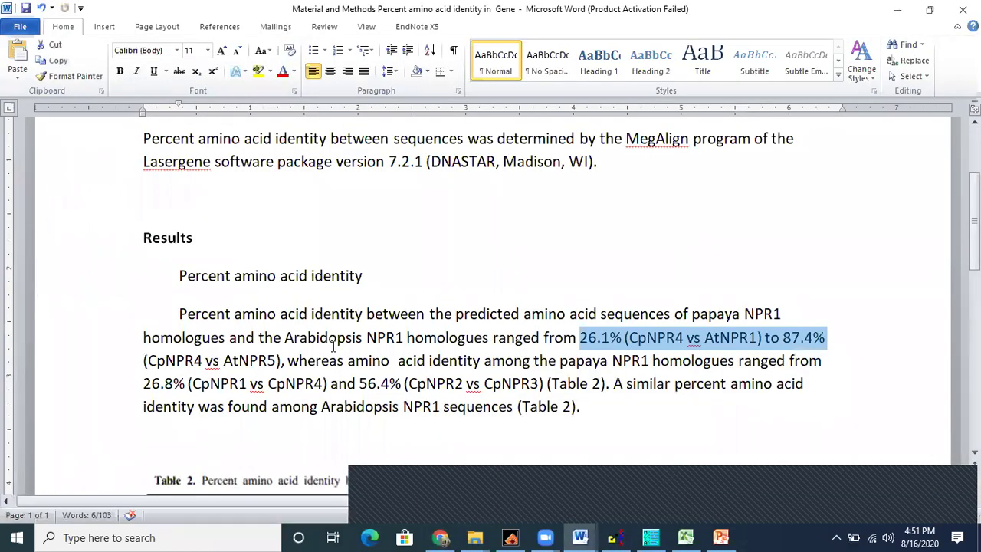
scroll(333, 345, "up", 2)
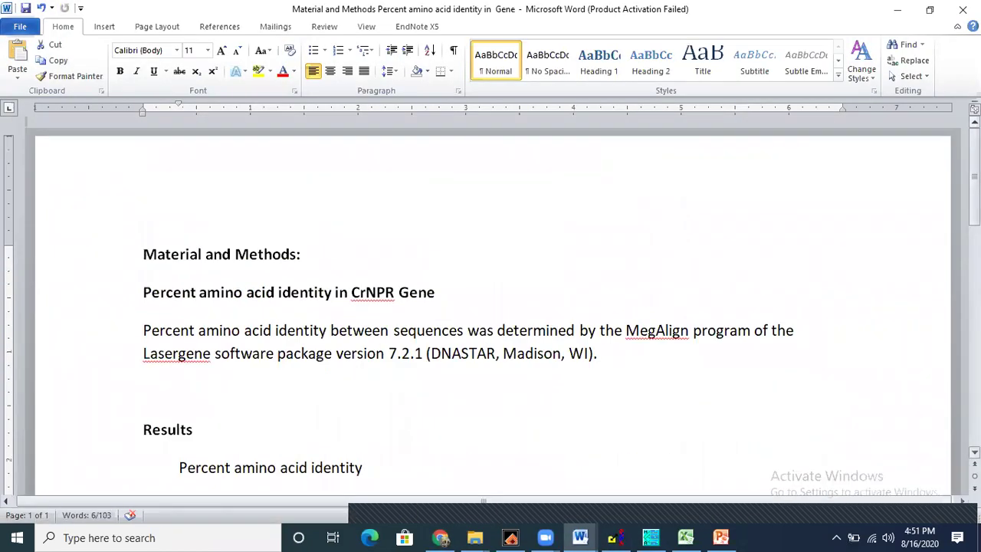
scroll(543, 390, "down", 1)
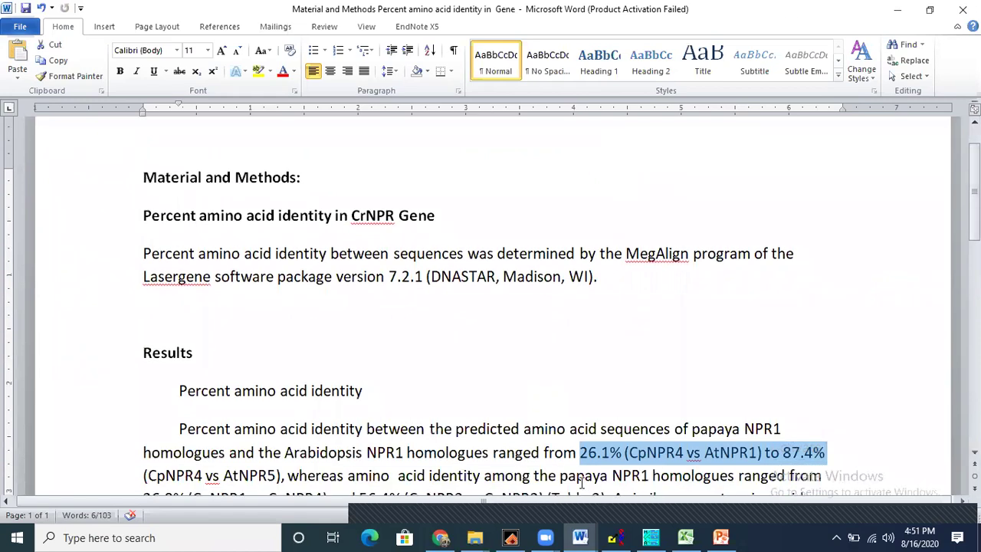
Return to "write up (1)", paste the copied paragraph under the methods heading "miRNA Expression Dataset in C. reticulata", and remove its bullet and indent.
key("alt+Tab")
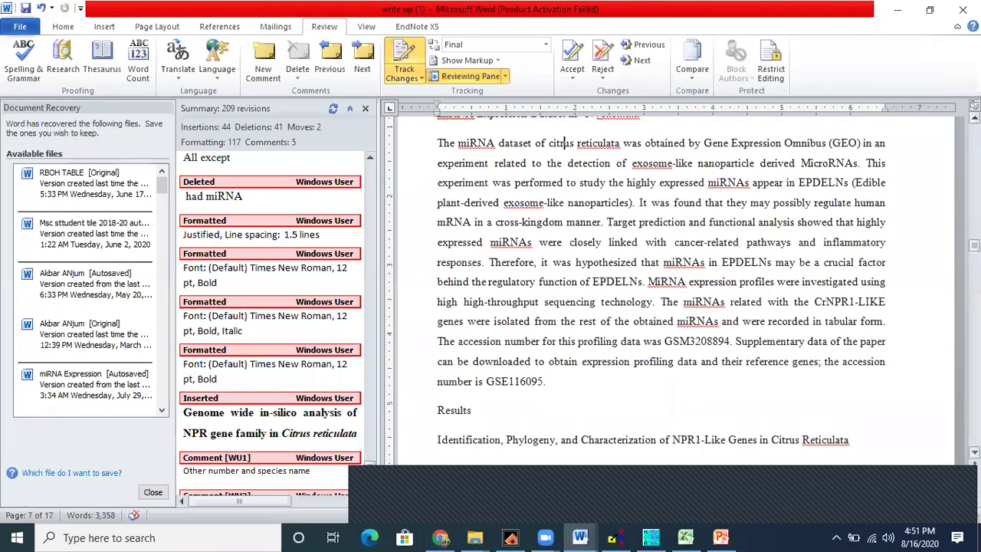
left_click_drag(974, 245, 974, 242)
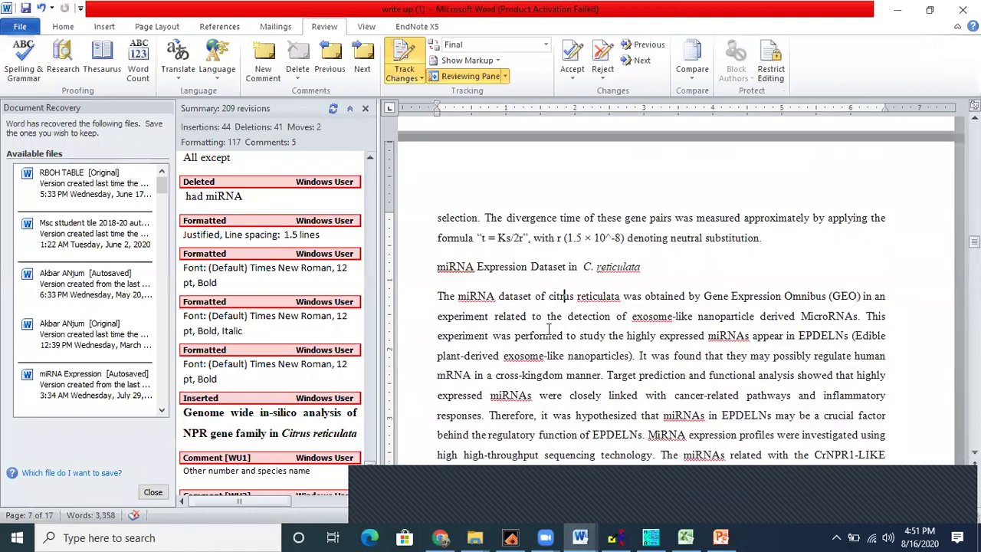
left_click(435, 292)
key("Return")
key("Return")
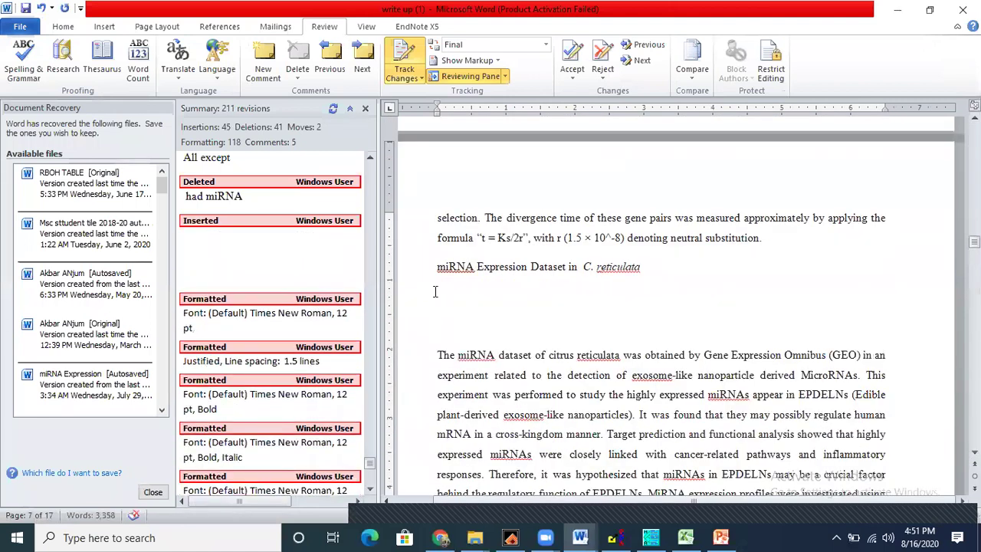
key("ctrl+v")
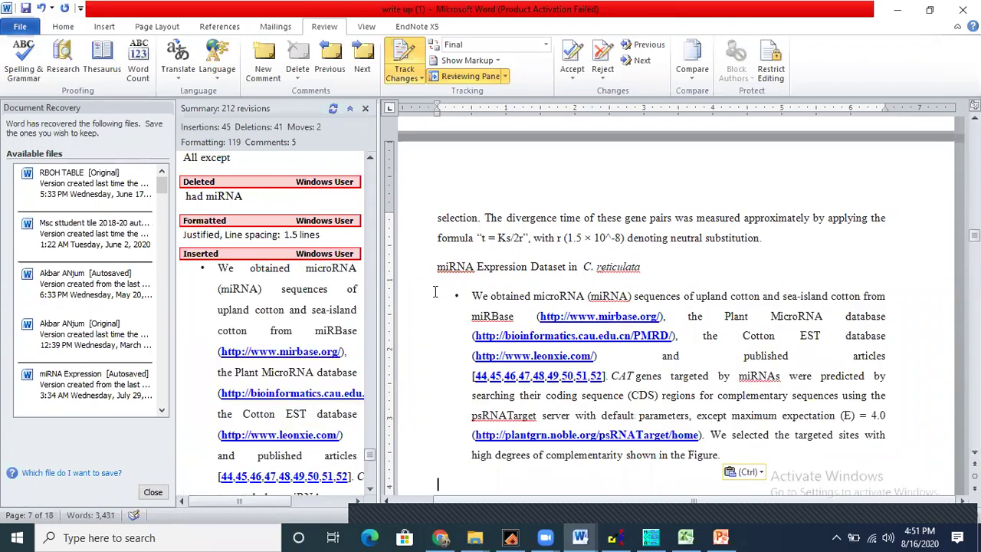
left_click(472, 295)
key("BackSpace")
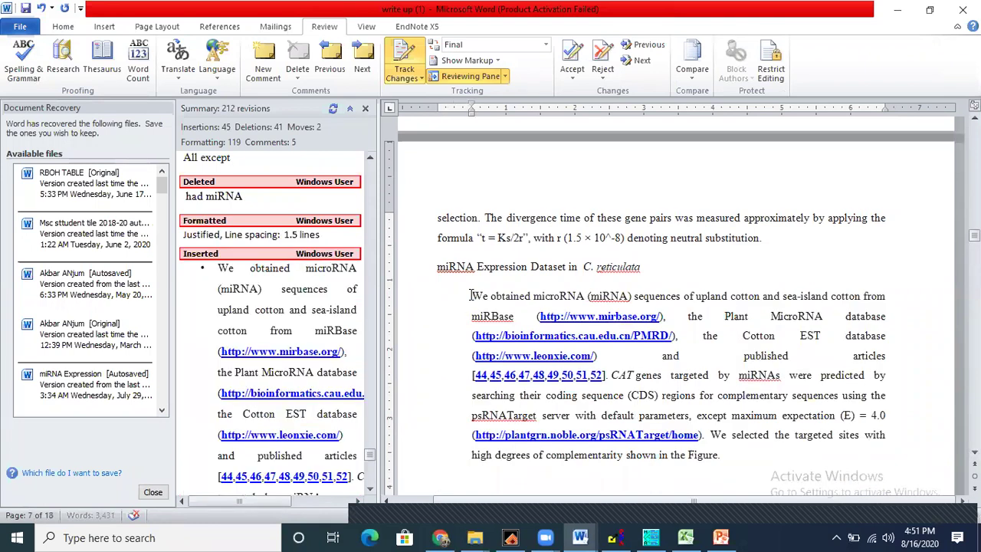
key("BackSpace")
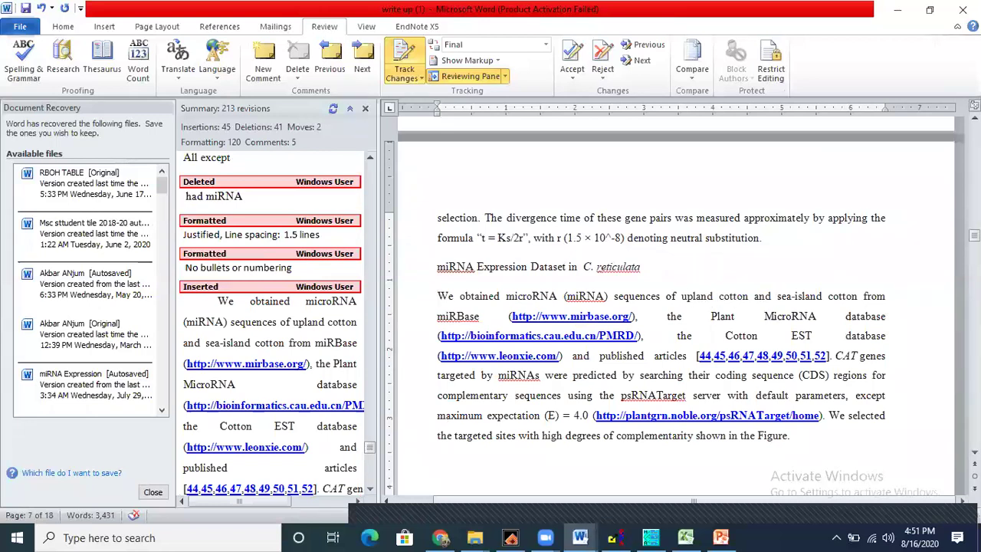
Replace "upland cotton and sea-island cotton" with "citrus reticulata was obtained by Gene Expression Omnibus (GEO)" copied from the paragraph below, followed by a space.
scroll(675, 306, "down", 1)
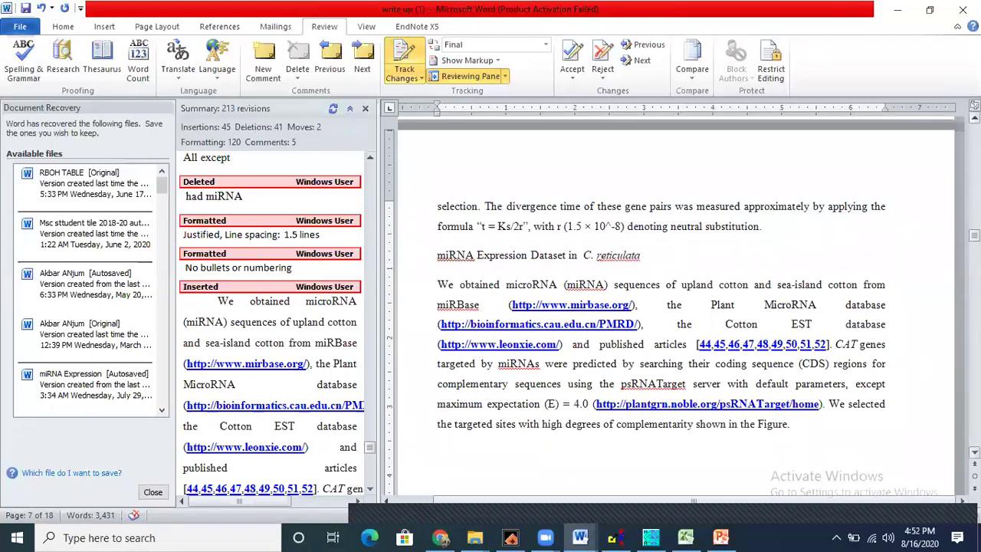
scroll(733, 390, "down", 3)
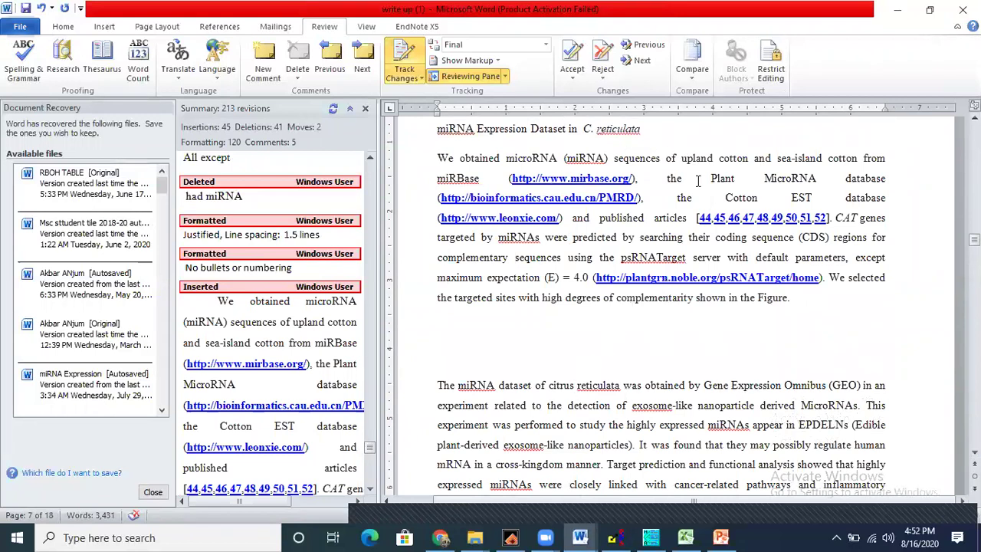
left_click_drag(550, 385, 681, 381)
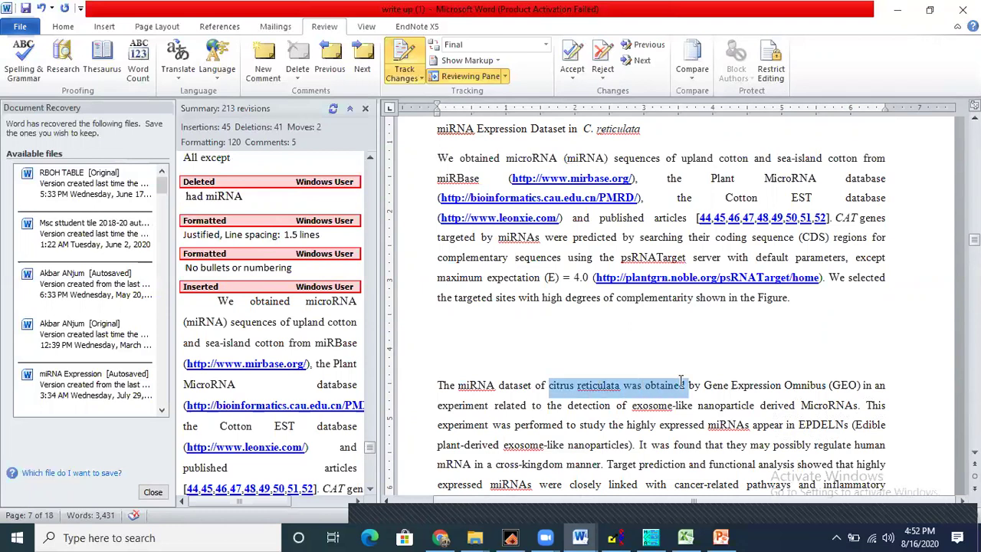
left_click_drag(681, 381, 862, 385)
key("ctrl+c")
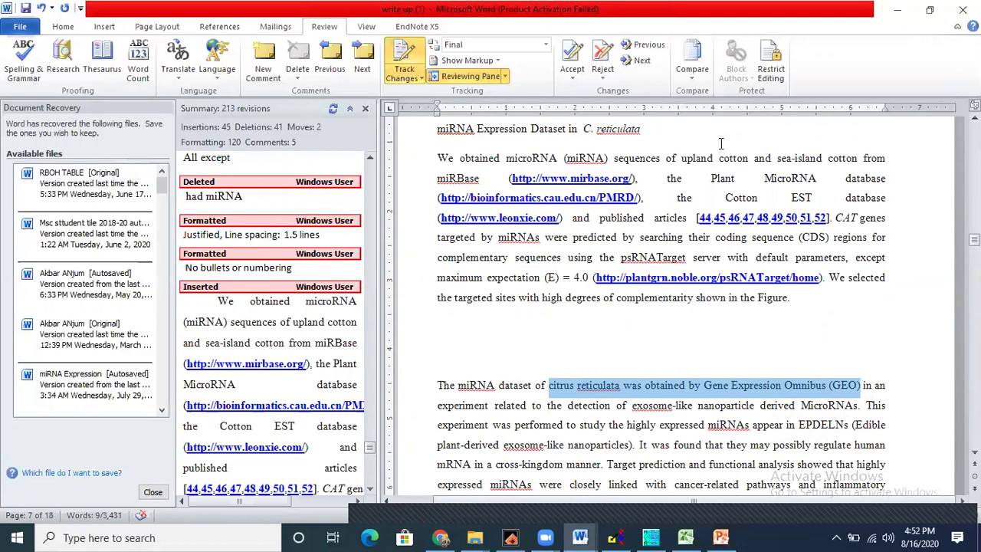
left_click(682, 157)
left_click_drag(682, 157, 856, 157)
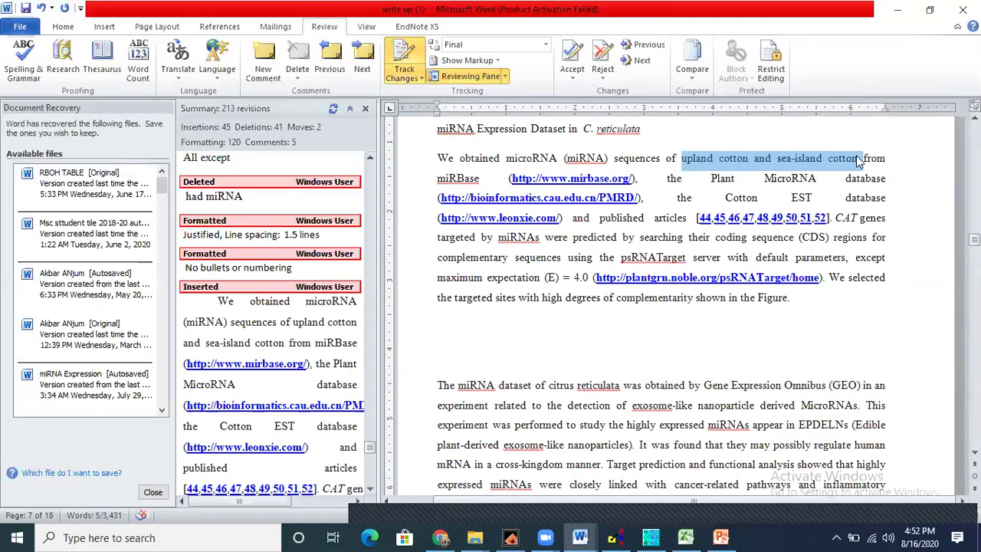
key("ctrl+v")
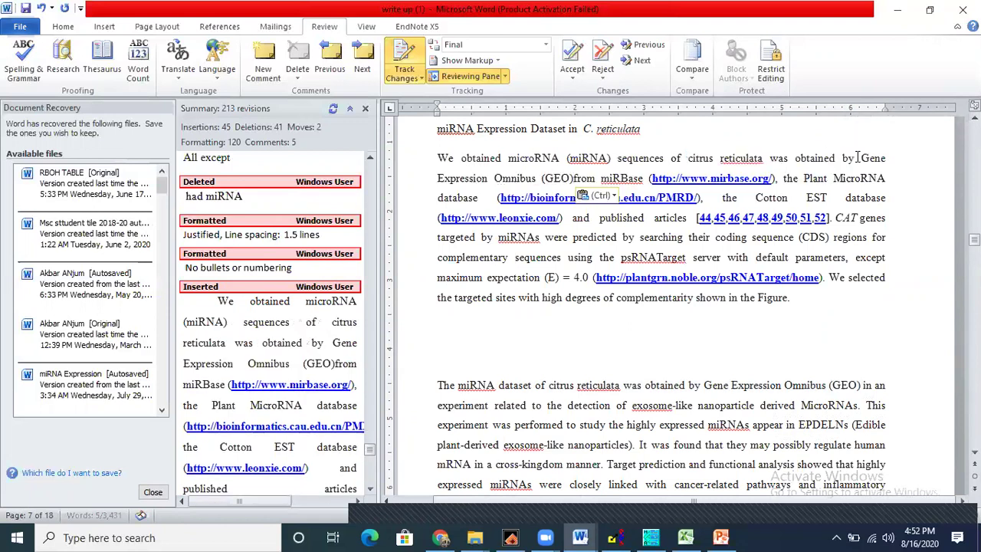
left_click(574, 179)
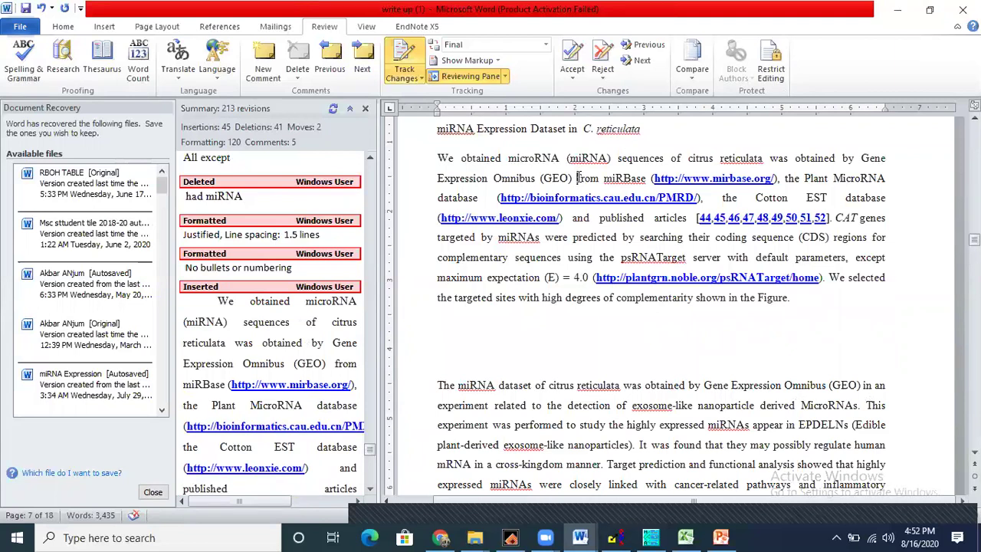
Delete the miRBase, Plant MicroRNA and Cotton EST database references from the pasted paragraph and replace the gene name CAT with NPR.
left_click_drag(576, 178, 699, 198)
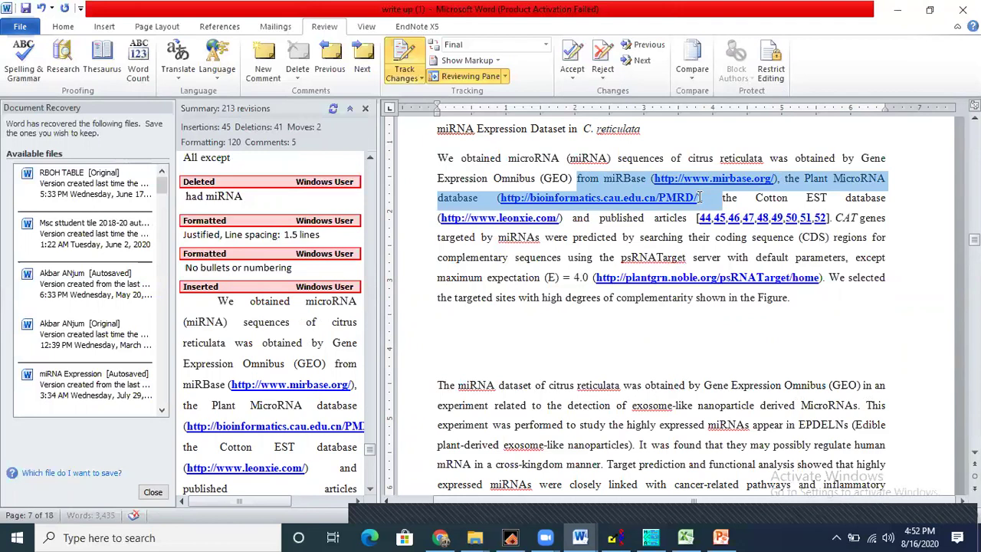
left_click_drag(699, 198, 563, 223)
key("Delete")
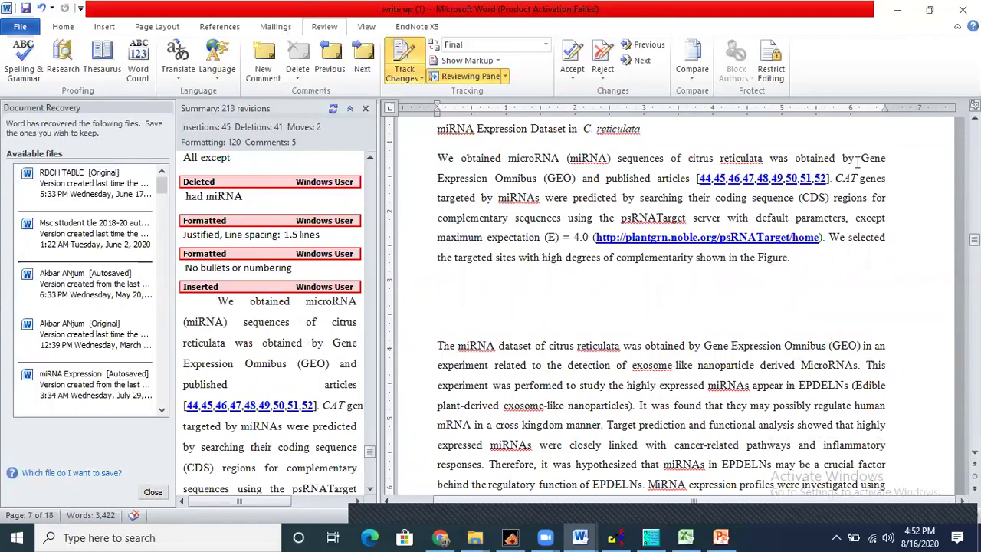
left_click_drag(837, 178, 858, 178)
key("Delete")
type("NPR")
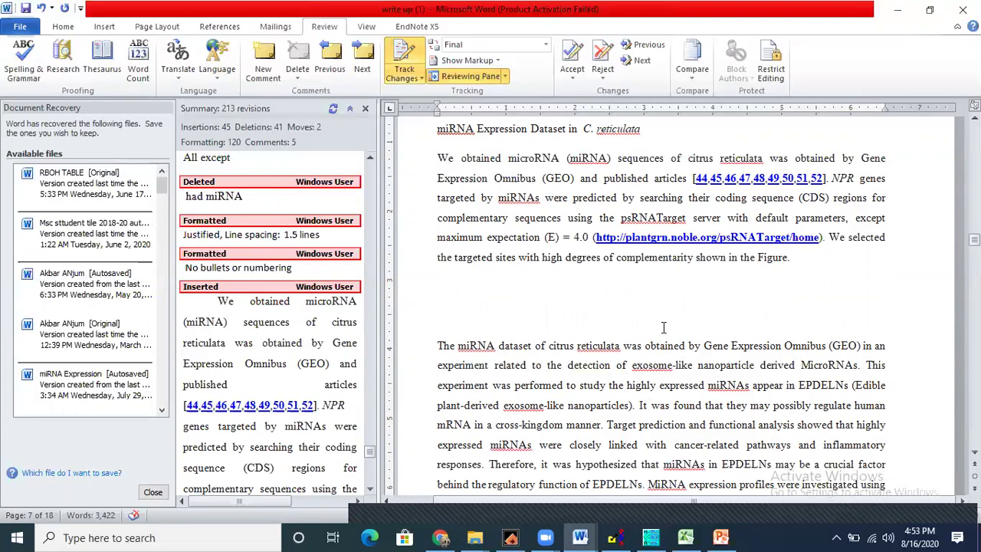
Add the comment "Which plant part was used" to the whole pasted paragraph under the "miRNA Expression Dataset in C. reticulata" heading.
key("Down")
key("Down")
left_click_drag(437, 158, 823, 279)
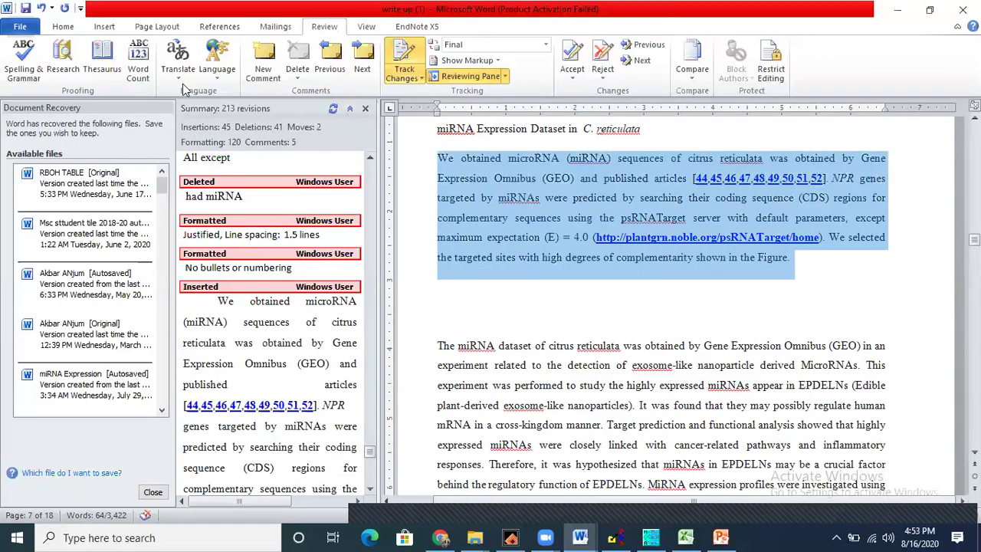
left_click(264, 60)
type("Which plant part was used")
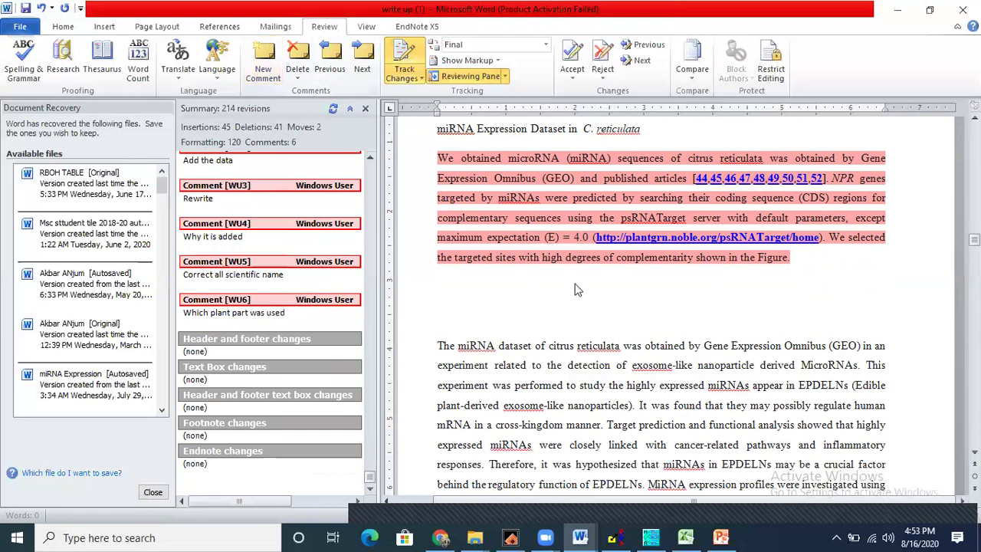
Delete the old miRNA dataset paragraph up to its last clause and cut "accession number is GSE116095." from the remaining text.
scroll(660, 307, "down", 3)
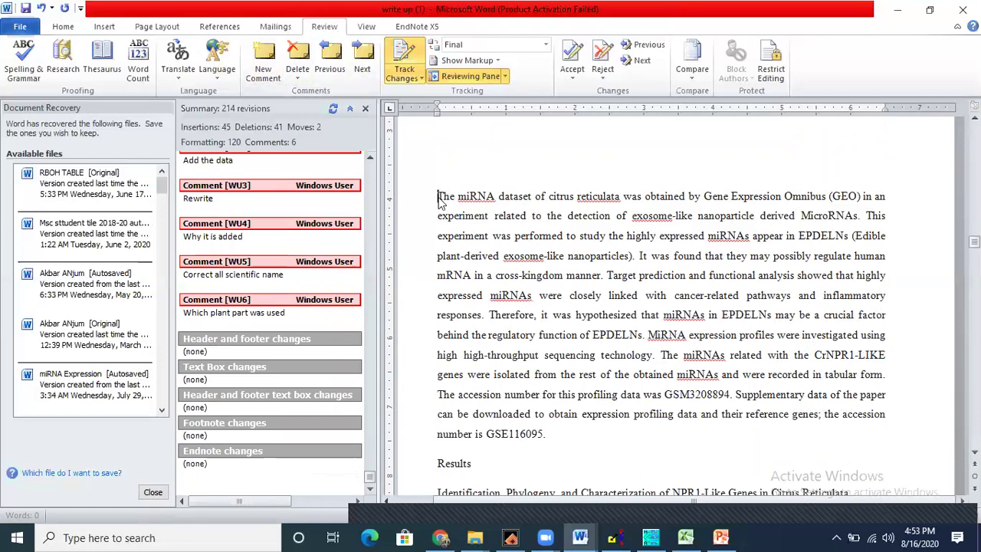
left_click_drag(438, 196, 824, 414)
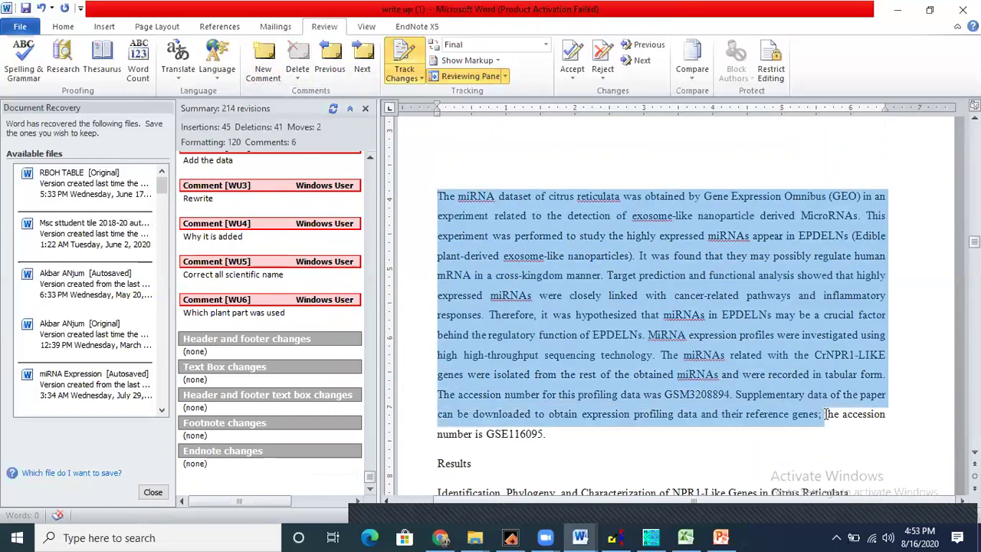
key("Delete")
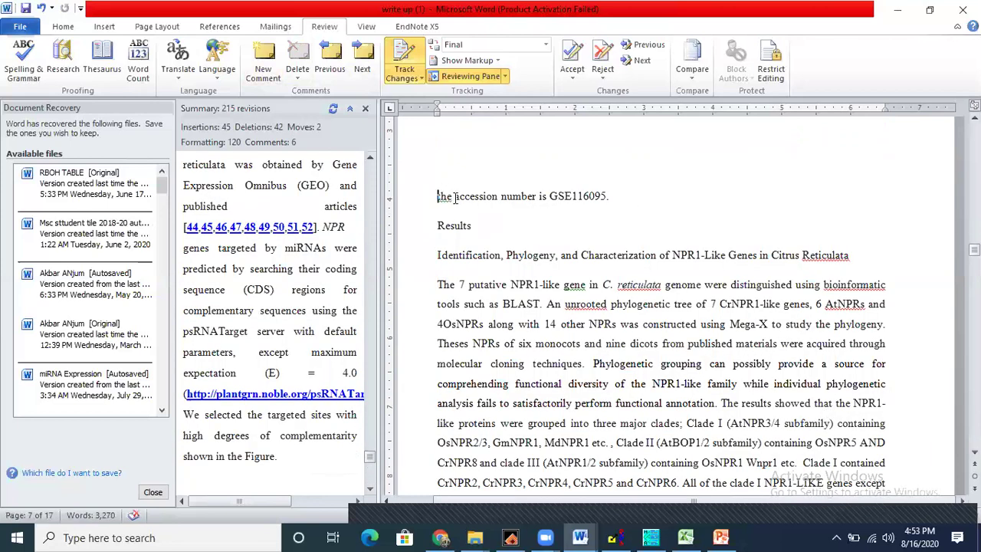
left_click_drag(454, 197, 623, 208)
key("ctrl+c")
key("Delete")
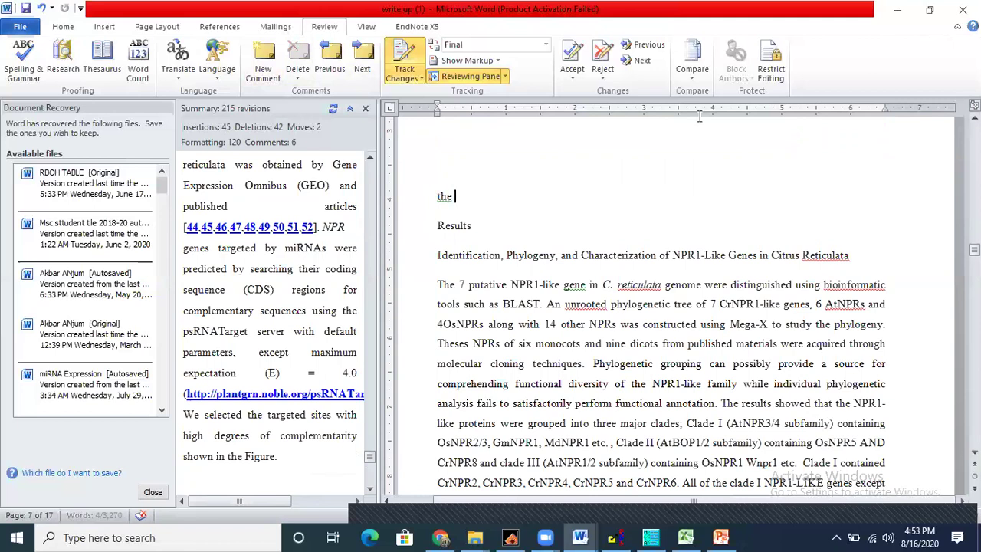
Paste the accession number phrase after "Gene Expression Omnibus" in the new paragraph, remove "(GEO)" and enclose the phrase in parentheses.
scroll(943, 127, "up", 5)
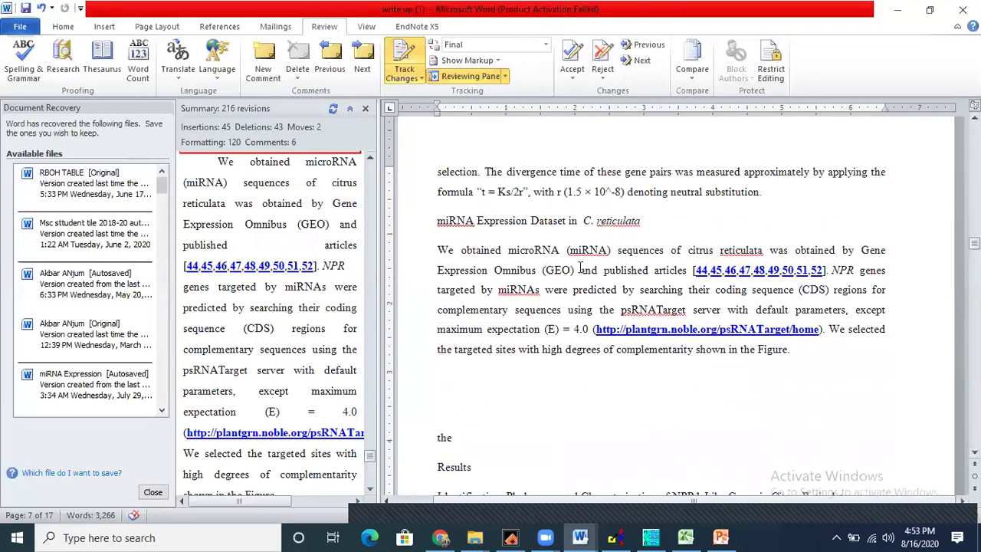
left_click(580, 268)
key("ctrl+v")
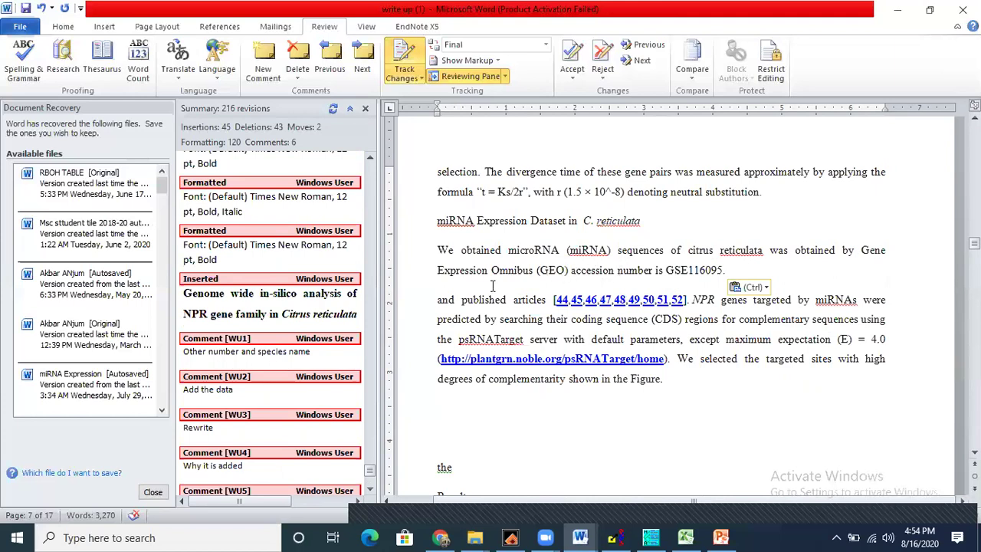
left_click_drag(539, 272, 569, 271)
key("Delete")
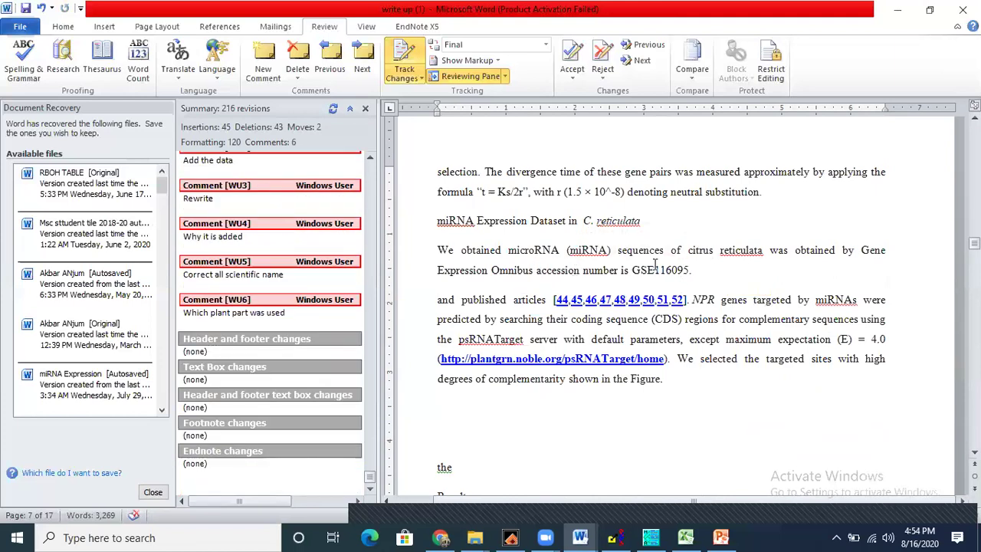
type("(")
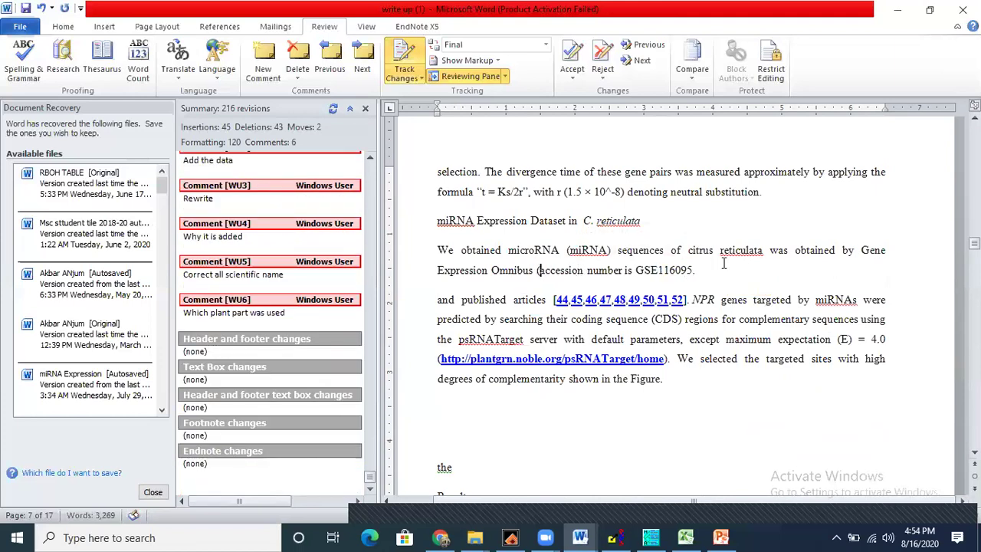
type(")")
Insert "NCBI" and a space before "Gene Expression Omnibus" in the miRNA methods paragraph.
left_click(862, 249)
type("NC")
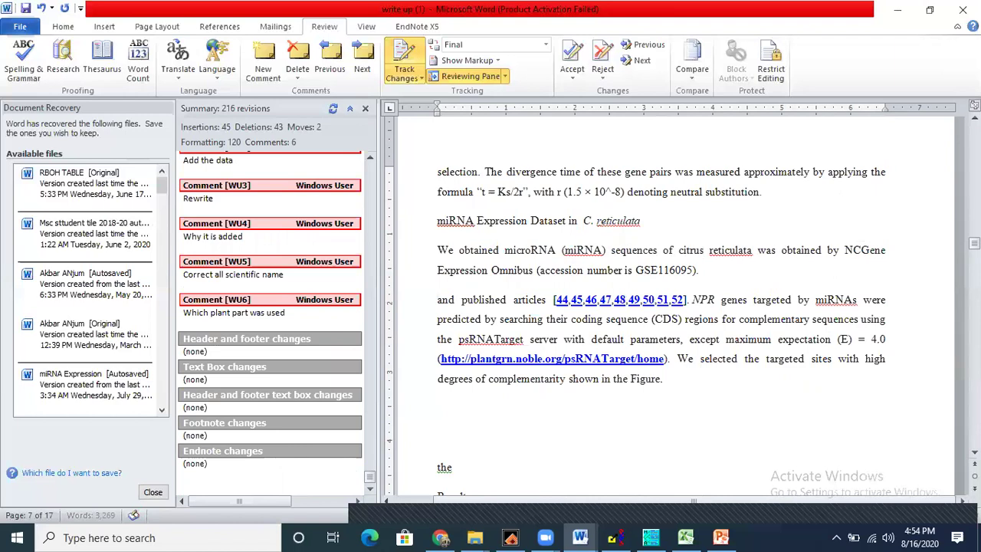
type("BI ")
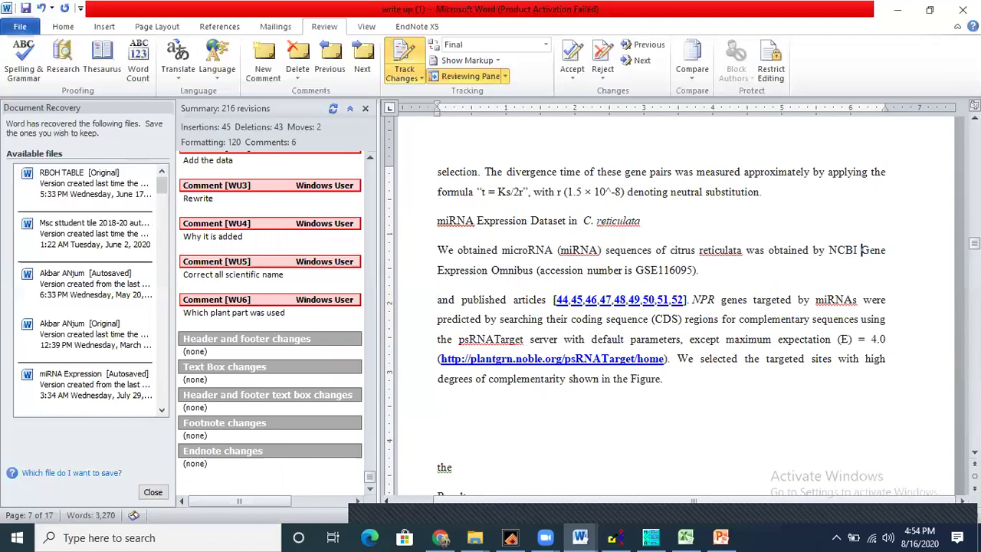
type("G")
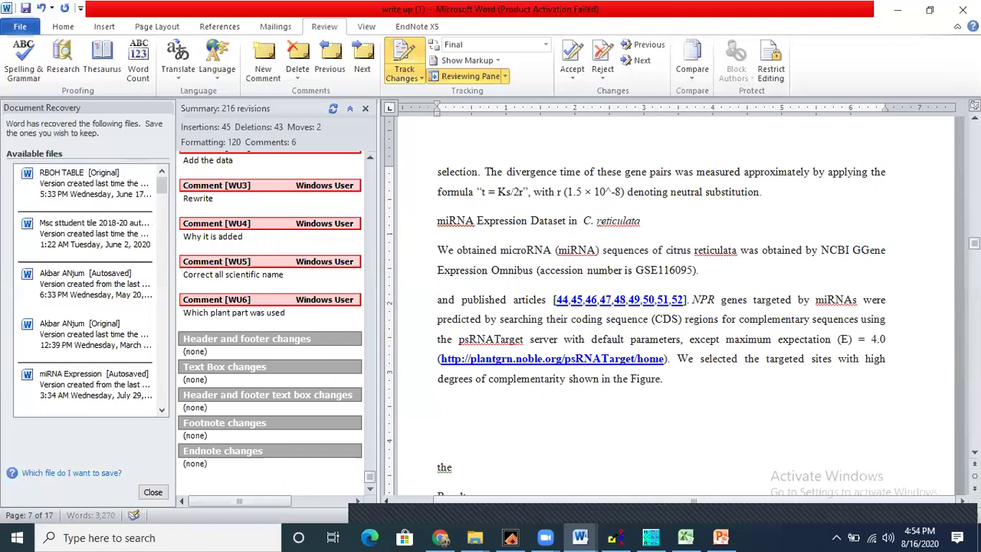
type("e")
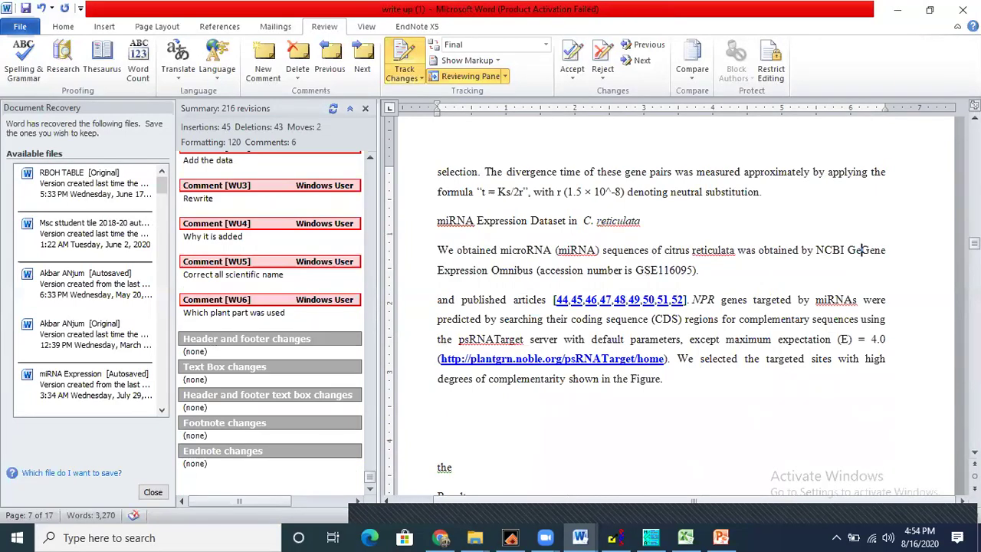
key("BackSpace")
key("BackSpace")
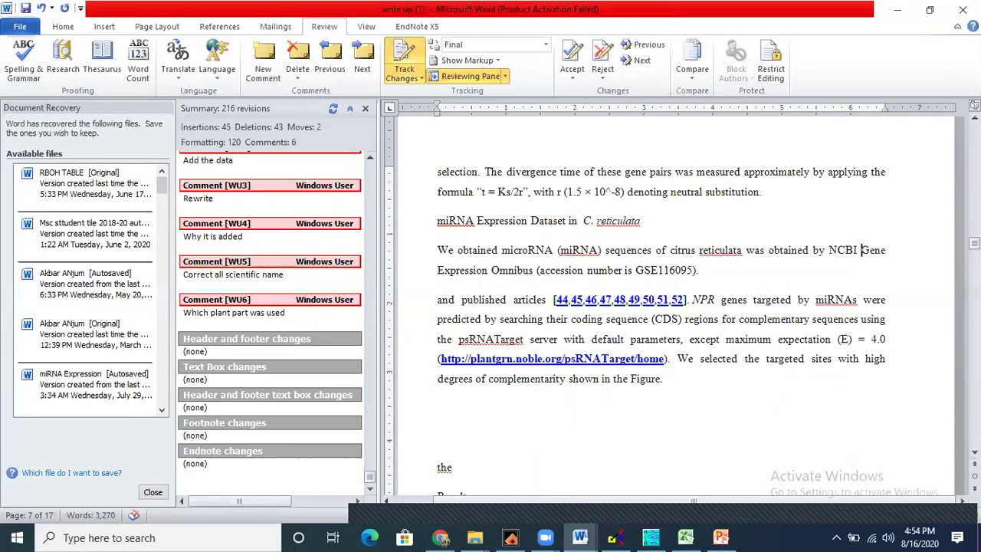
Join the line starting "and published articles" to the accession number sentence, separated by a space.
left_click(706, 273)
key("Delete")
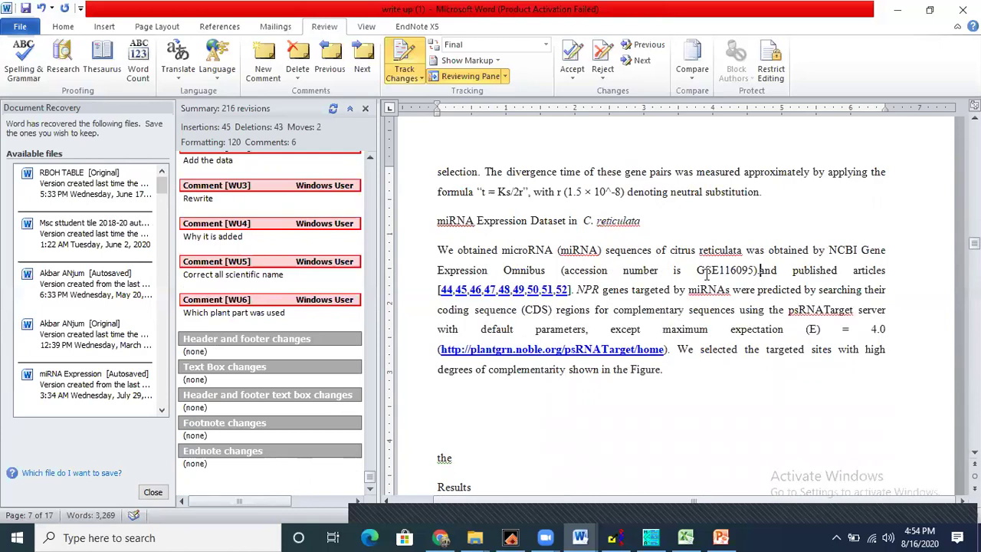
key("Home")
left_click_drag(434, 287, 571, 290)
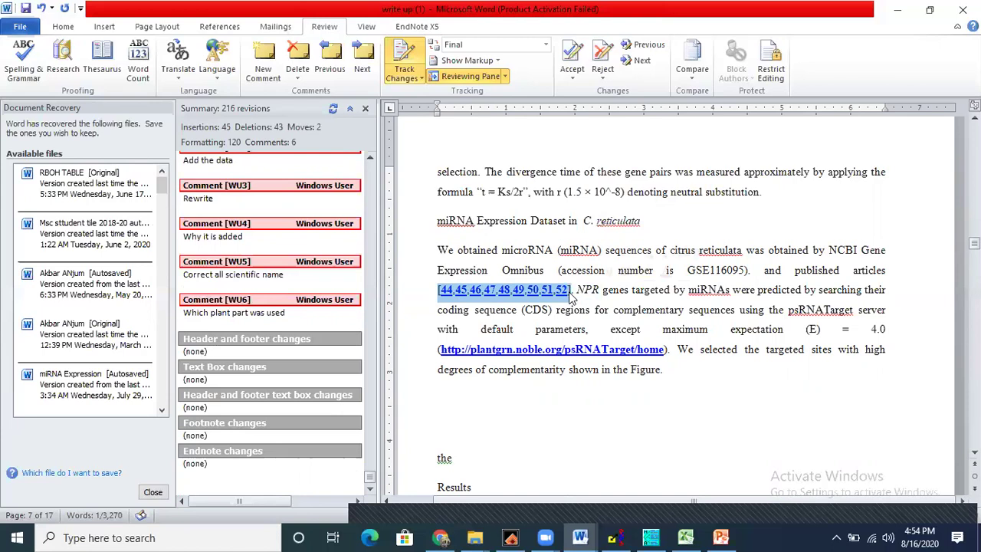
left_click(759, 270)
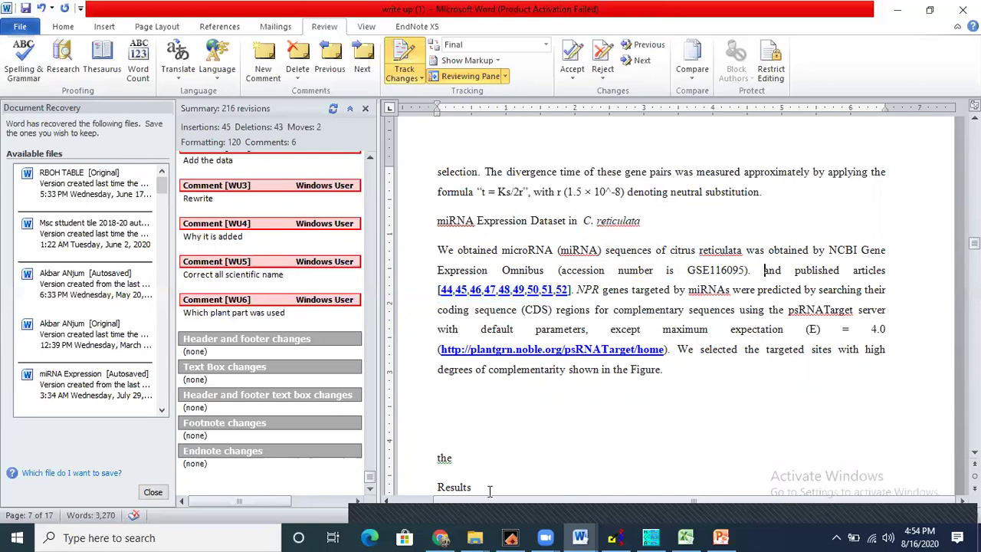
Switch to the GEO page in the browser, search GEO DataSets for "citrus reticulata" and restrict the results to the organism Citrus reticulata.
left_click(441, 536)
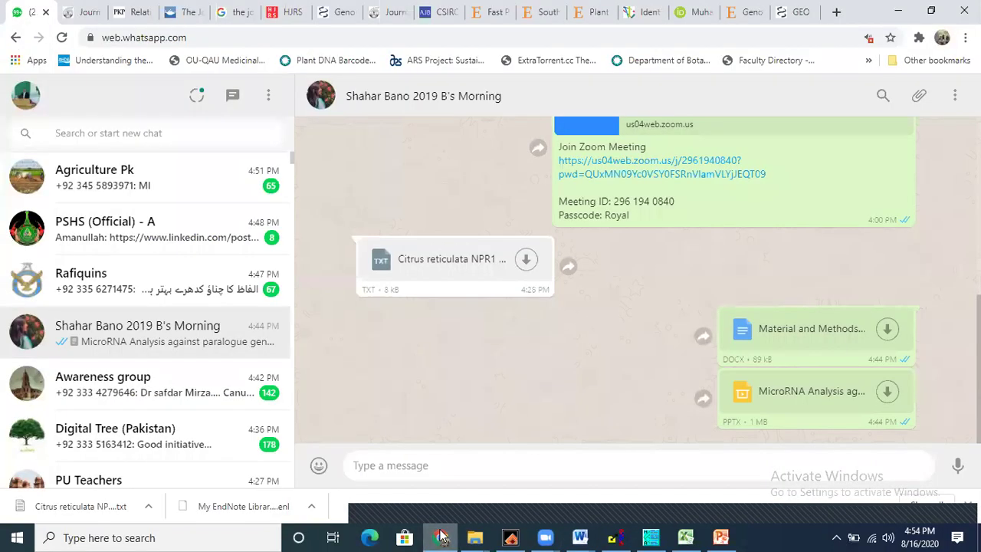
left_click(797, 12)
left_click_drag(974, 414, 915, 105)
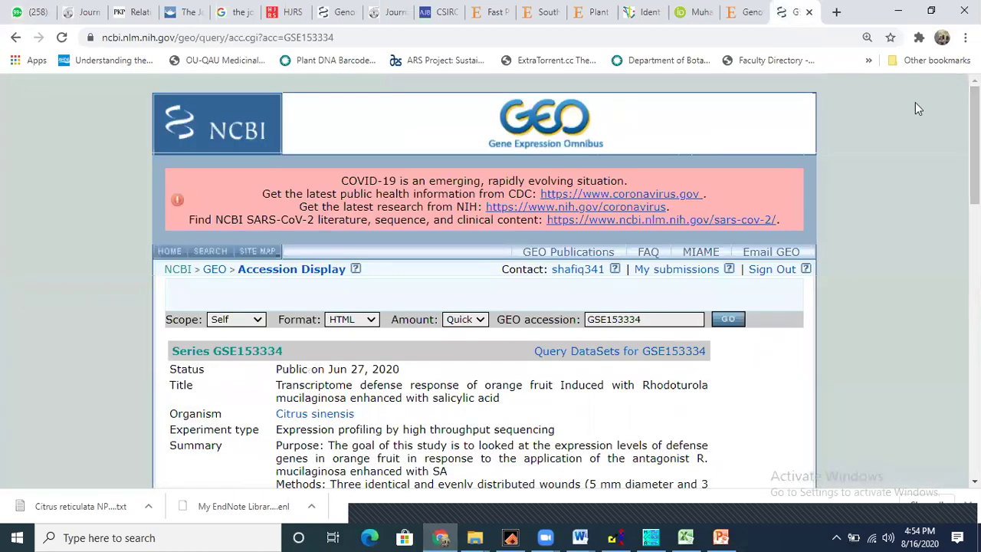
left_click(14, 36)
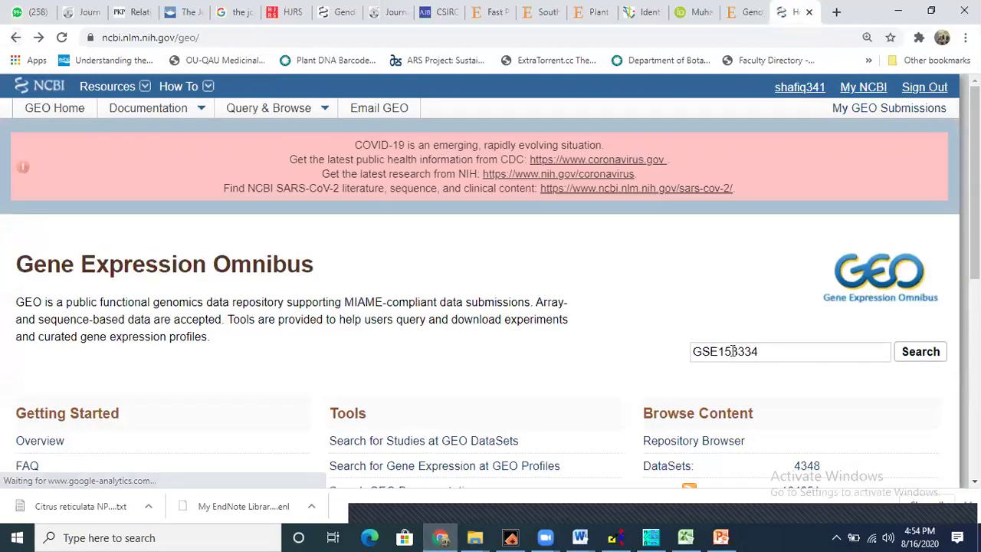
left_click_drag(765, 346, 548, 344)
type("citrus re")
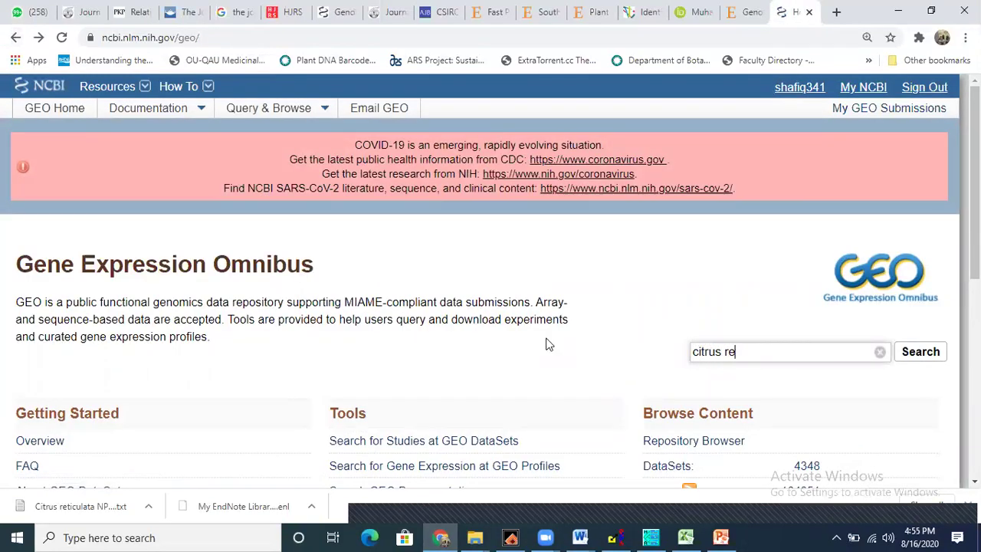
type("ticulata")
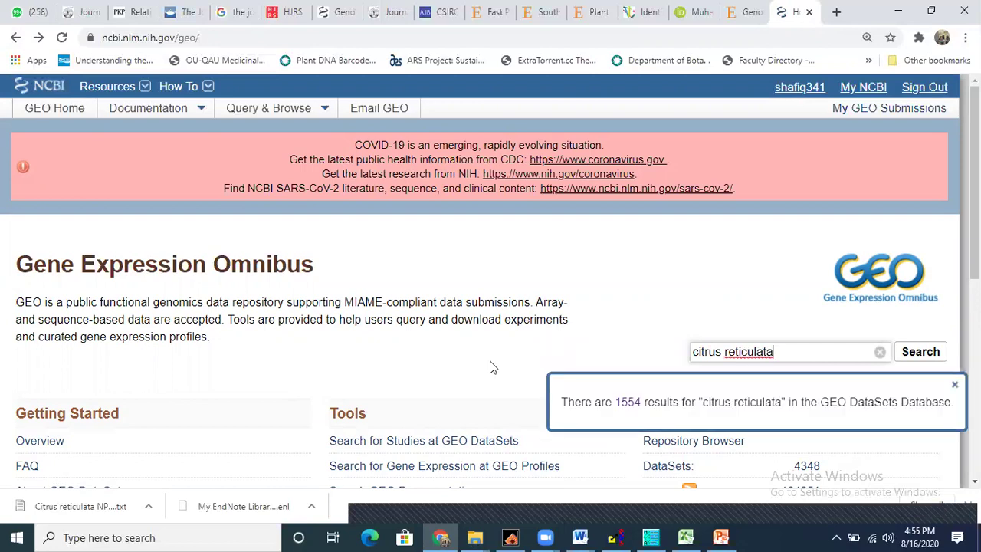
left_click(626, 403)
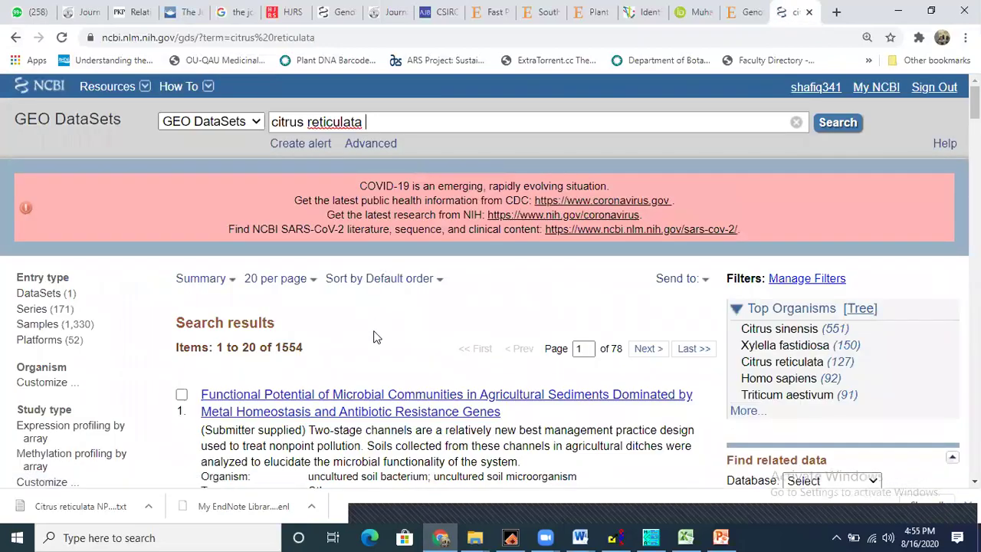
left_click(797, 362)
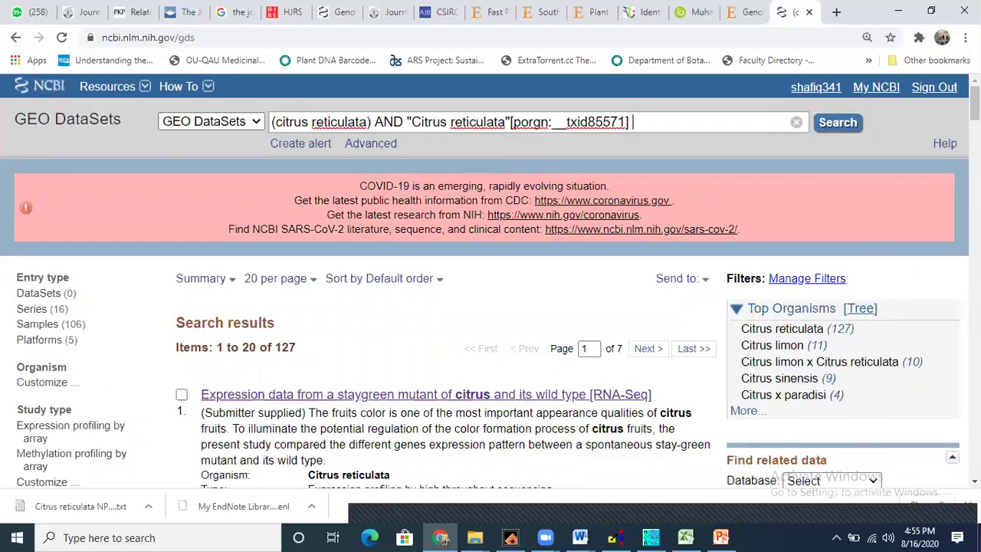
Open the series "Expression data from a staygreen mutant of citrus and its wild type [RNA-Seq]" and review its summary, samples and supplementary file.
left_click_drag(974, 103, 974, 130)
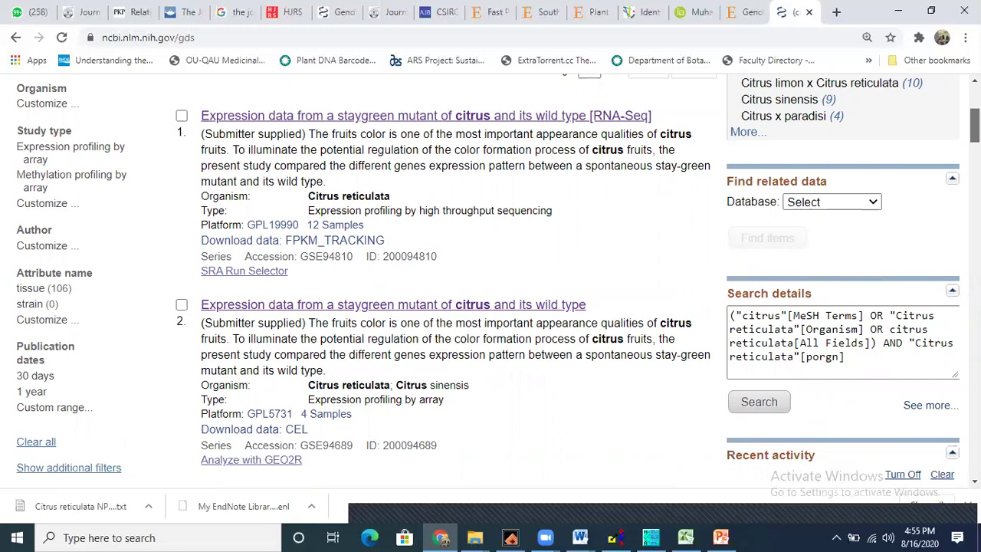
scroll(975, 126, "up", 1)
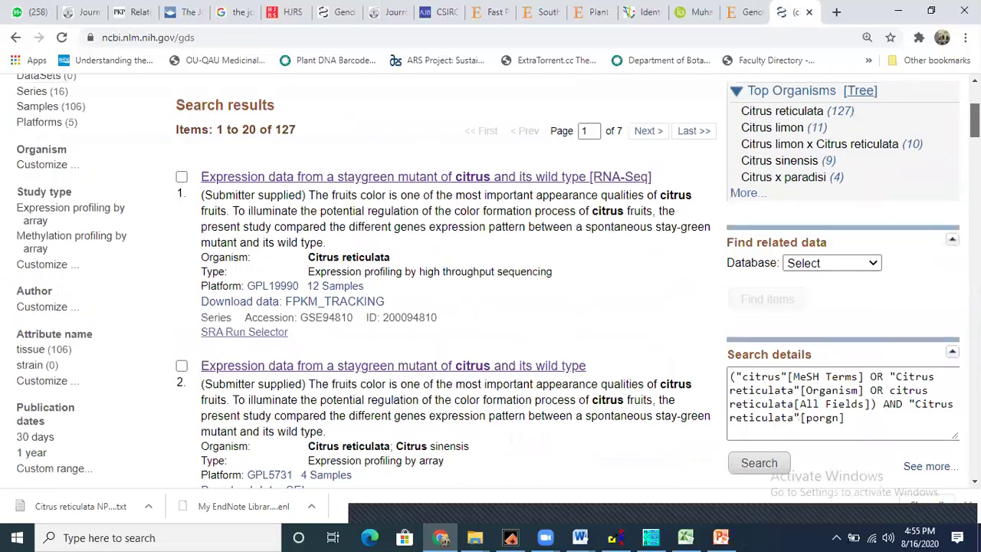
left_click(318, 184)
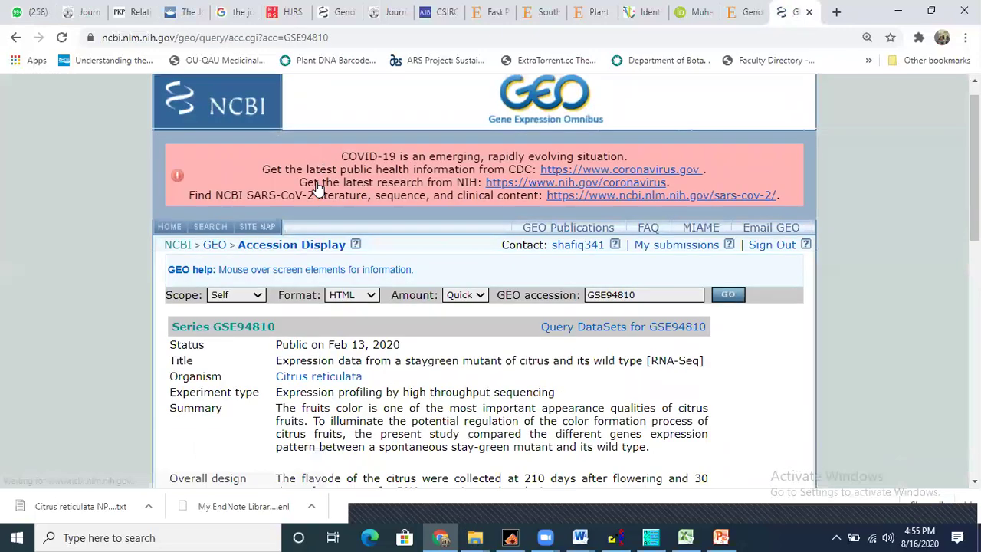
scroll(317, 188, "down", 6)
scroll(317, 188, "up", 4)
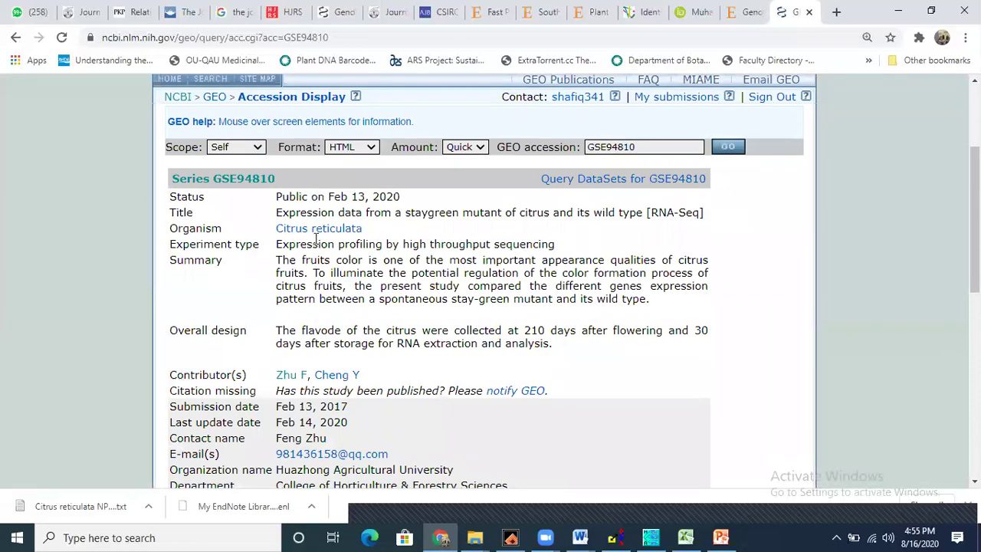
scroll(316, 239, "down", 5)
scroll(314, 243, "down", 2)
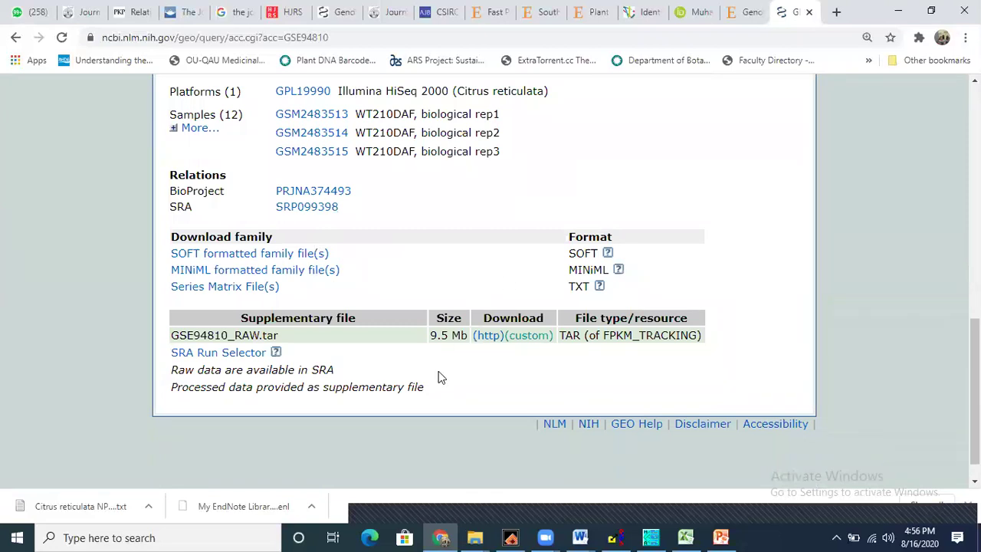
Download the supplementary file GSE94810_RAW.tar over http and open the downloaded archive in WinRAR.
left_click(494, 338)
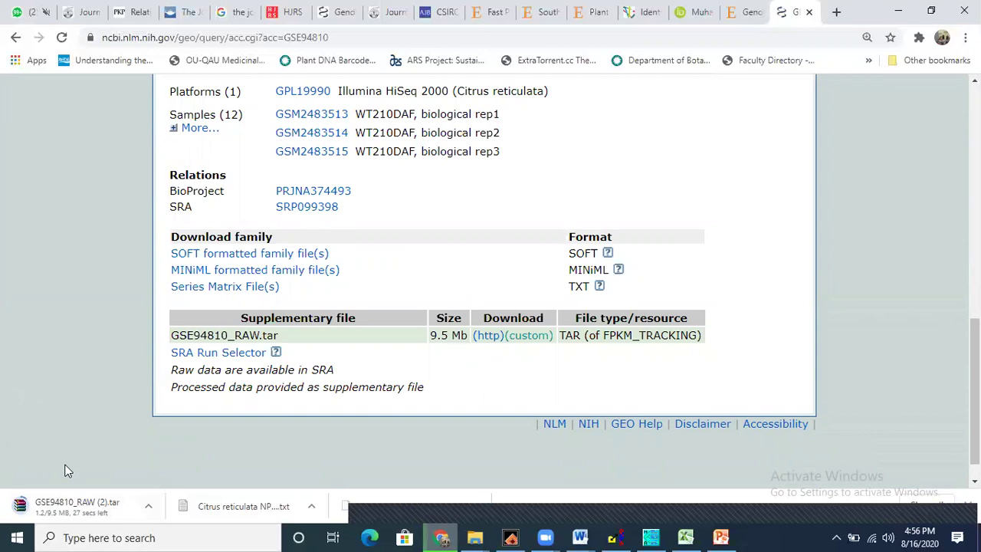
scroll(66, 470, "up", 6)
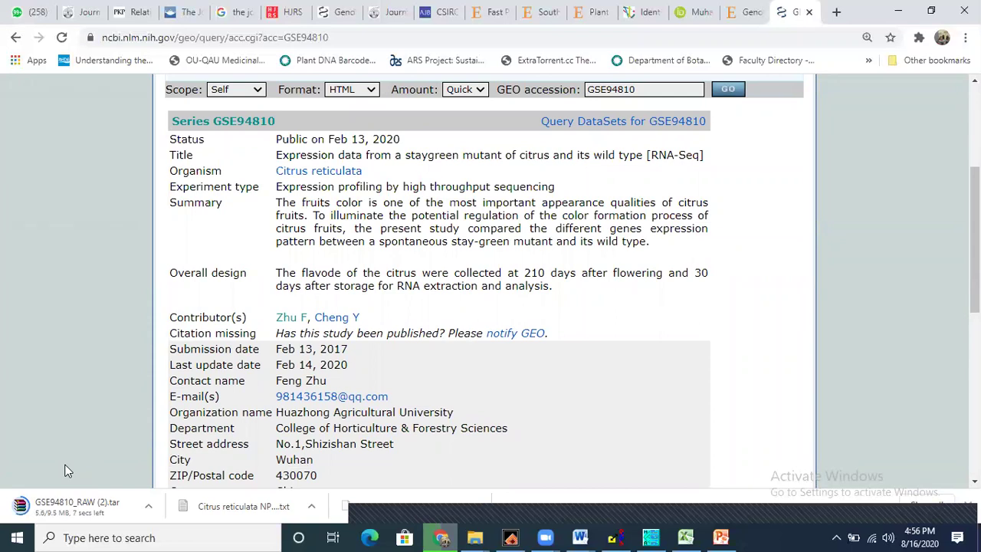
scroll(65, 470, "down", 1)
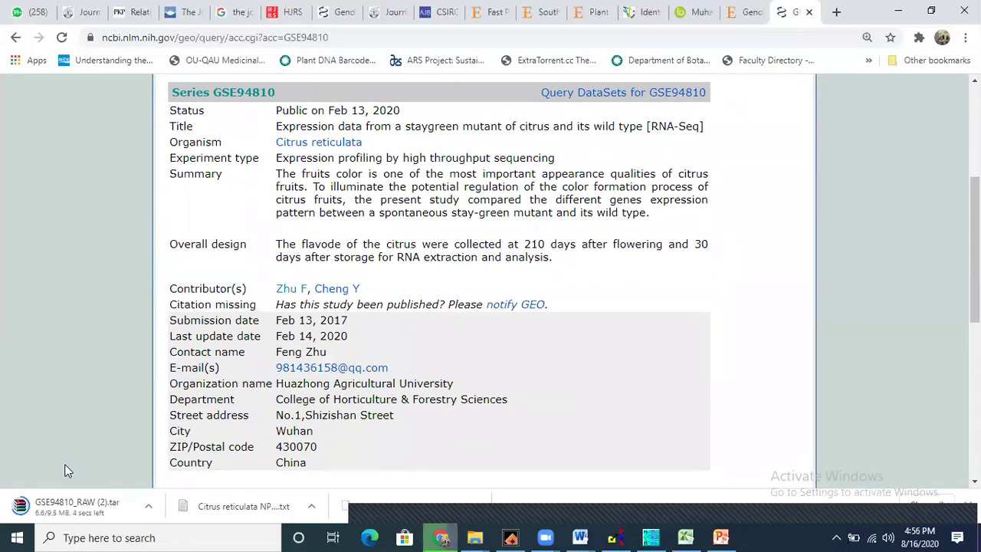
scroll(65, 470, "down", 1)
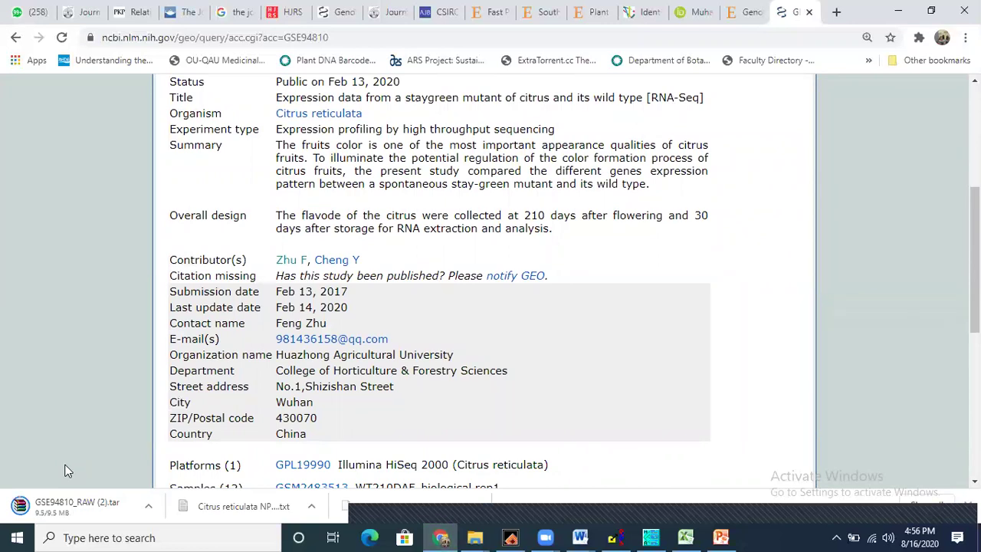
left_click(49, 507)
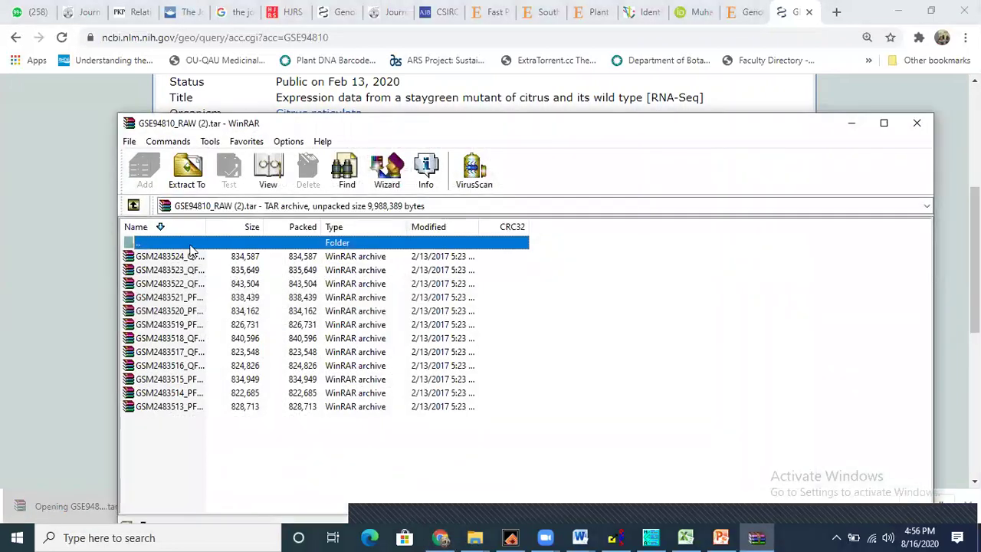
Open GSM2483524_QF01-1genes.fpkm_tracking from the archive, examine its FPKM table, and leave the viewer to return to the GEO page.
left_click(187, 258)
double_click(185, 256)
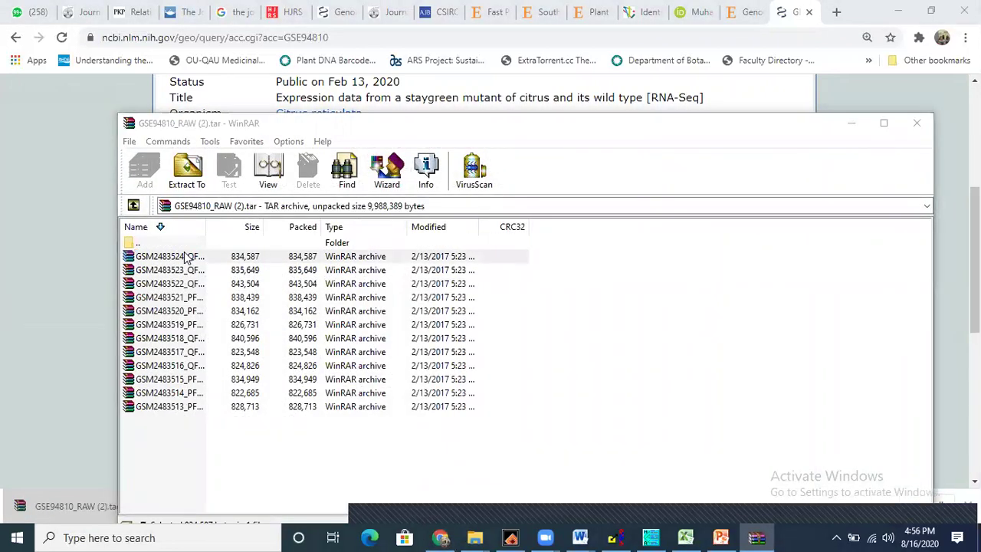
double_click(187, 220)
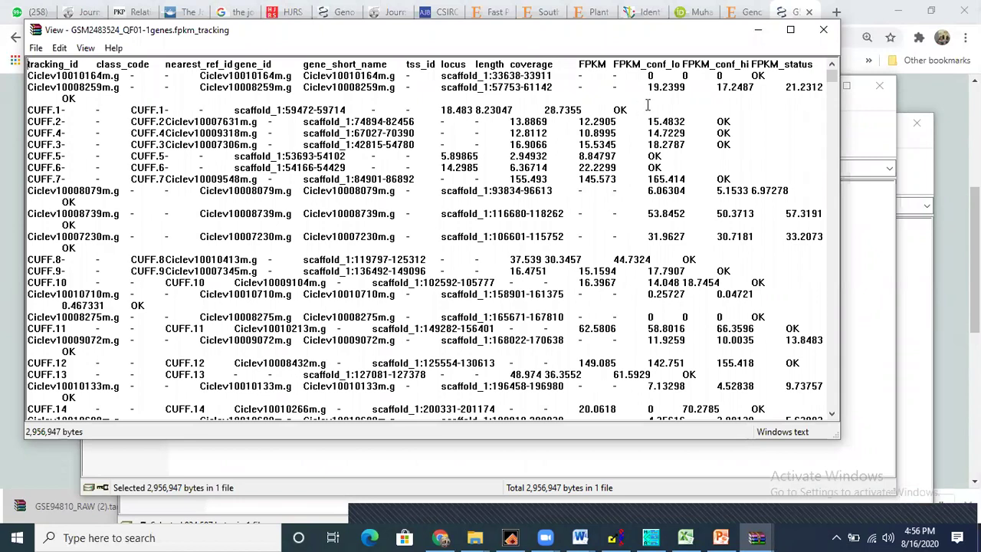
left_click(794, 34)
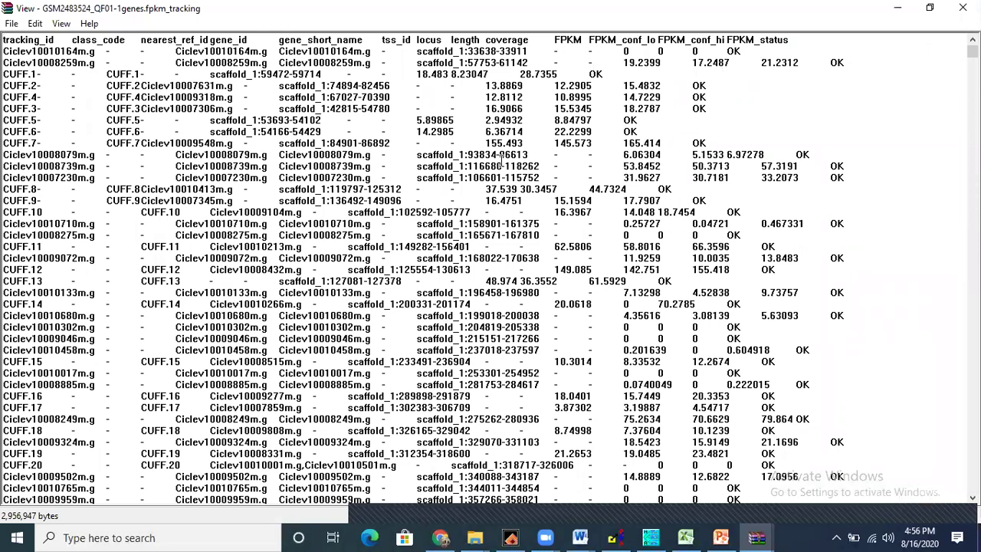
key("ctrl+a")
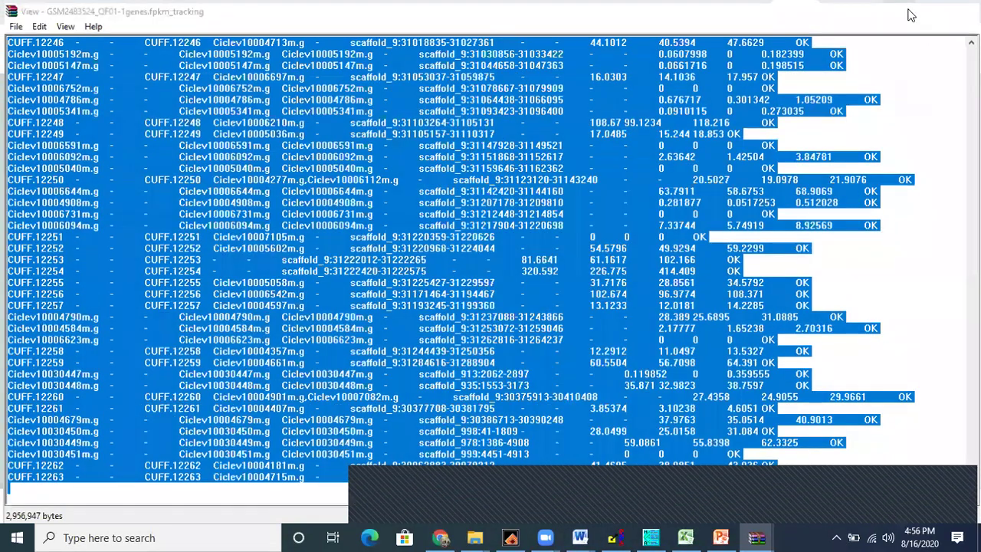
left_click(909, 9)
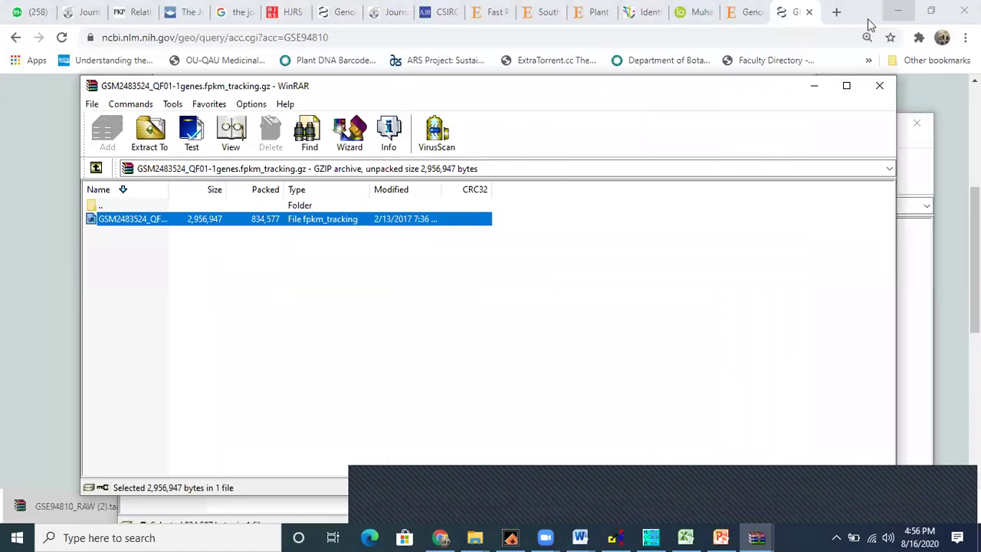
left_click(814, 87)
left_click(849, 123)
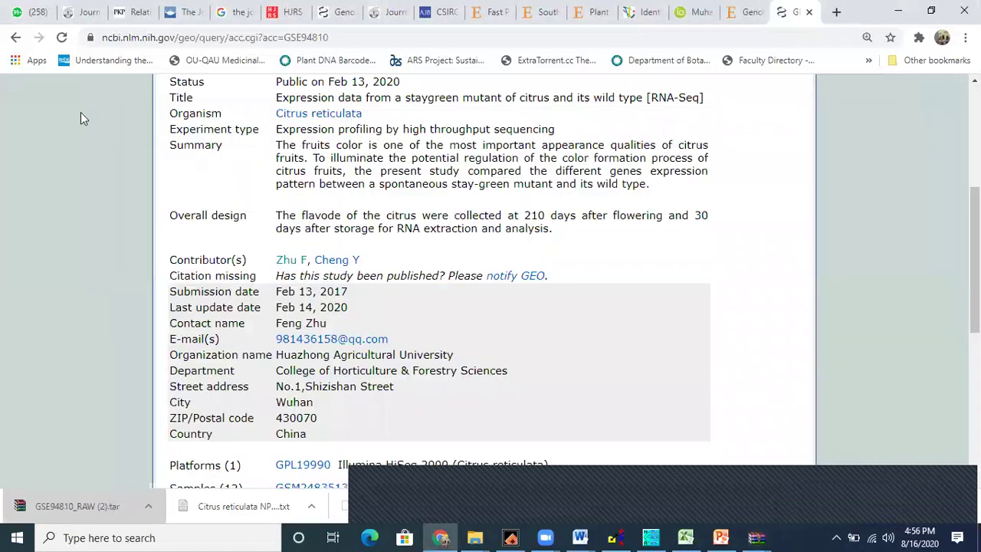
Return to the GEO DataSets results and open the series "Comparative analysis of citrus polyembryonic and monoembryonic ovule transcriptomes".
key("alt+Left")
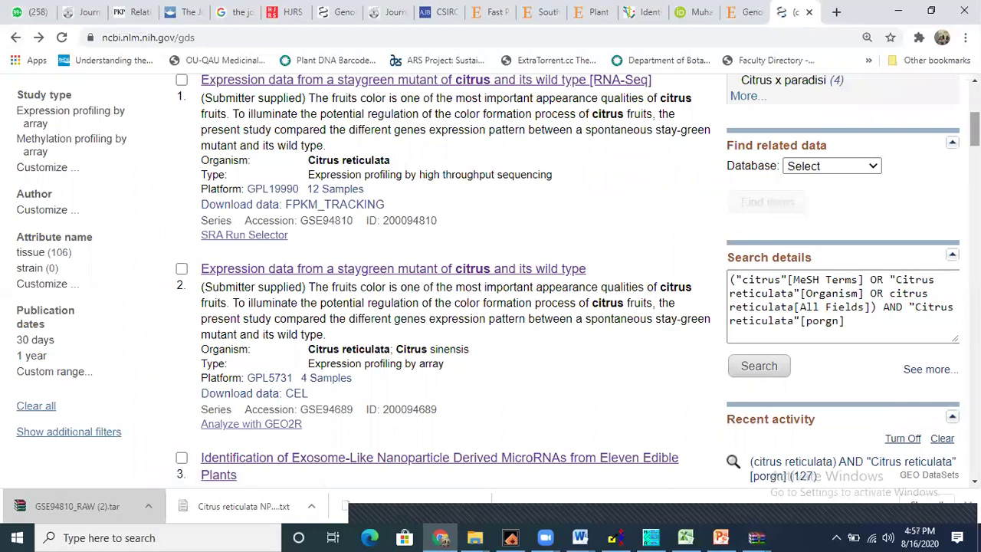
scroll(772, 219, "down", 4)
scroll(487, 281, "down", 1)
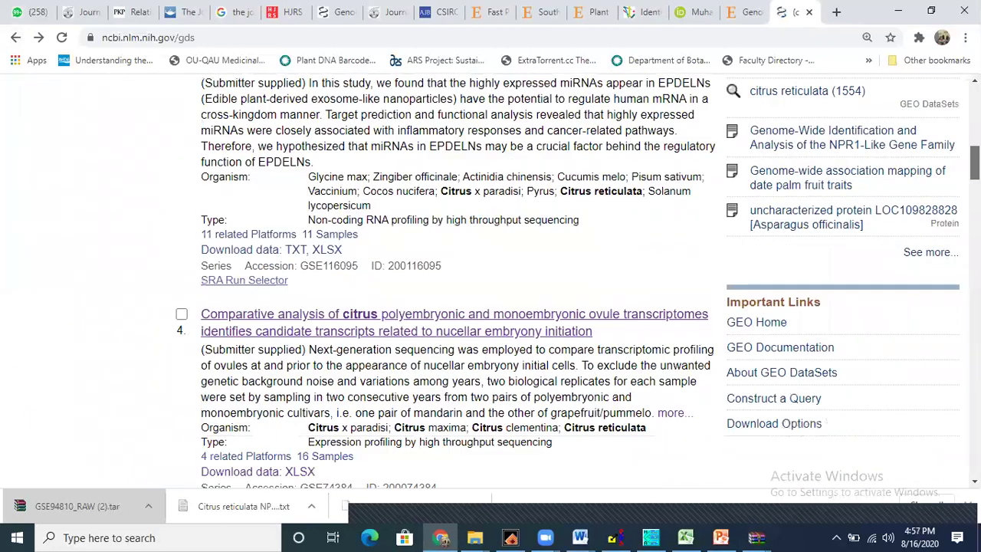
scroll(491, 280, "down", 1)
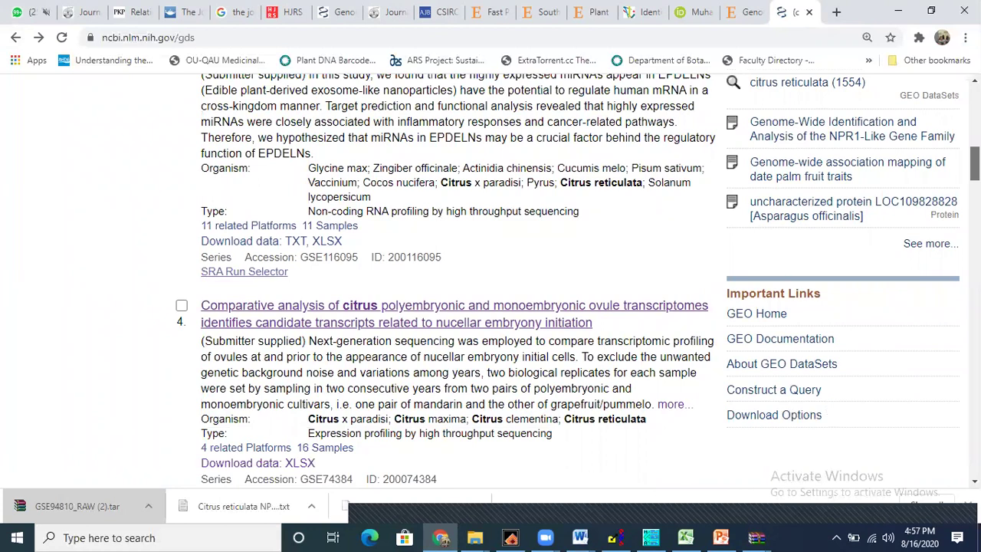
scroll(491, 281, "down", 2)
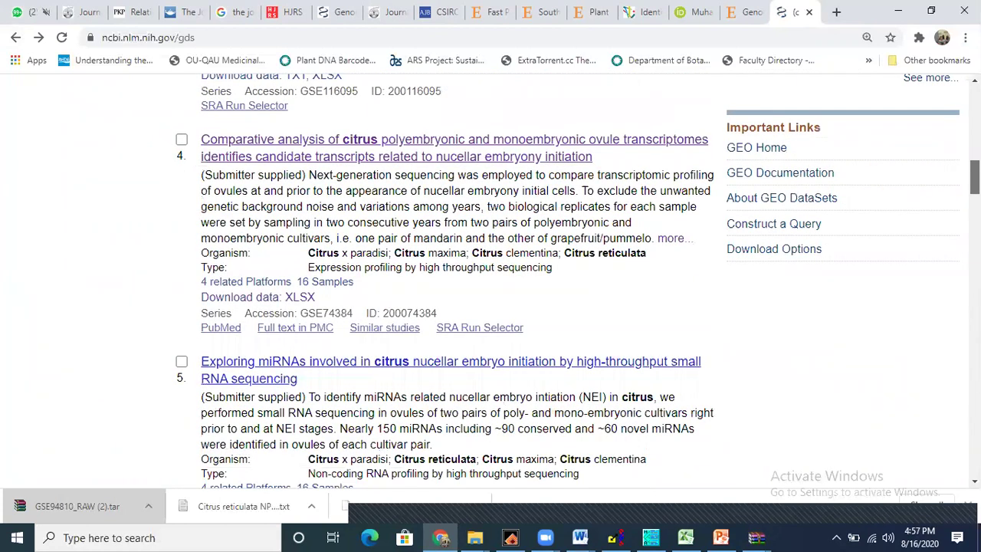
scroll(389, 161, "up", 1)
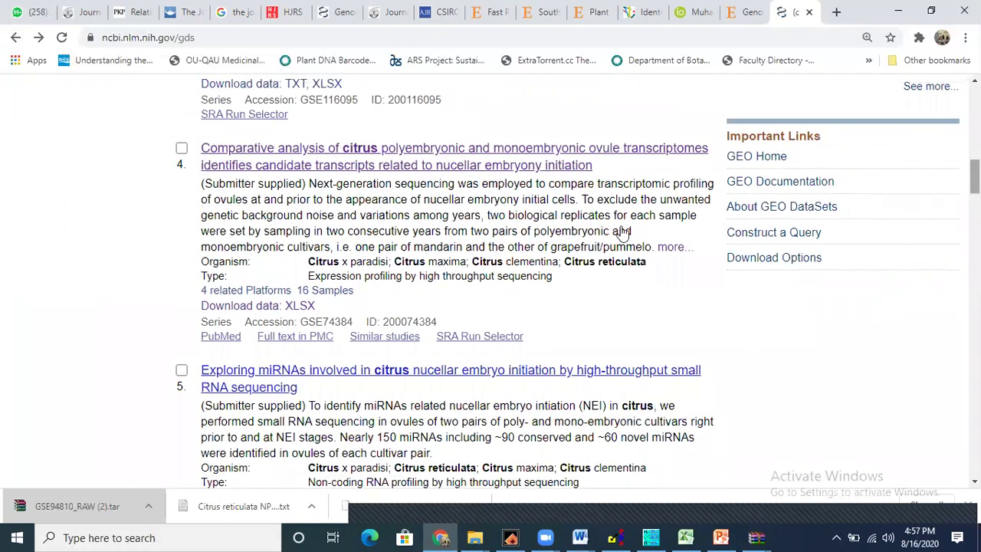
left_click(427, 158)
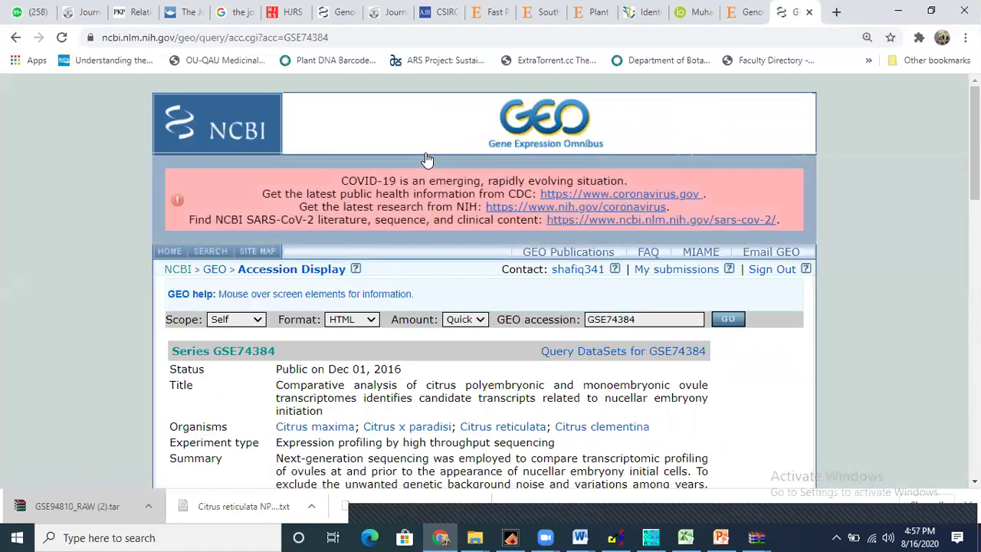
Review the series GSE74384 record, from its summary and overall design to its samples and supplementary files.
scroll(427, 158, "down", 4)
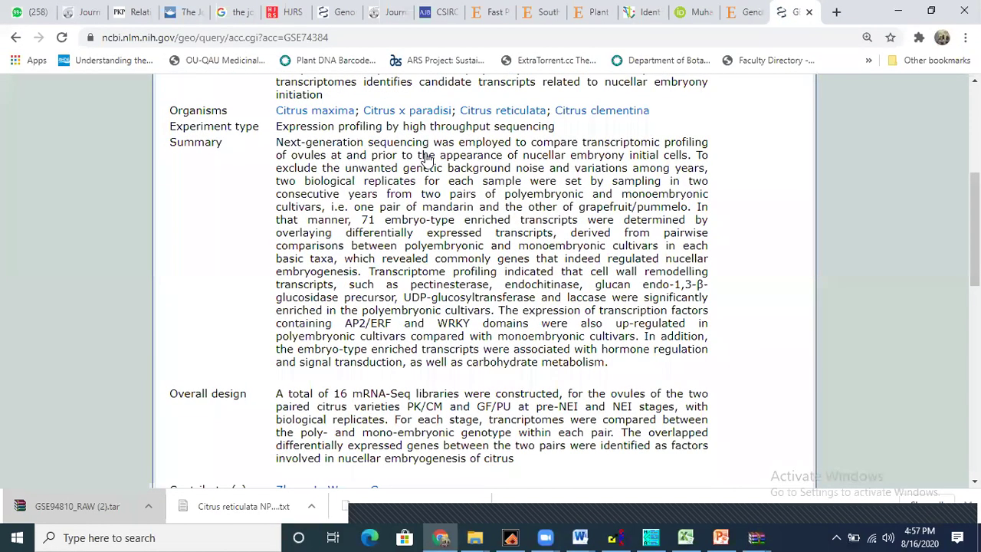
scroll(427, 157, "up", 1)
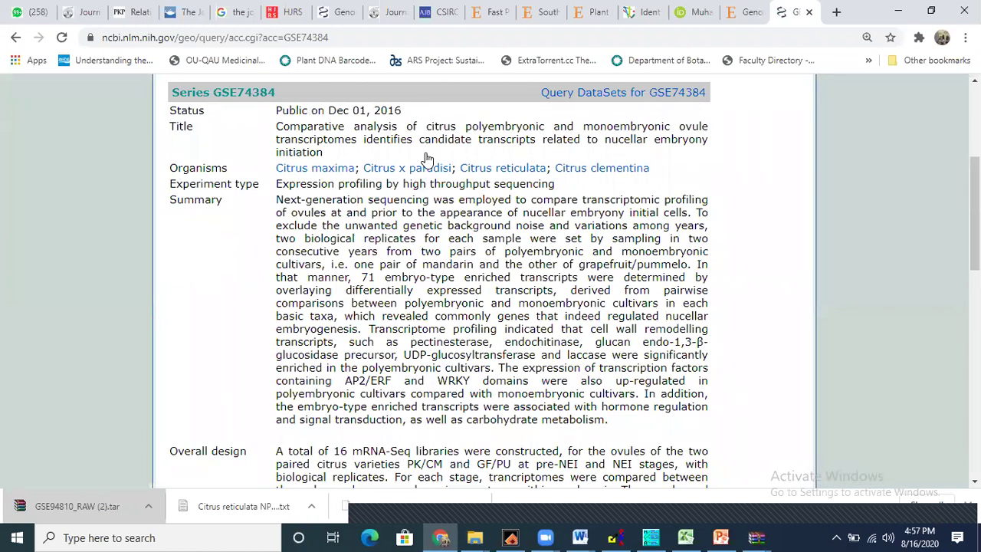
scroll(427, 158, "down", 1)
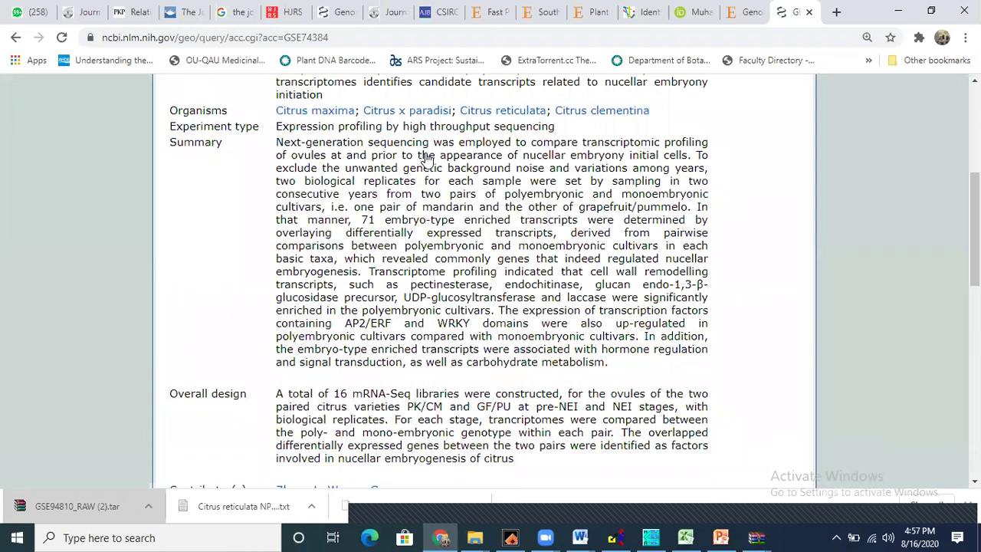
scroll(427, 157, "down", 4)
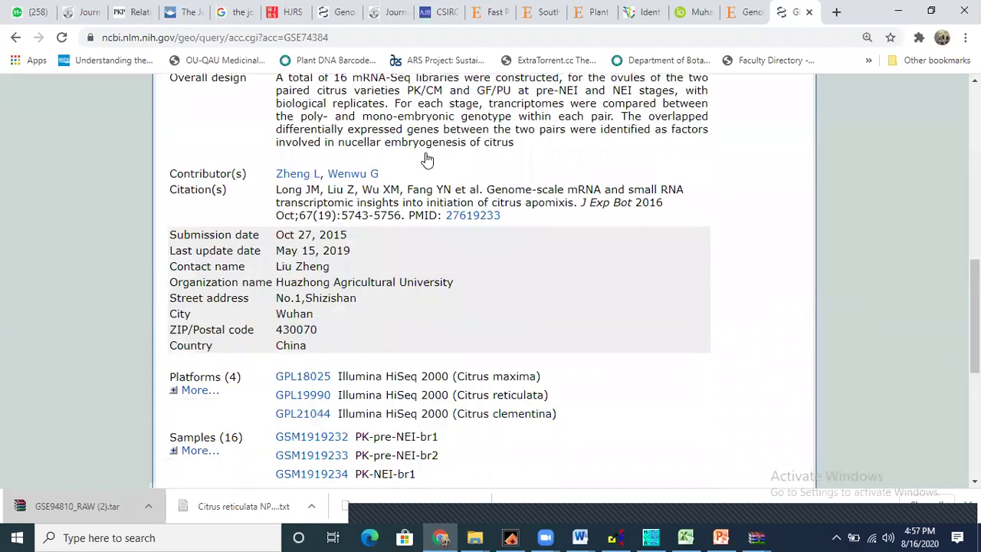
scroll(427, 159, "down", 1)
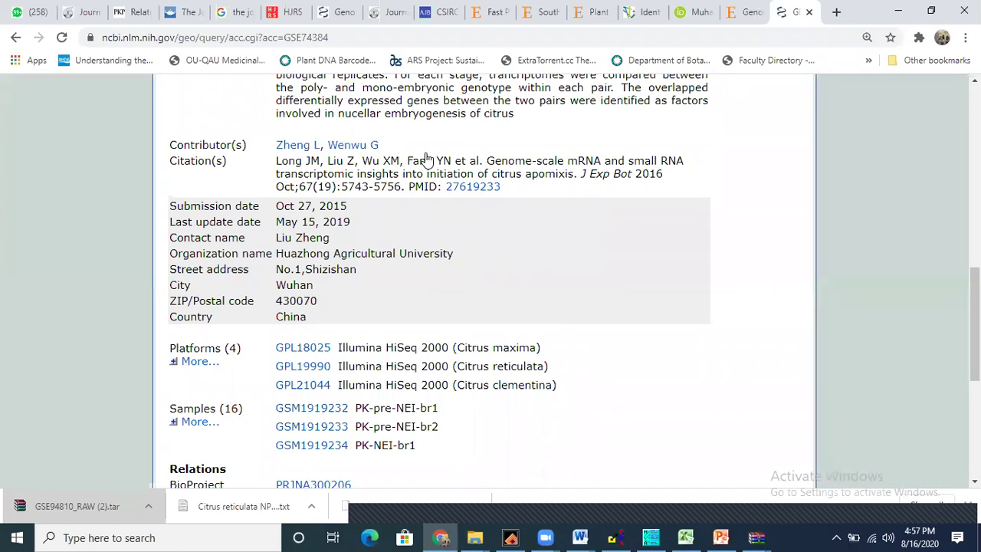
scroll(427, 158, "down", 4)
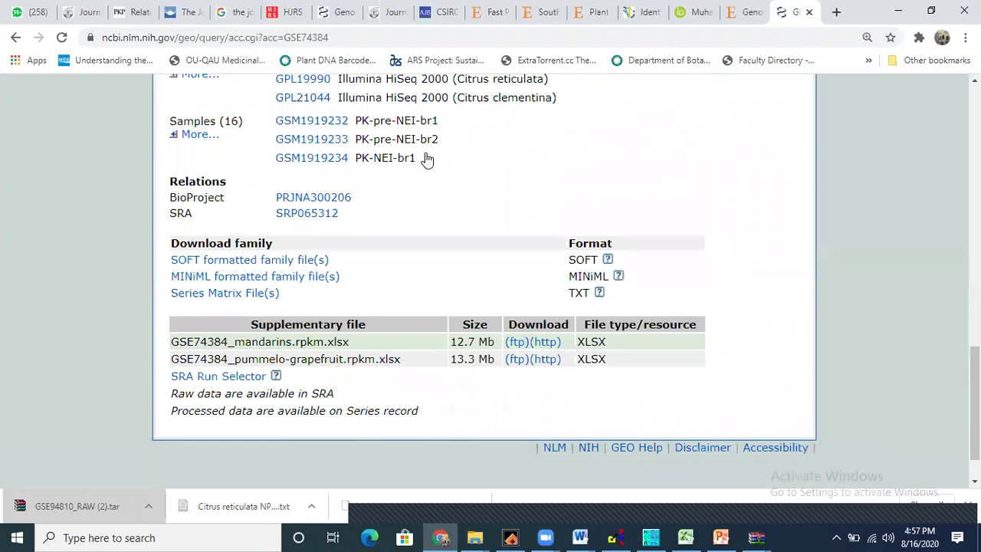
scroll(427, 159, "down", 1)
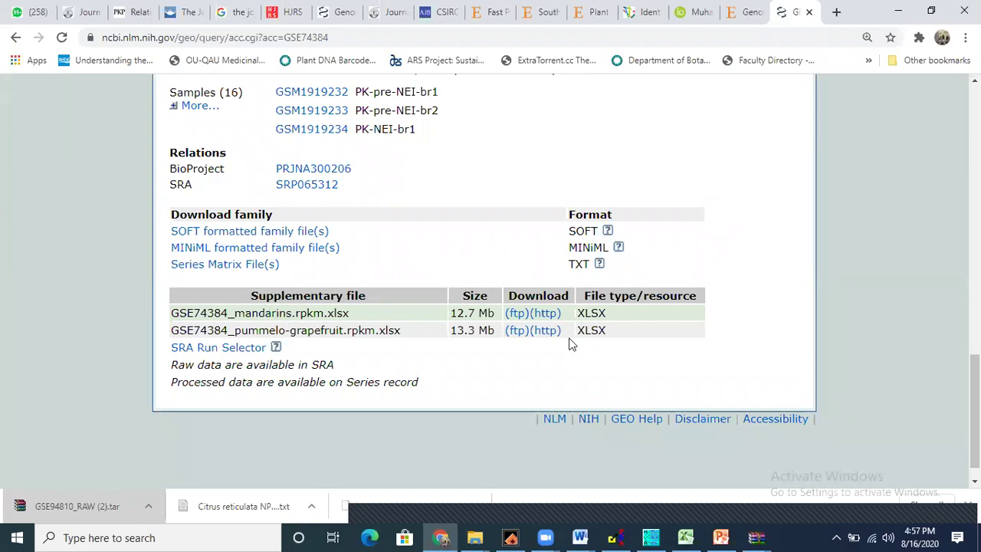
Download the supplementary file GSE74384_mandarins.rpkm.xlsx over ftp and open it in Excel.
left_click(515, 314)
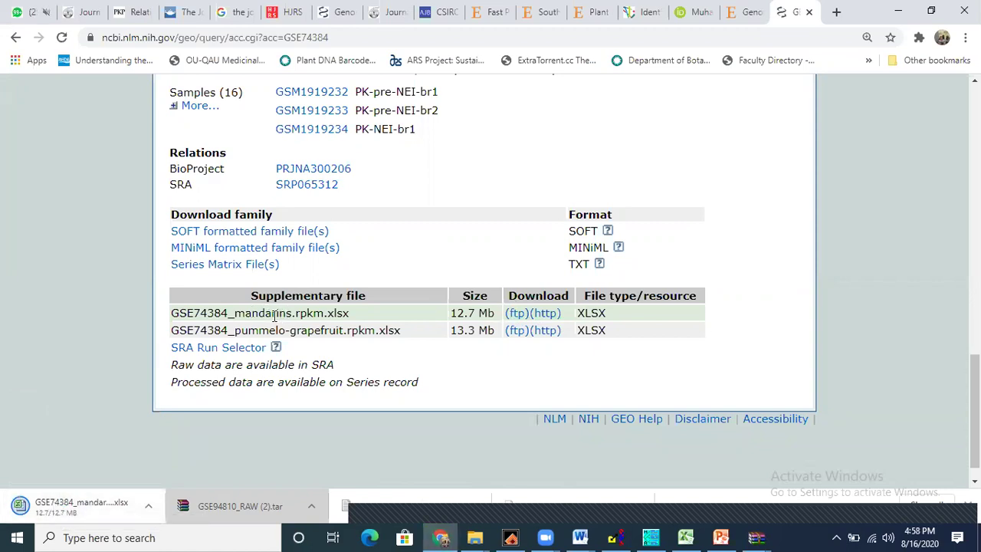
left_click(16, 512)
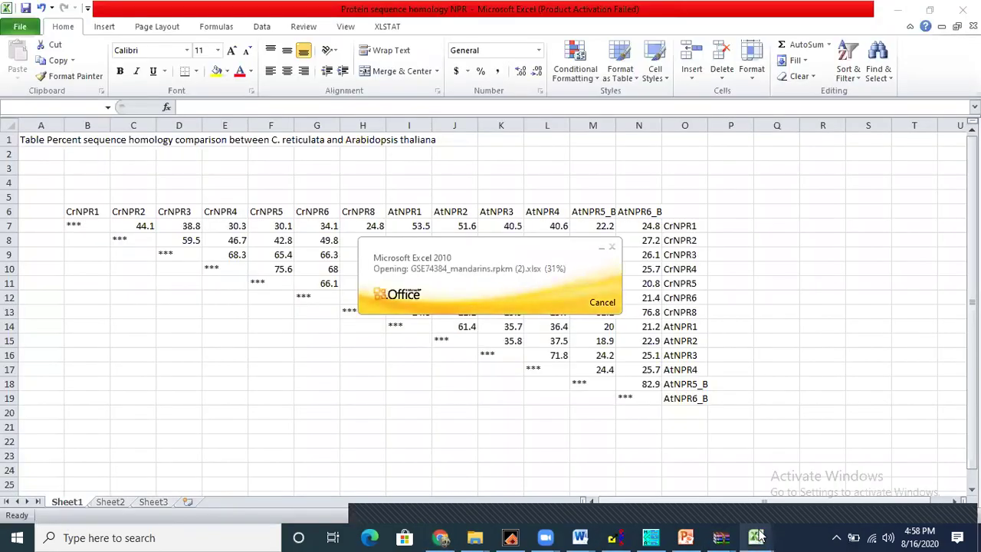
mouse_move(756, 537)
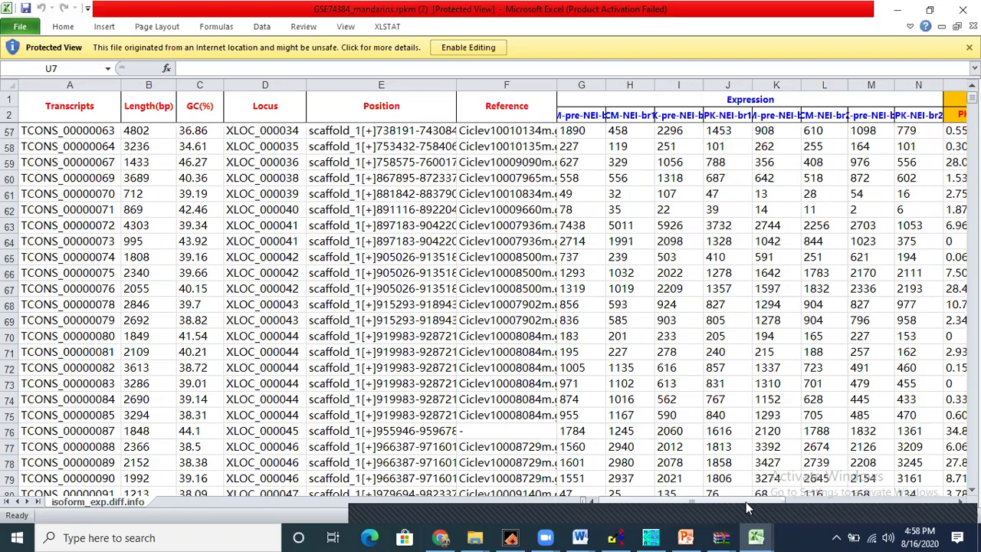
Examine the transcript expression table in the mandarins workbook, widening the Locus column, and close the workbook.
left_click_drag(747, 508, 709, 529)
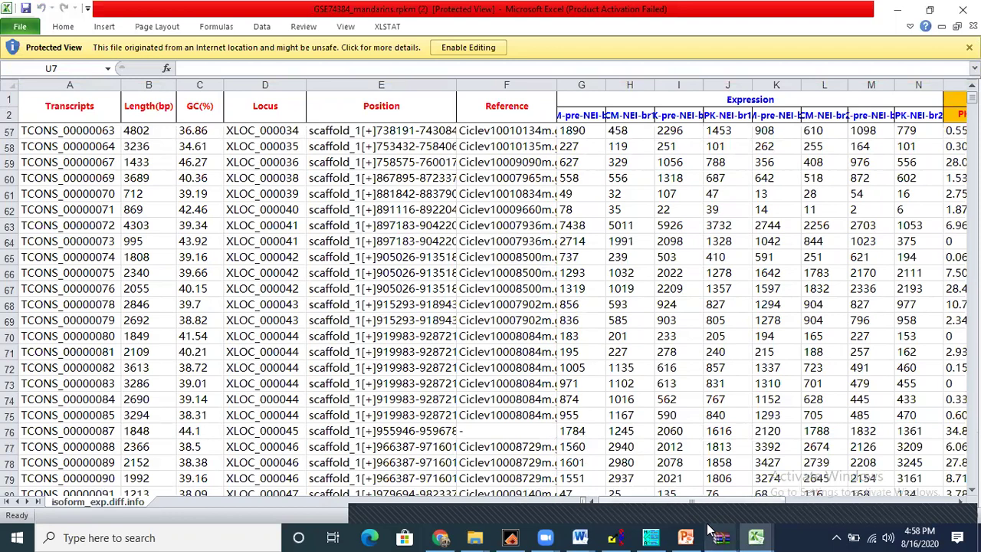
left_click_drag(305, 80, 351, 81)
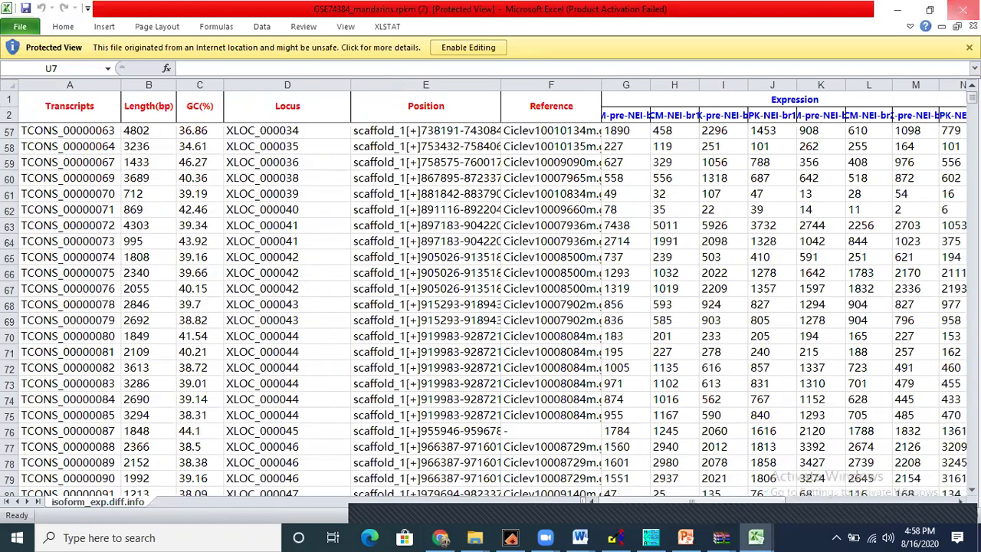
left_click(962, 9)
left_click(898, 13)
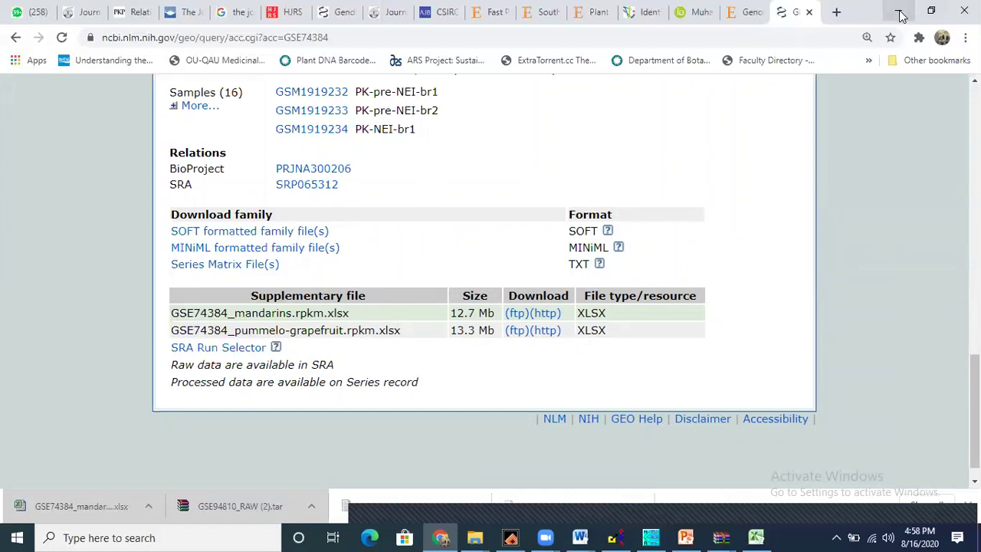
Switch to the write-up in Word and check the word "sometimes" under "Sequence and Structural Analysis of CrNPR1-Like Genes and Proteins".
left_click(898, 14)
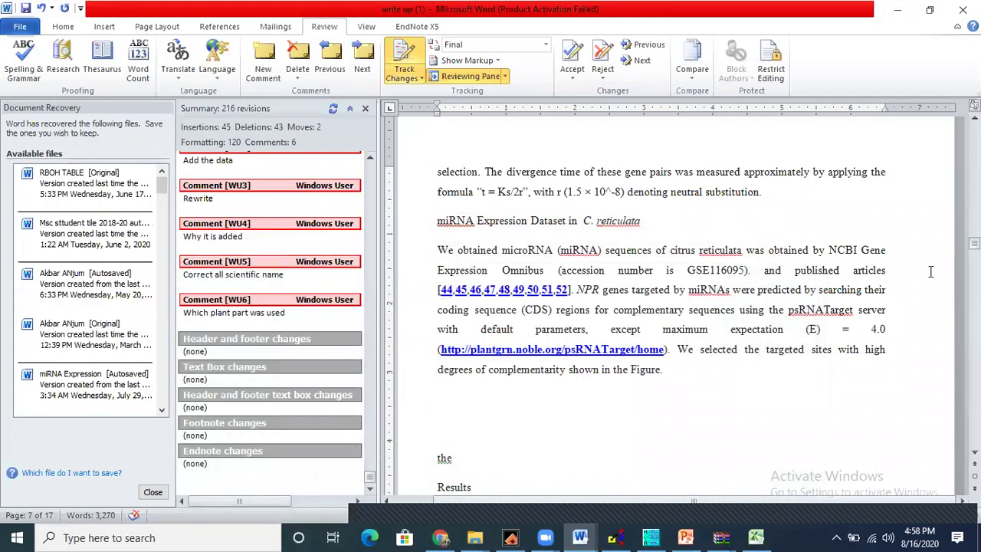
left_click_drag(974, 244, 974, 262)
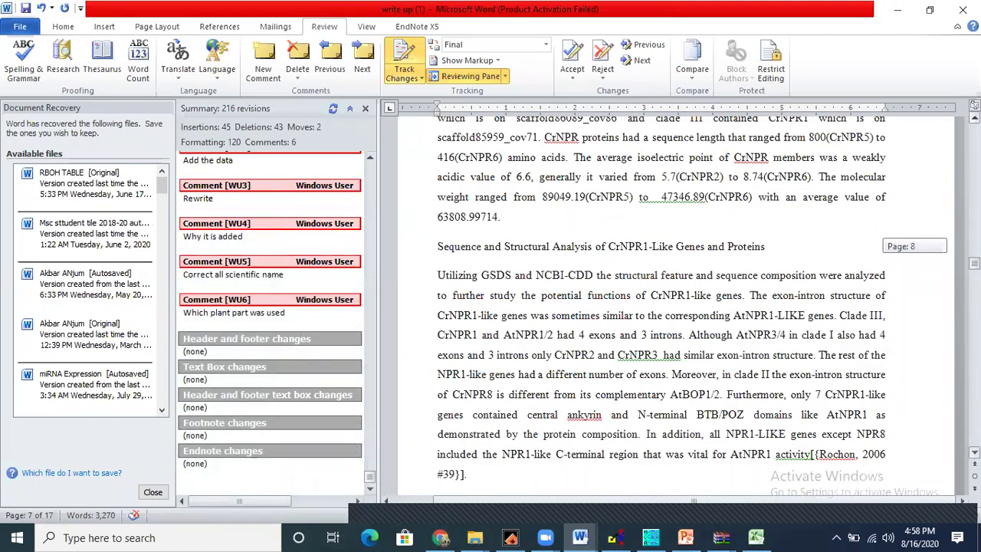
left_click_drag(974, 263, 974, 264)
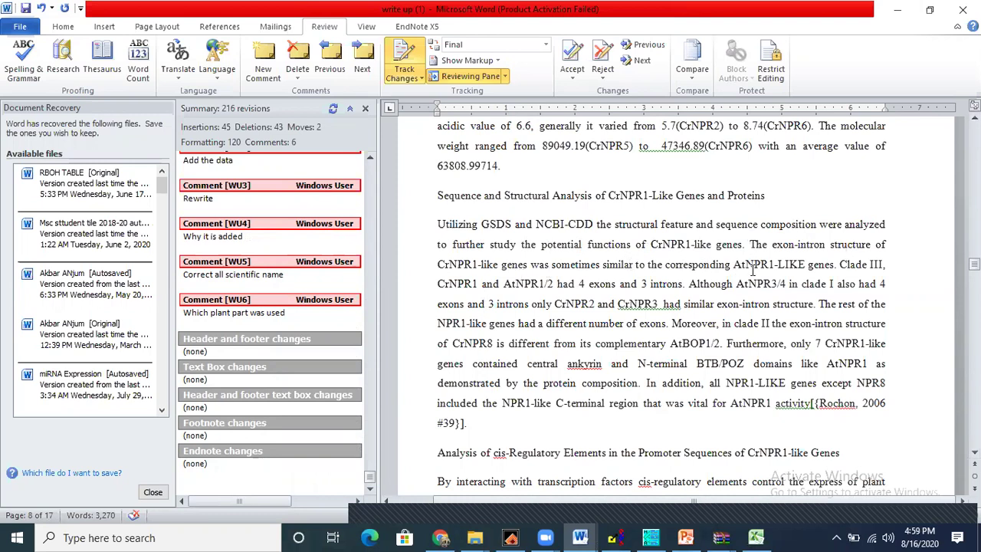
left_click_drag(551, 264, 601, 269)
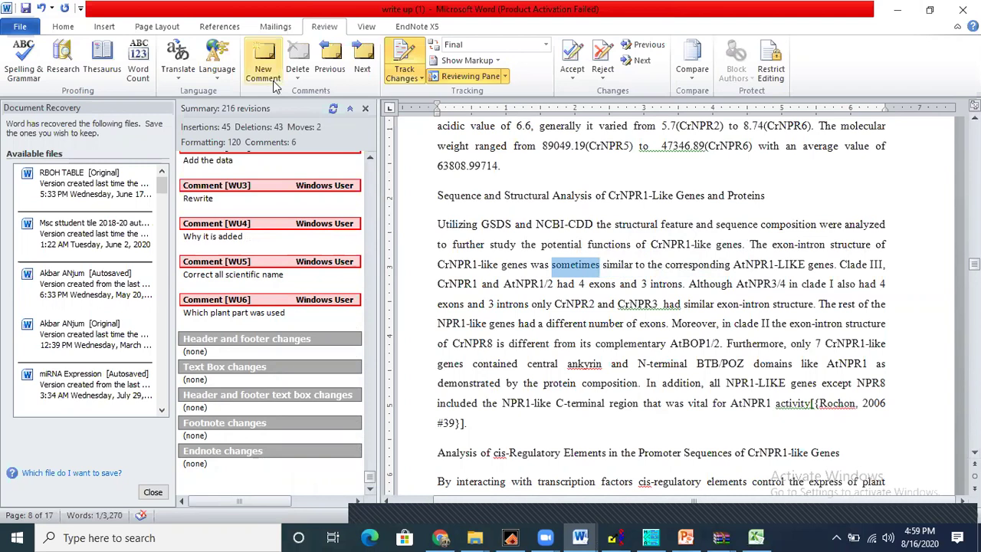
left_click(61, 32)
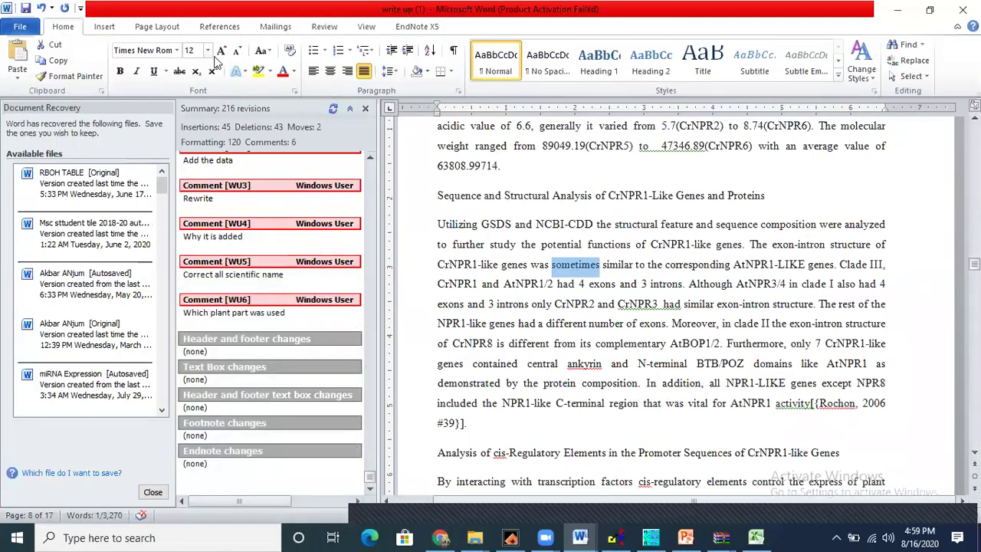
left_click(610, 251)
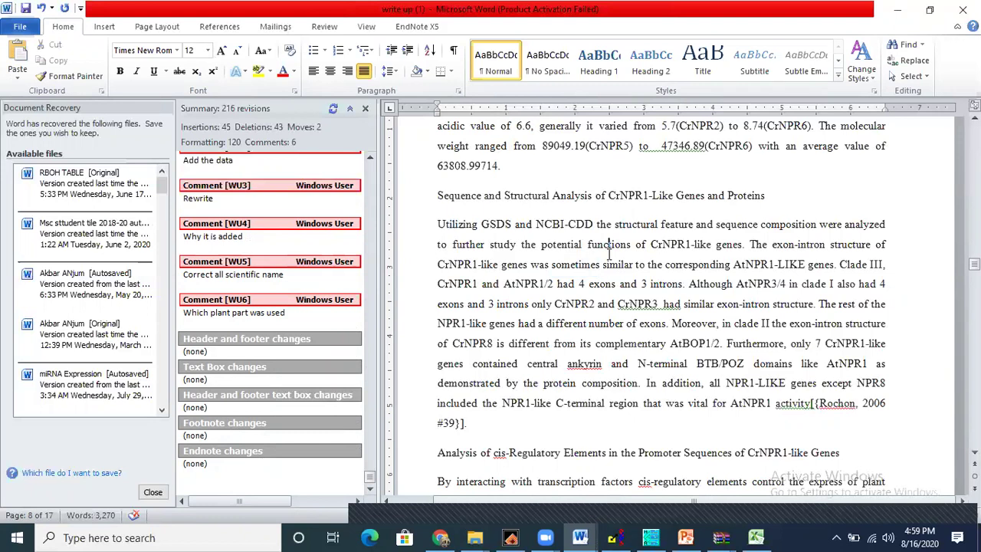